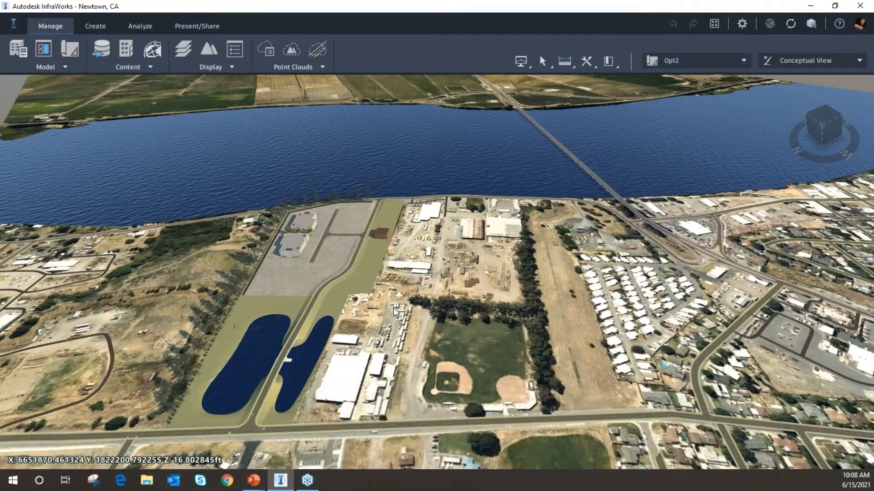
# Select the road crossing the ponds on the bridge and start placing decorations on it
pyautogui.moveTo(394, 308); pyautogui.dragTo(406, 357, button='middle')
pyautogui.scroll(4, 463, 309)
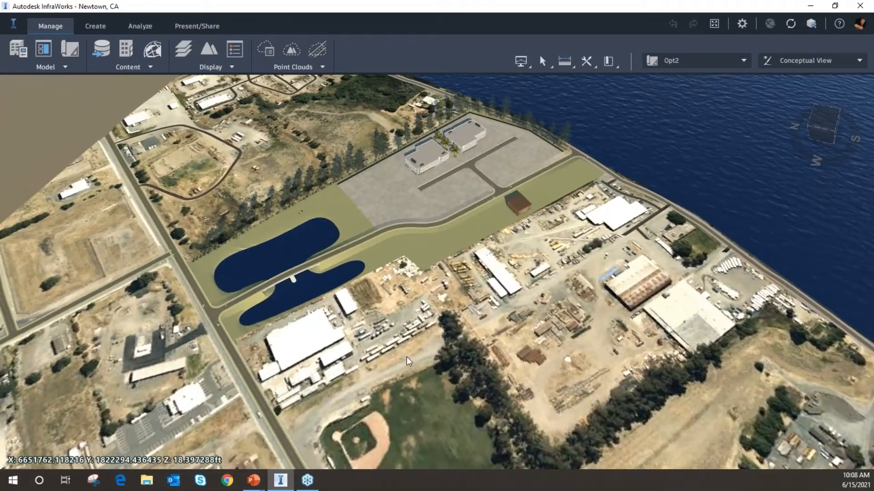
pyautogui.scroll(4, 461, 364)
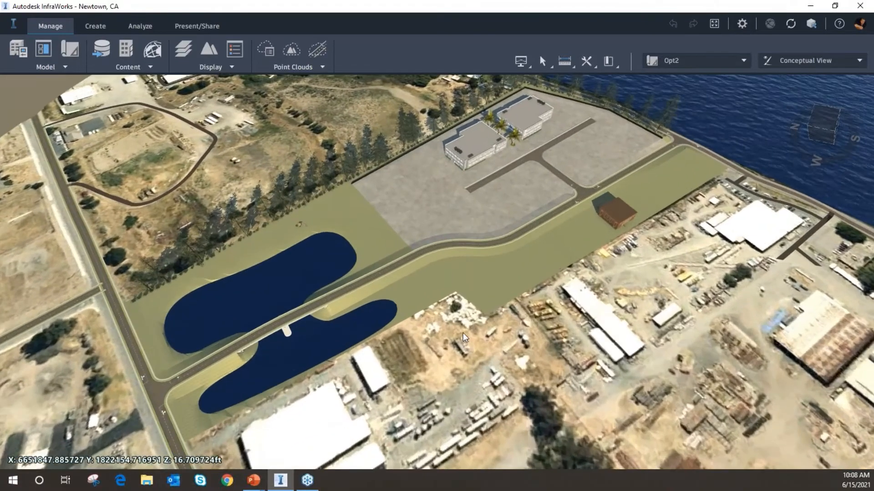
pyautogui.keyDown('shift'); pyautogui.moveTo(463, 332); pyautogui.dragTo(569, 258, button='middle'); pyautogui.keyUp('shift')
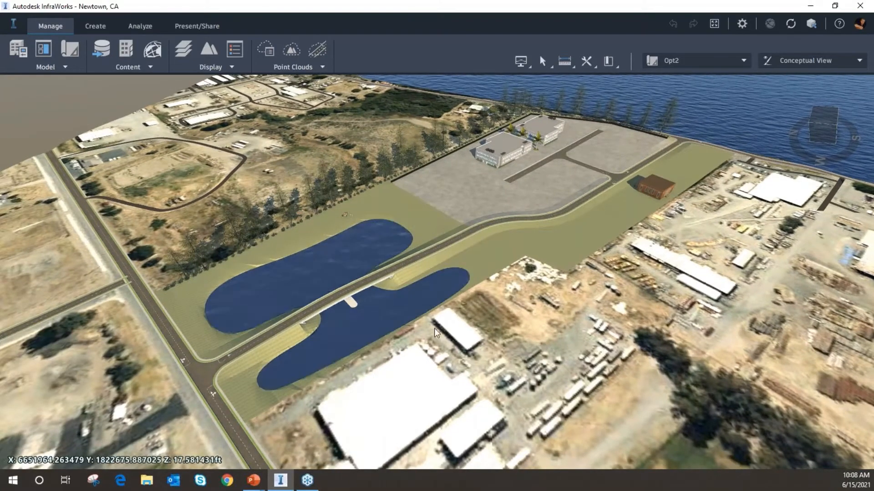
pyautogui.moveTo(387, 343); pyautogui.dragTo(462, 314, button='middle')
pyautogui.scroll(3, 399, 307)
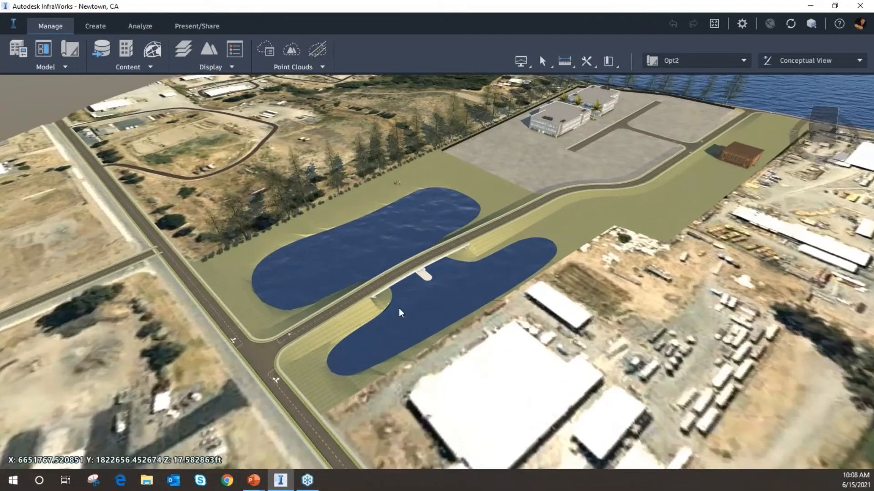
pyautogui.scroll(5, 416, 306)
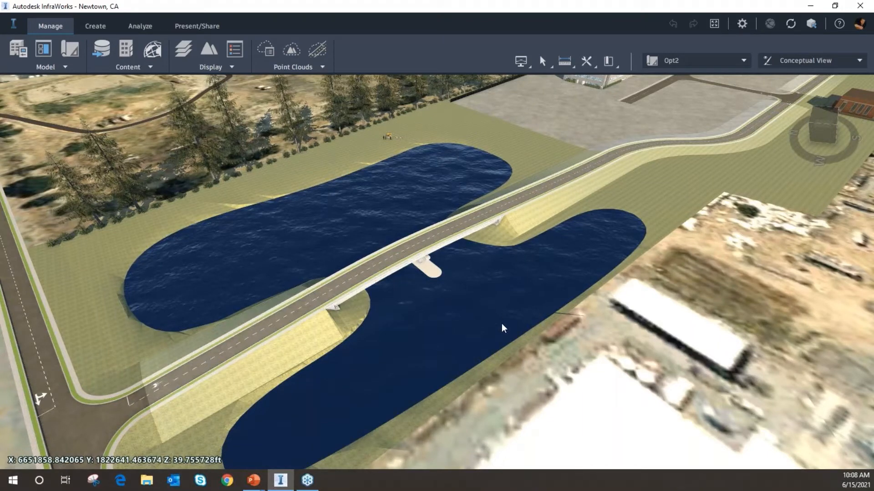
pyautogui.click(434, 244)
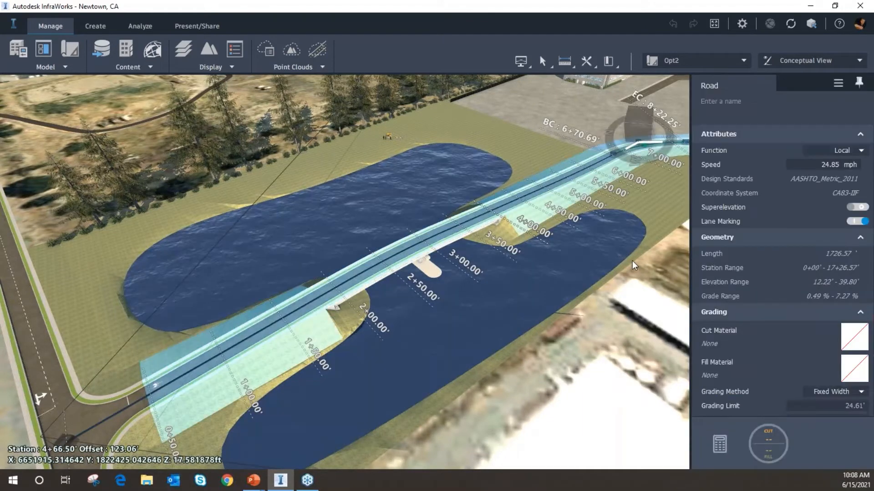
pyautogui.moveTo(543, 315); pyautogui.dragTo(506, 328, button='middle')
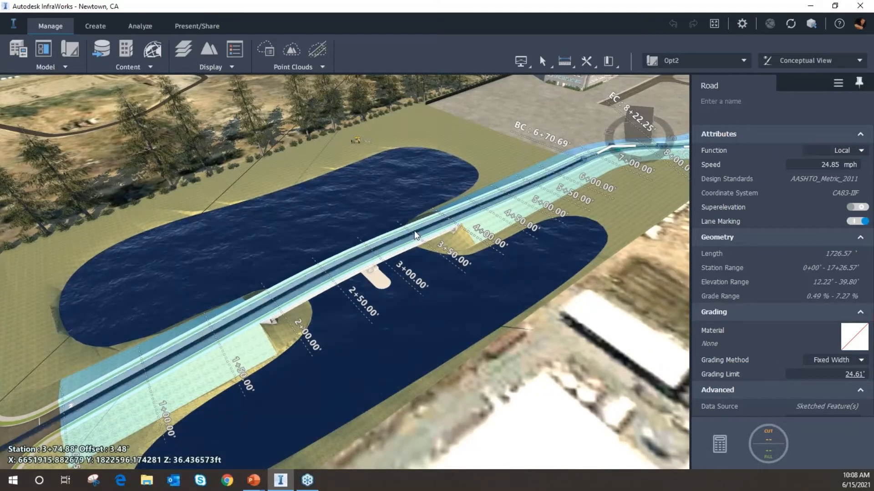
pyautogui.rightClick(427, 231)
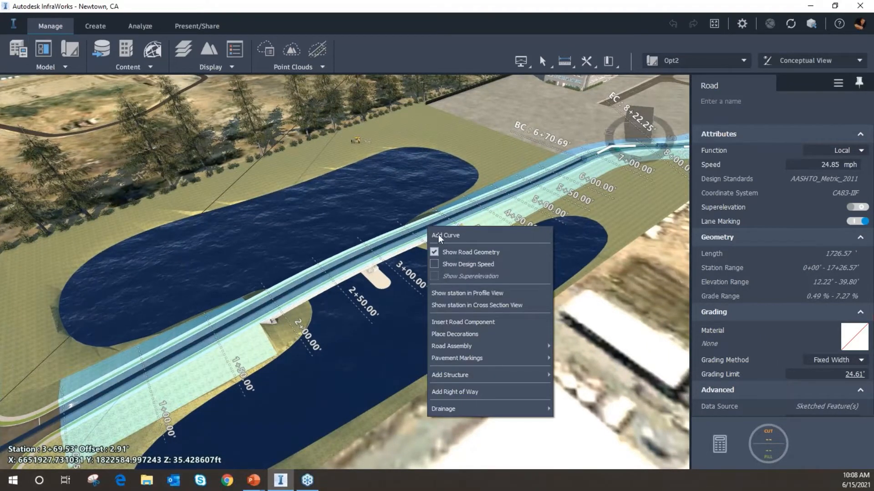
pyautogui.click(493, 334)
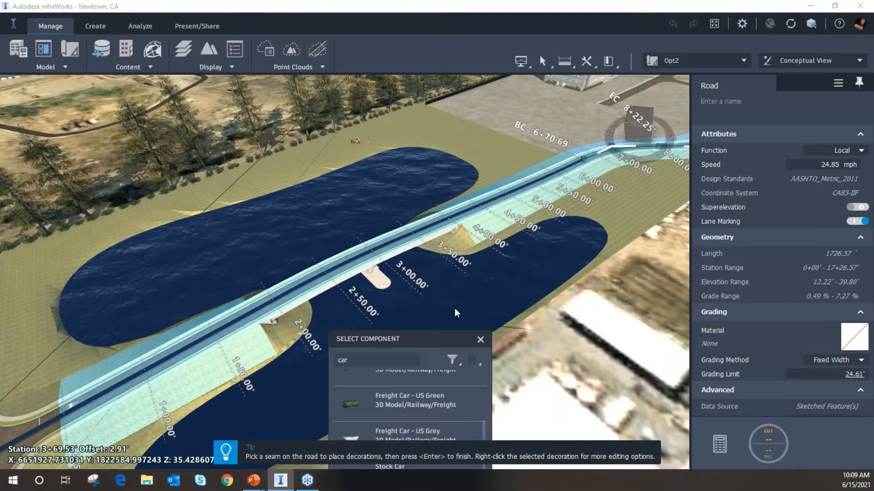
# Clear the component search and choose the Chain Fence Curved Top bridge component
pyautogui.moveTo(425, 339); pyautogui.dragTo(132, 133)
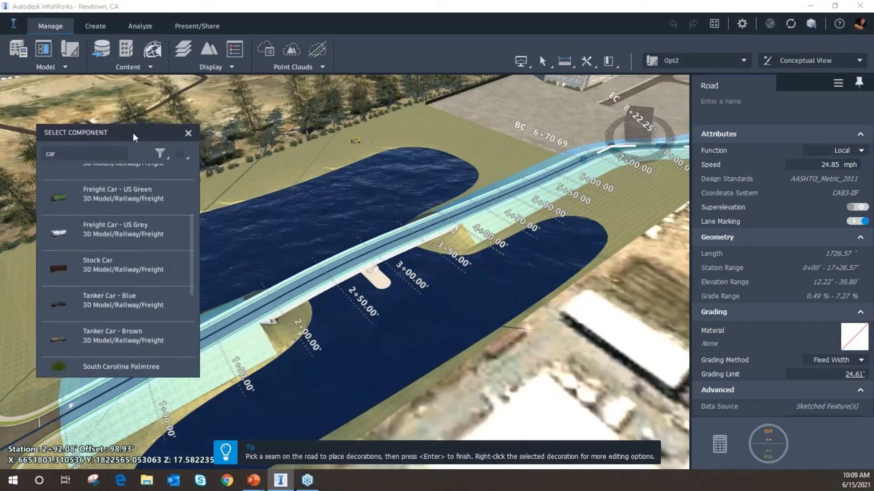
pyautogui.click(76, 154)
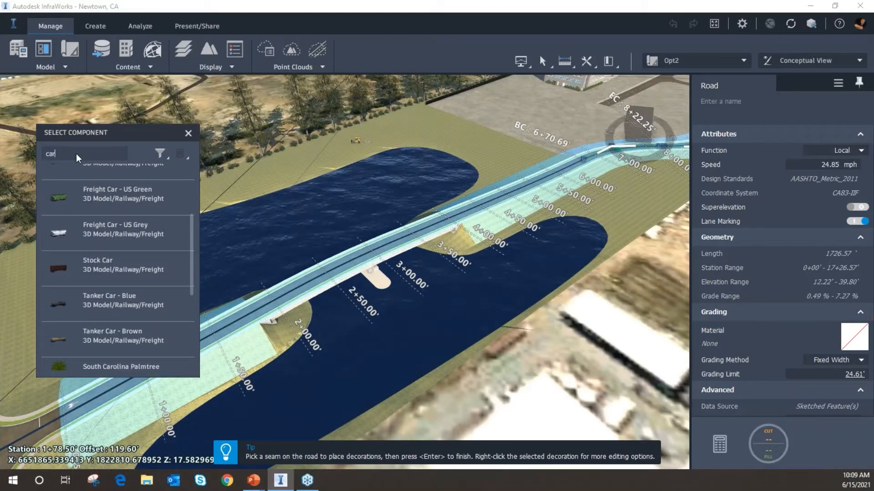
pyautogui.press('BackSpace')
pyautogui.press('BackSpace')
pyautogui.press('BackSpace')
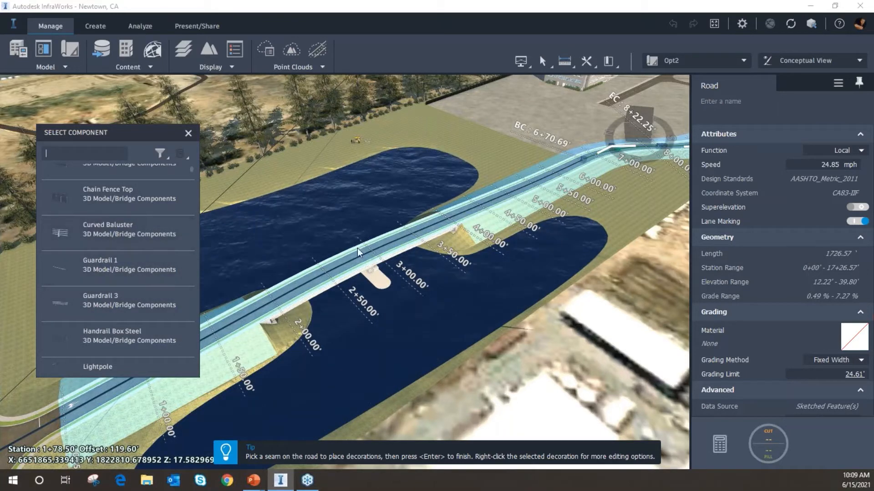
pyautogui.click(258, 312)
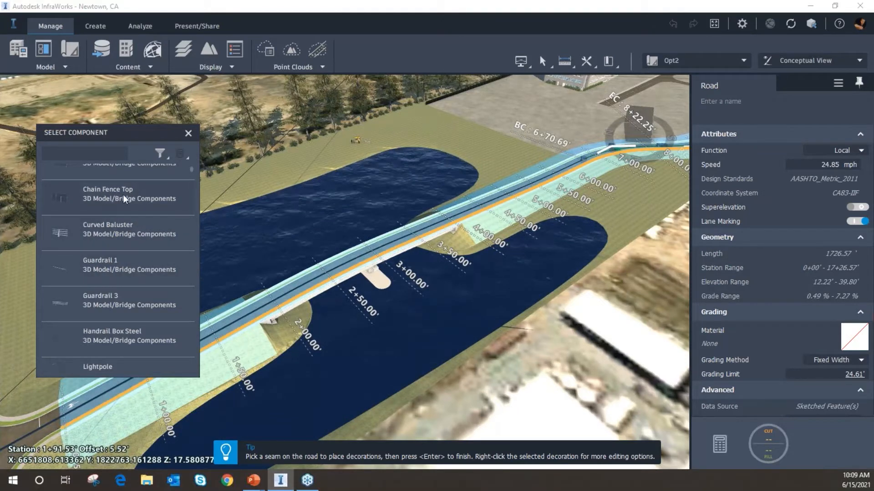
pyautogui.scroll(4, 137, 239)
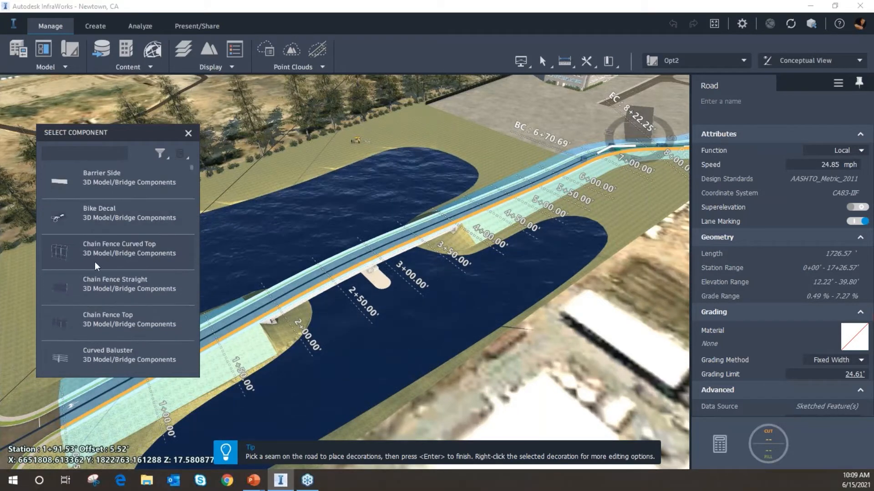
pyautogui.click(116, 250)
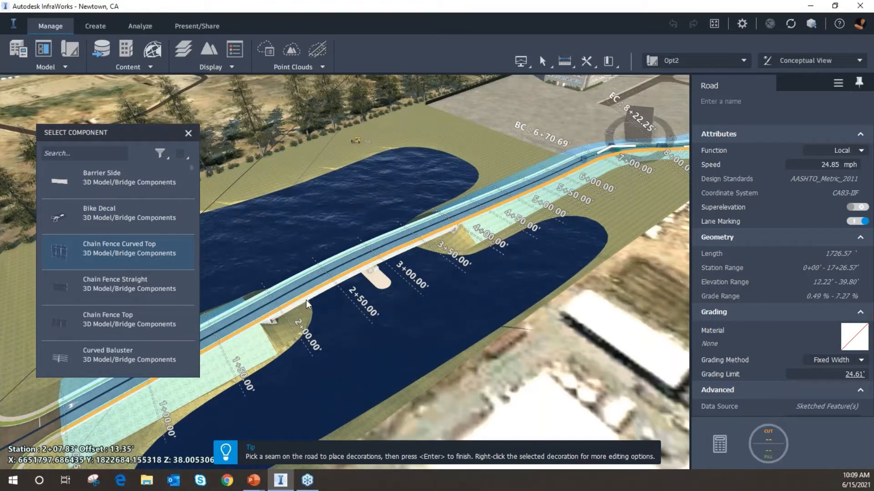
# Place the Chain Fence Curved Top along the road's edge seam and finish placing decorations
pyautogui.scroll(-2, 307, 299)
pyautogui.moveTo(306, 299); pyautogui.dragTo(446, 268, button='middle')
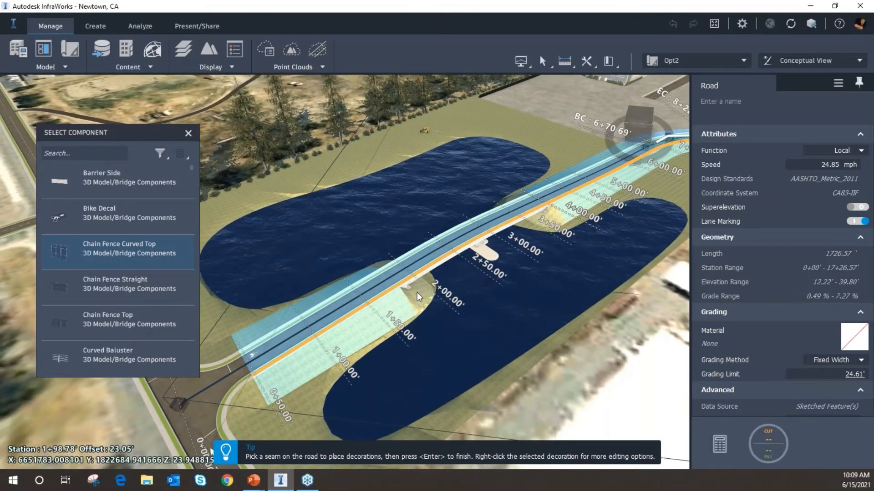
pyautogui.scroll(5, 417, 292)
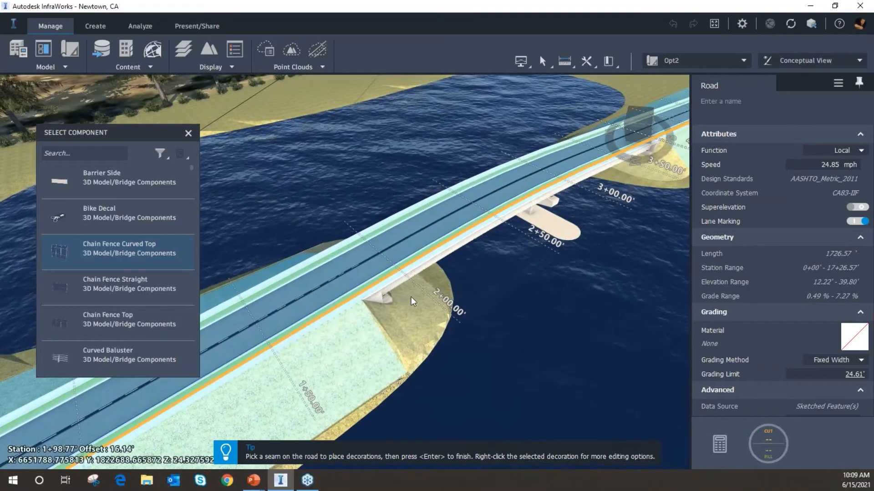
pyautogui.moveTo(411, 297); pyautogui.dragTo(443, 279)
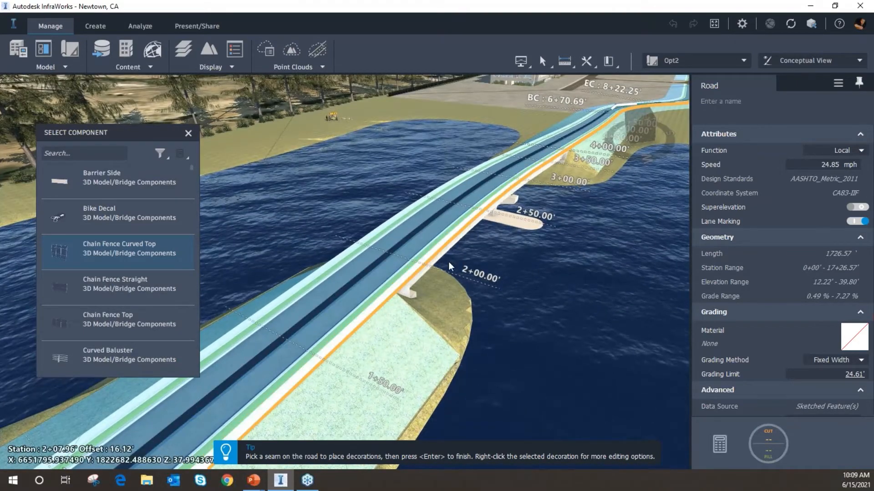
pyautogui.click(477, 283)
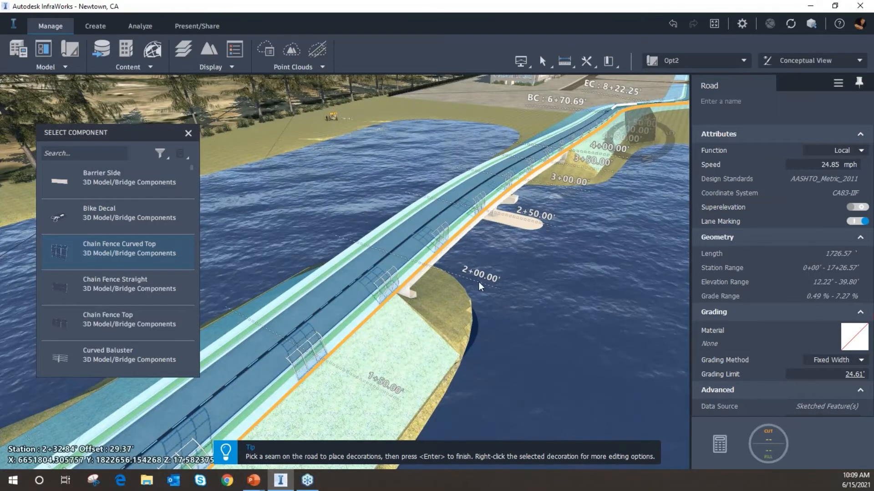
pyautogui.moveTo(425, 286); pyautogui.dragTo(411, 316, button='middle')
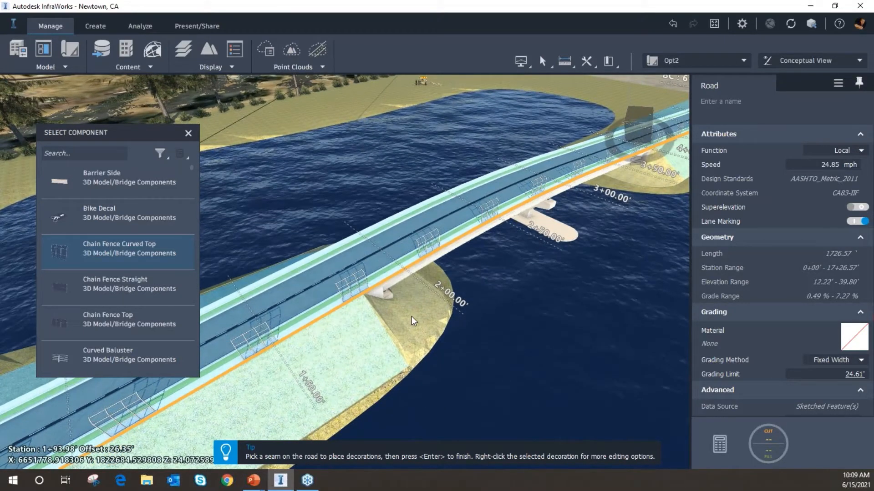
pyautogui.moveTo(388, 314)
pyautogui.mouseDown(button='middle')
pyautogui.moveTo(392, 301)
pyautogui.moveTo(392, 315)
pyautogui.mouseUp(button='middle')
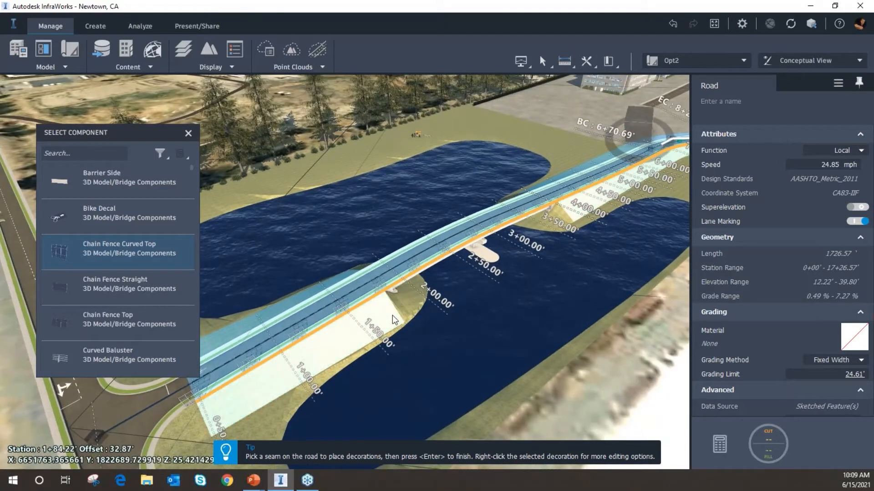
pyautogui.press('Return')
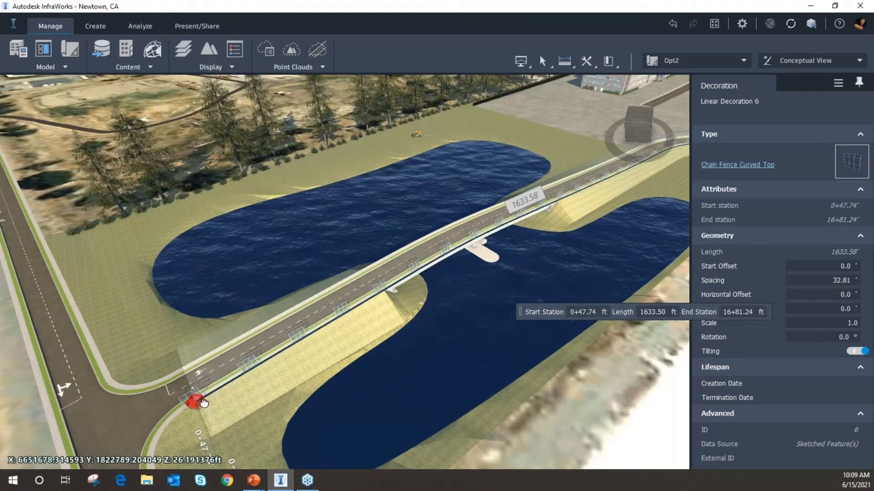
# Trim the chain fence so it runs from about station 1+76 to about station 4+56 across the bridge
pyautogui.moveTo(200, 403); pyautogui.dragTo(385, 306)
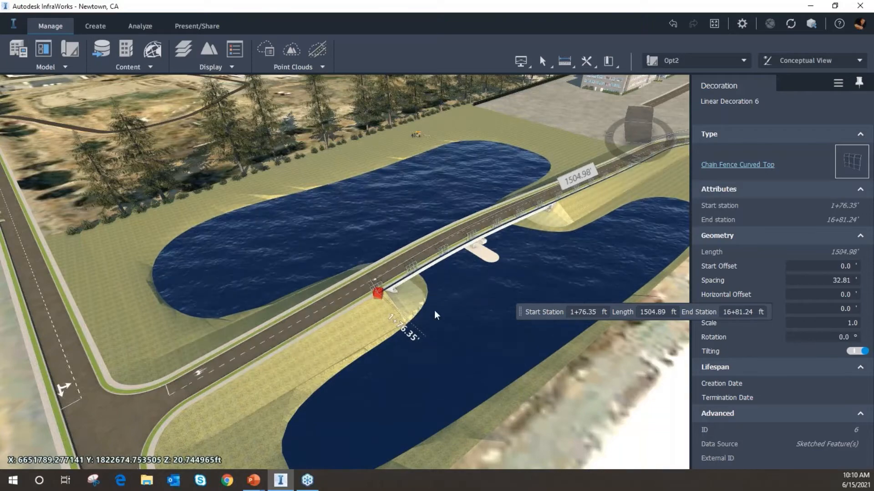
pyautogui.moveTo(589, 219); pyautogui.dragTo(211, 370, button='middle')
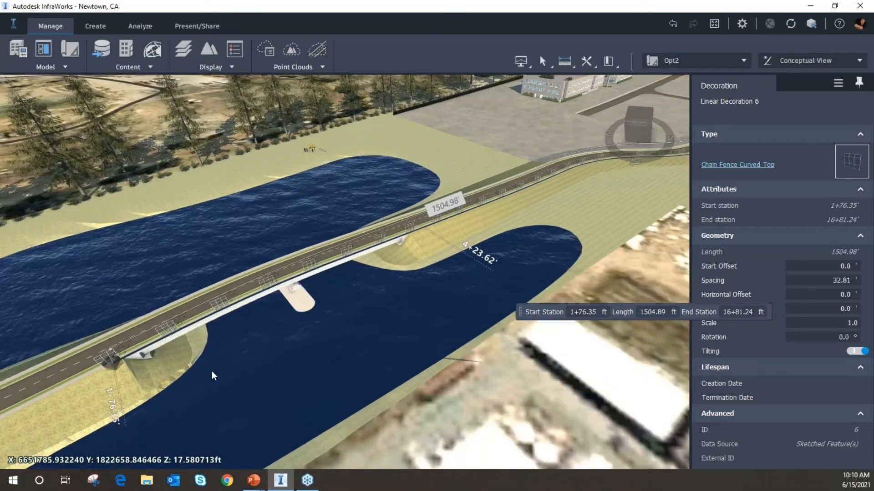
pyautogui.moveTo(419, 296); pyautogui.dragTo(328, 401)
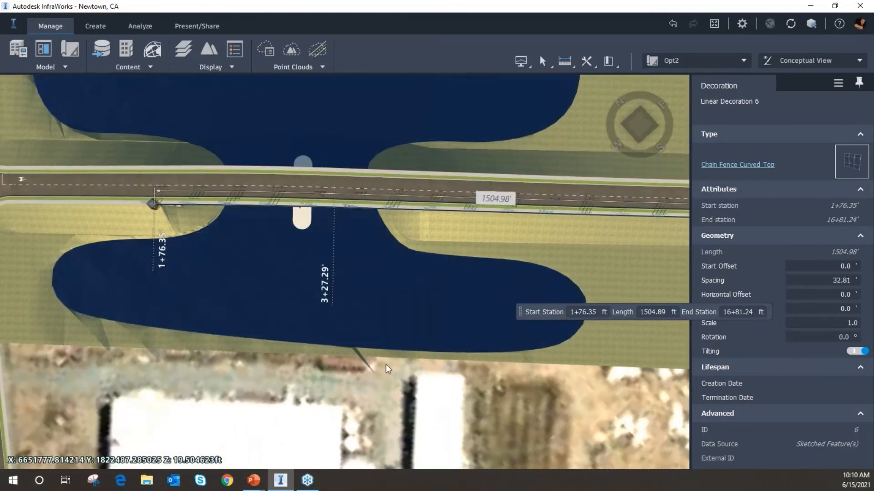
pyautogui.moveTo(476, 305); pyautogui.dragTo(284, 307, button='middle')
pyautogui.scroll(-1, 282, 307)
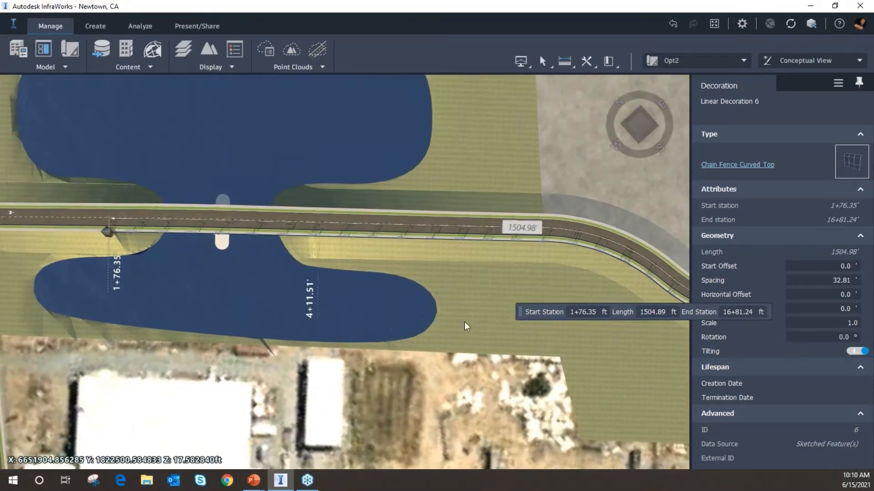
pyautogui.moveTo(462, 325); pyautogui.dragTo(101, 195, button='middle')
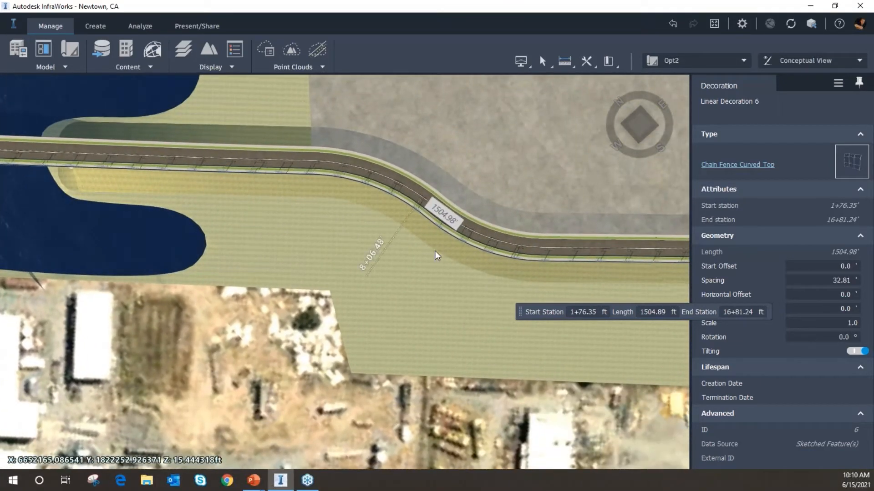
pyautogui.moveTo(436, 255); pyautogui.dragTo(68, 210, button='middle')
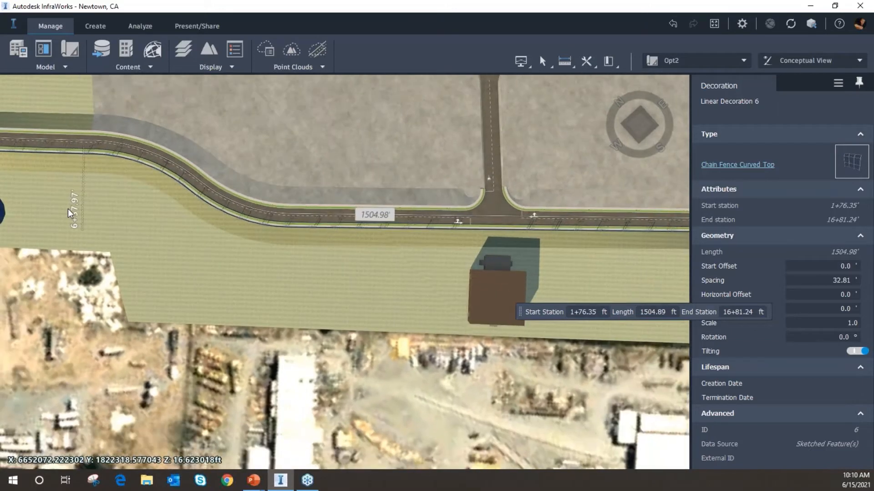
pyautogui.scroll(-3, 67, 210)
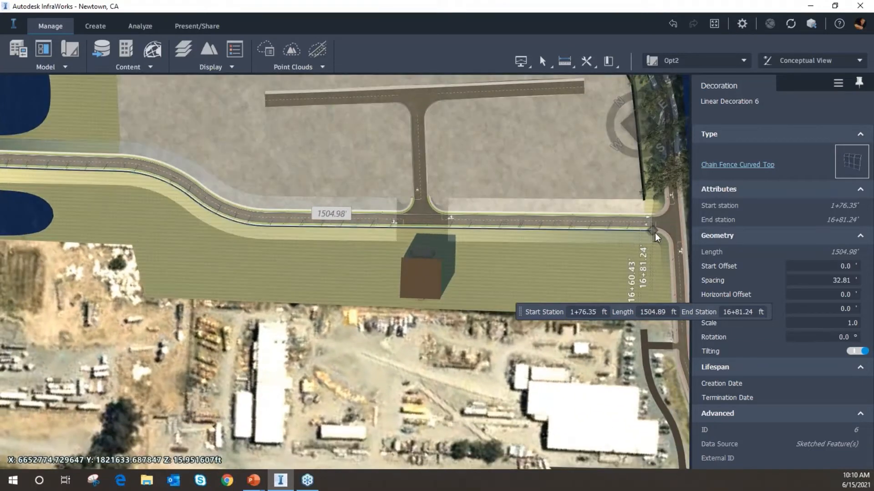
pyautogui.moveTo(652, 227); pyautogui.dragTo(370, 249)
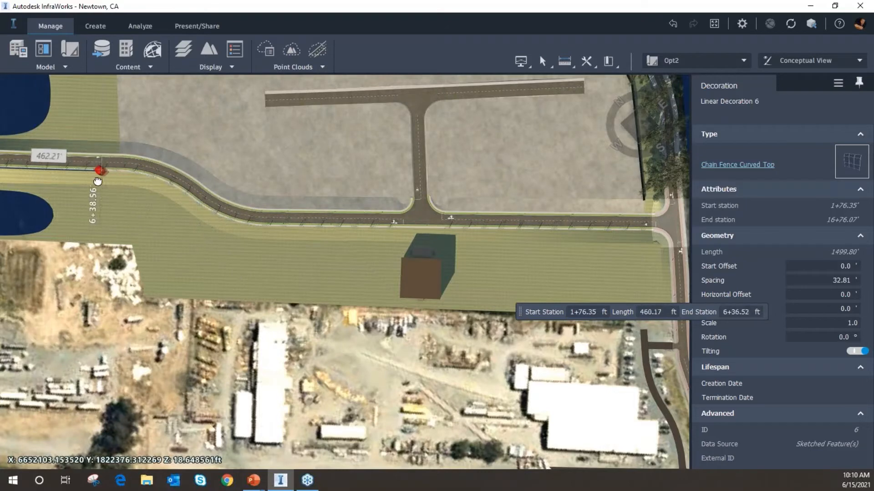
pyautogui.moveTo(110, 192); pyautogui.dragTo(530, 232, button='middle')
pyautogui.moveTo(260, 225); pyautogui.dragTo(367, 235, button='middle')
pyautogui.scroll(2, 222, 211)
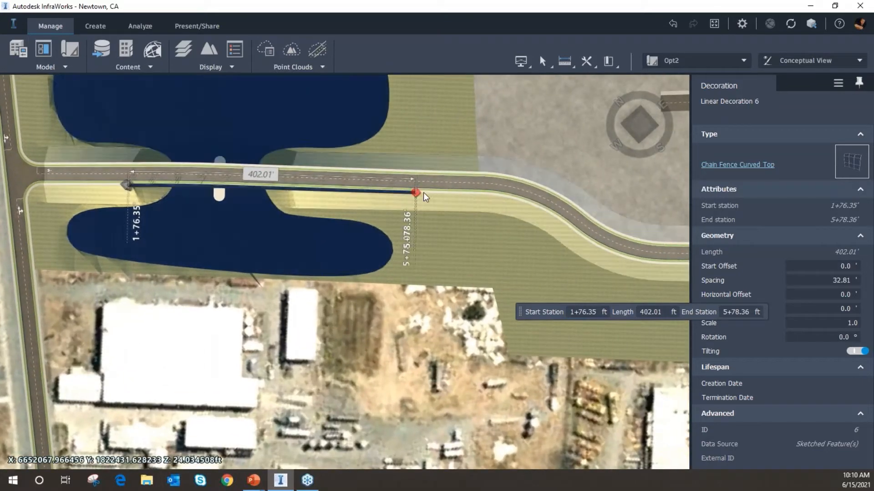
pyautogui.moveTo(419, 193); pyautogui.dragTo(337, 199)
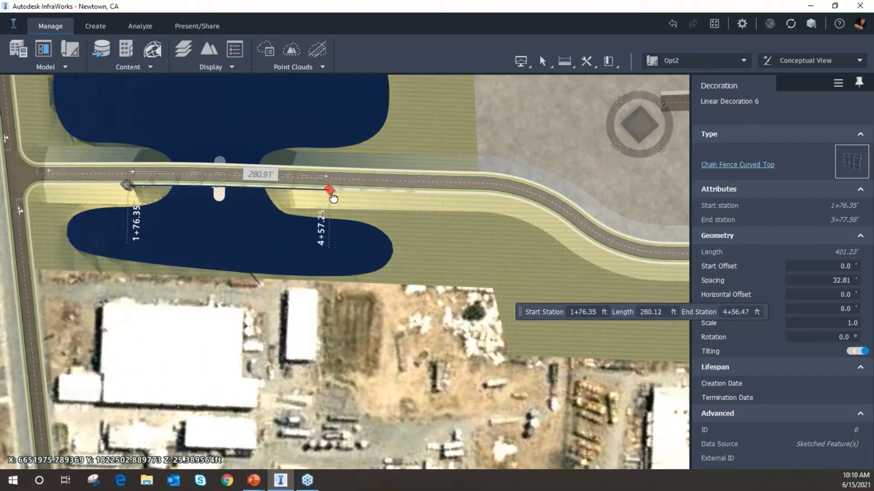
# Inspect the trimmed fence along the bridge in 3D
pyautogui.moveTo(265, 256); pyautogui.dragTo(388, 250, button='middle')
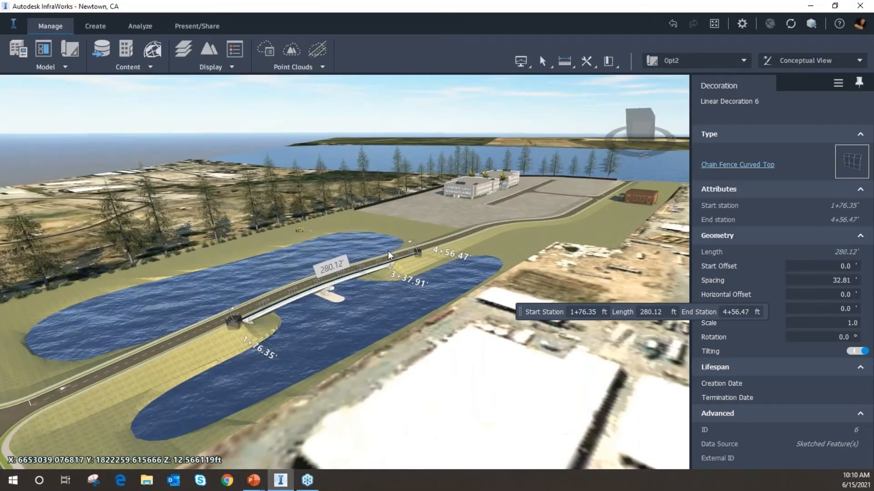
pyautogui.scroll(5, 280, 314)
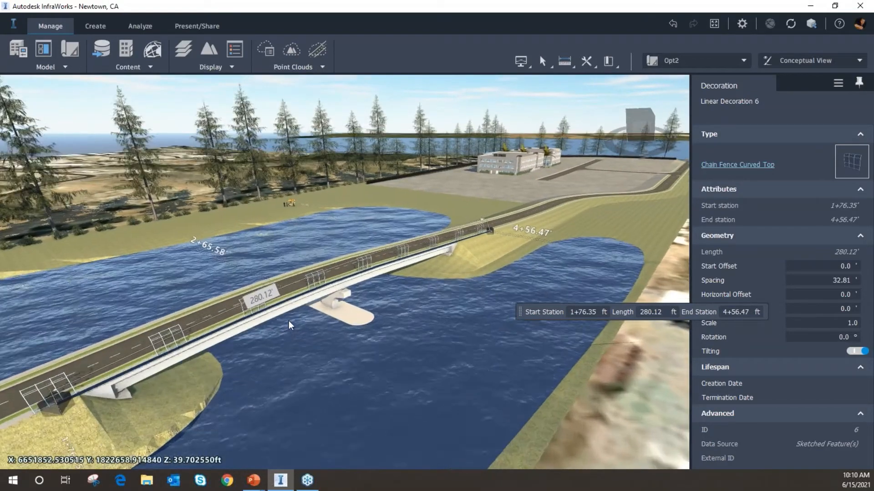
pyautogui.moveTo(353, 312); pyautogui.dragTo(415, 237, button='middle')
pyautogui.scroll(4, 388, 304)
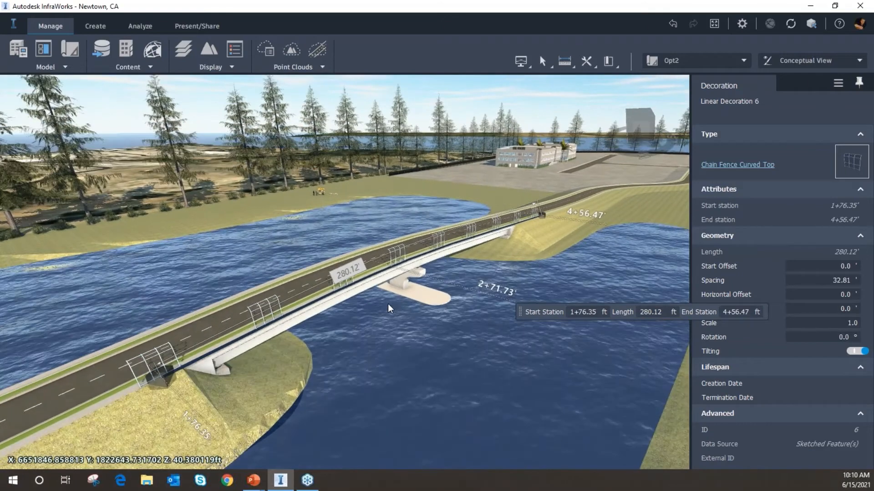
# Set the chain fence's spacing to 10 ft
pyautogui.scroll(1, 383, 311)
pyautogui.moveTo(397, 299); pyautogui.dragTo(408, 277, button='middle')
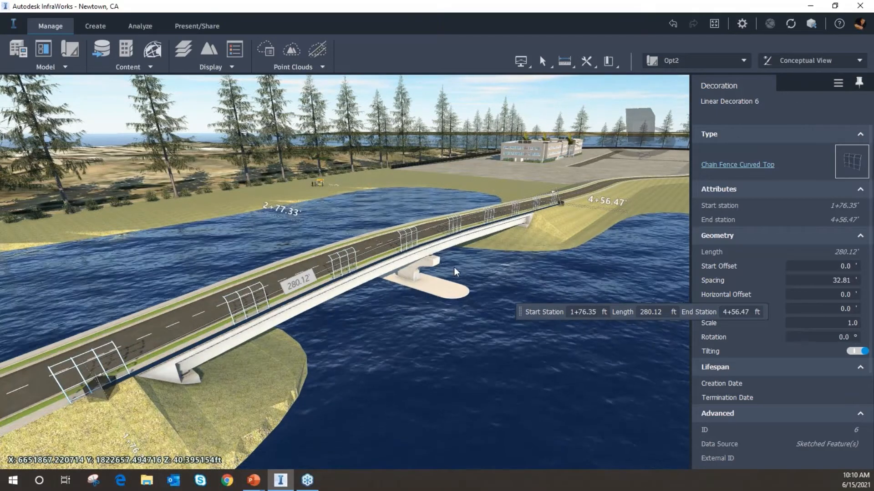
pyautogui.click(808, 278)
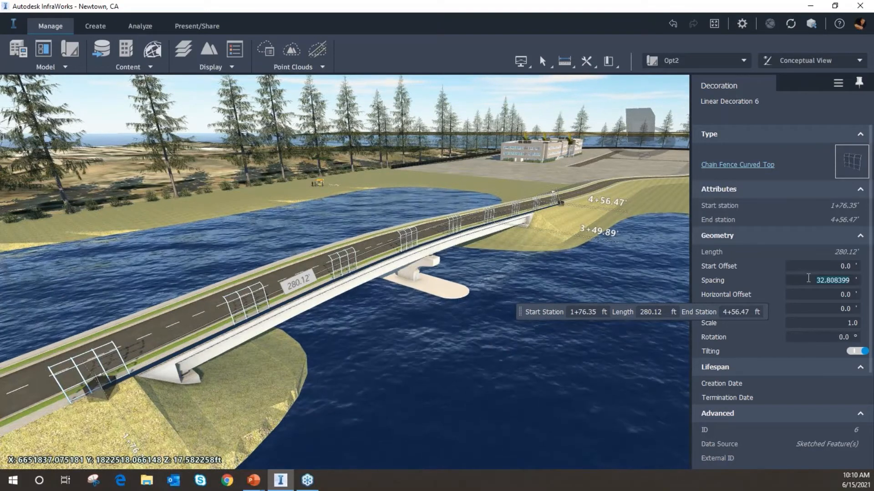
pyautogui.write('10')
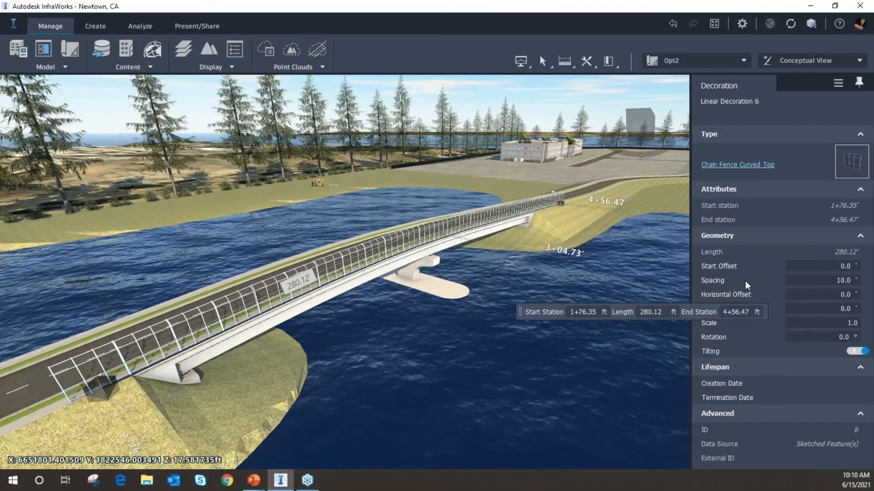
# Switch off tilting for the chain fence
pyautogui.moveTo(581, 262); pyautogui.dragTo(547, 252, button='middle')
pyautogui.scroll(1, 305, 326)
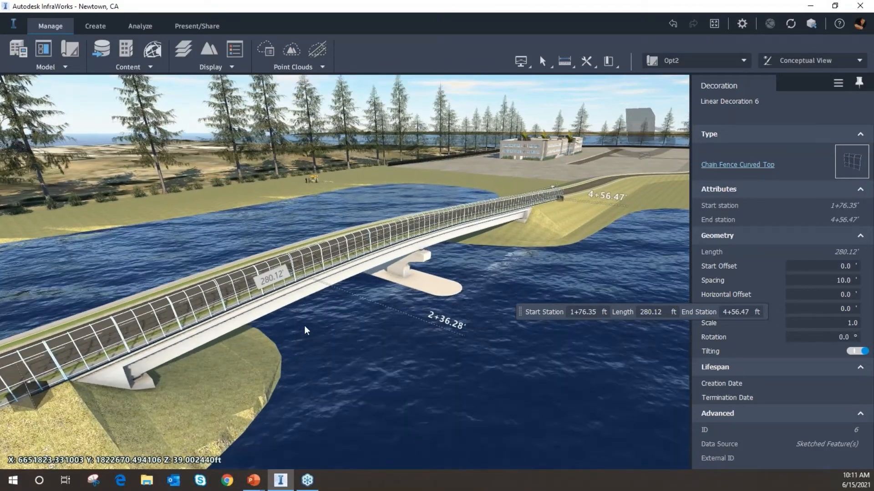
pyautogui.keyDown('shift'); pyautogui.moveTo(304, 326); pyautogui.dragTo(485, 335, button='middle'); pyautogui.keyUp('shift')
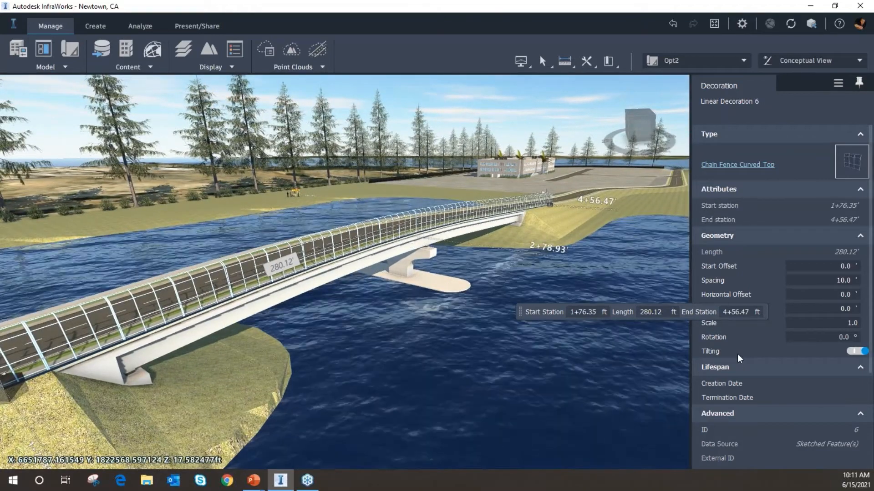
pyautogui.click(855, 352)
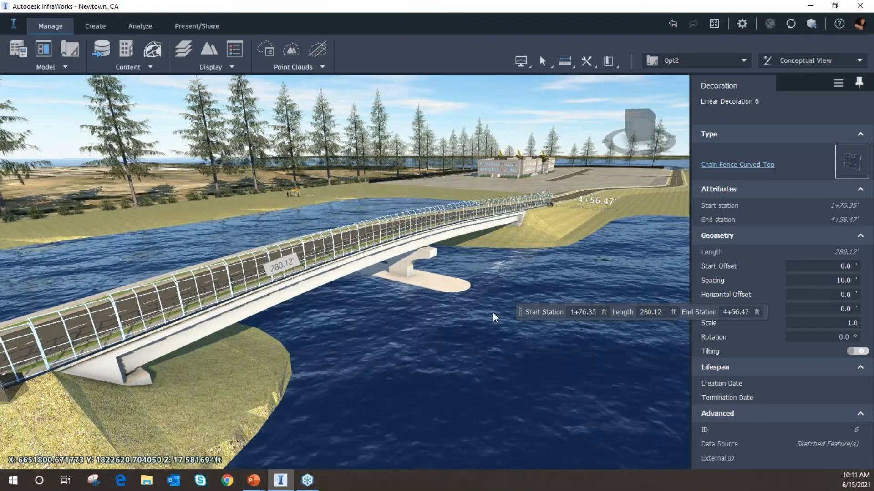
# Inspect the fence posts closely along the bridge deck and around the pier in 3D
pyautogui.moveTo(474, 332); pyautogui.dragTo(337, 285)
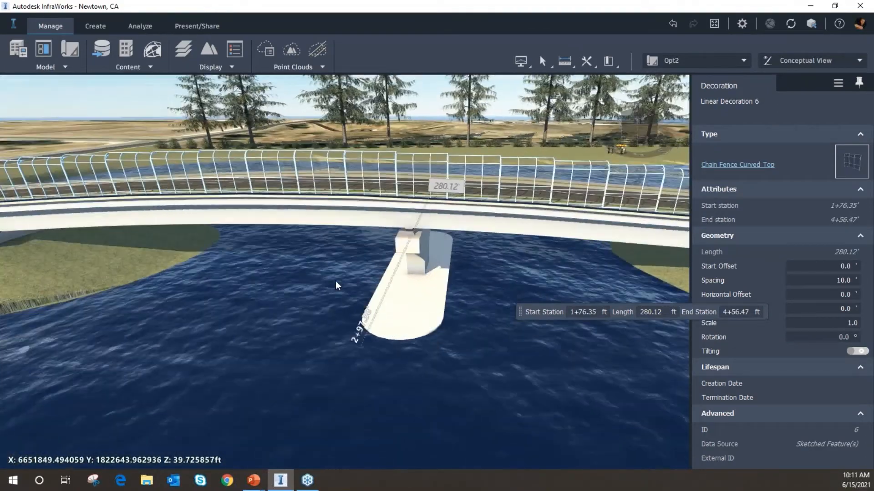
pyautogui.scroll(3, 430, 177)
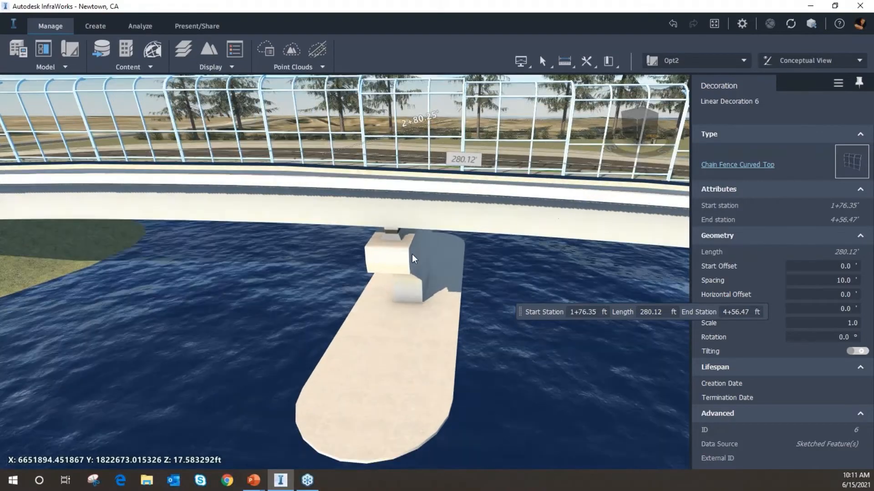
pyautogui.scroll(1, 422, 256)
pyautogui.moveTo(422, 268); pyautogui.dragTo(425, 250)
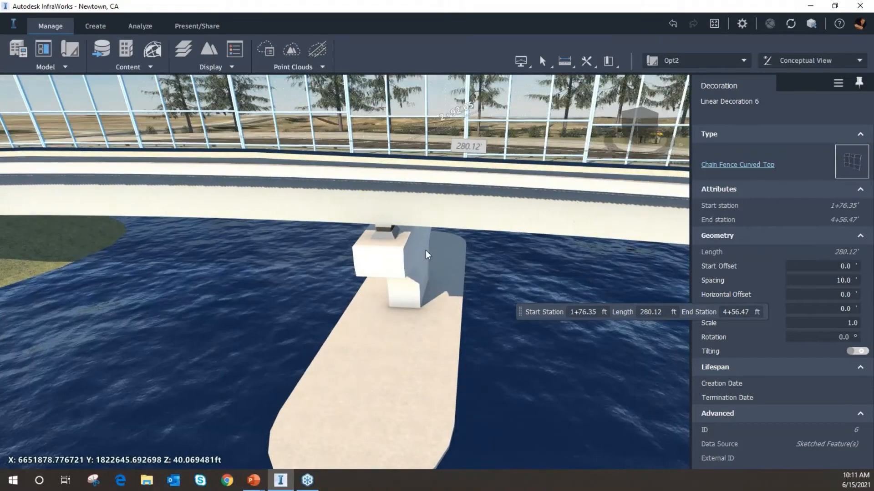
pyautogui.scroll(-3, 427, 246)
pyautogui.moveTo(449, 294); pyautogui.dragTo(567, 278)
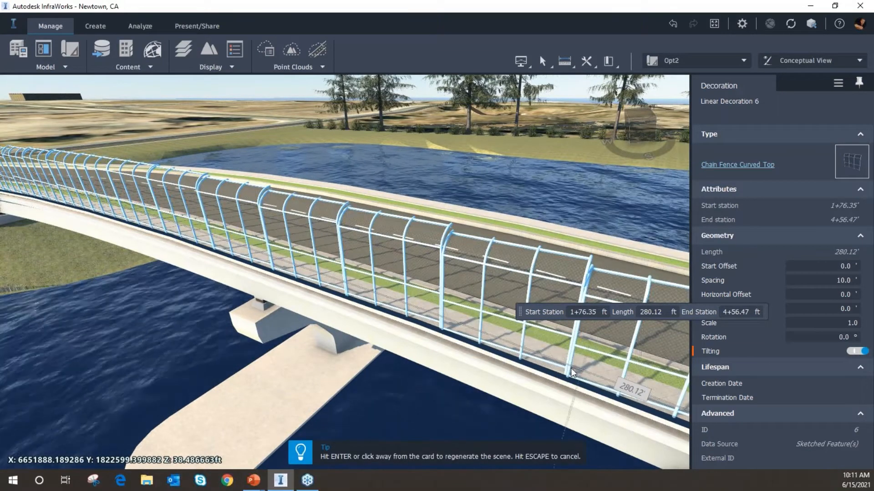
pyautogui.click(549, 370)
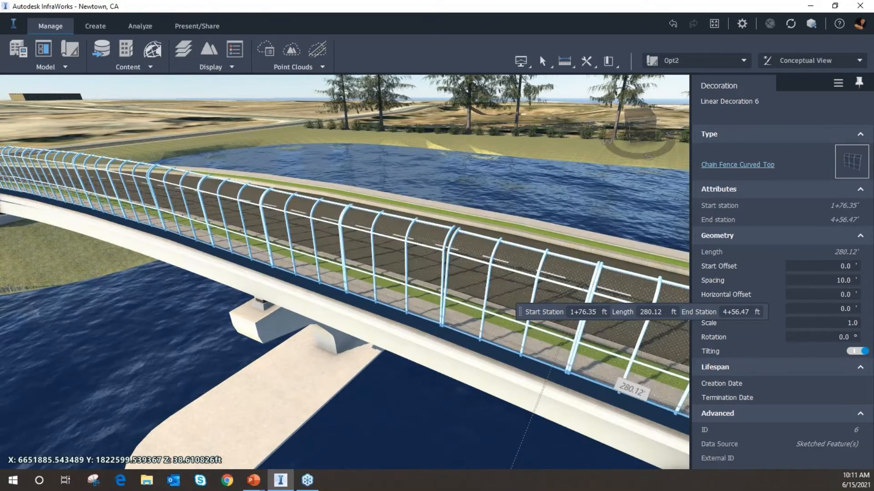
pyautogui.moveTo(338, 283); pyautogui.dragTo(438, 309, button='right')
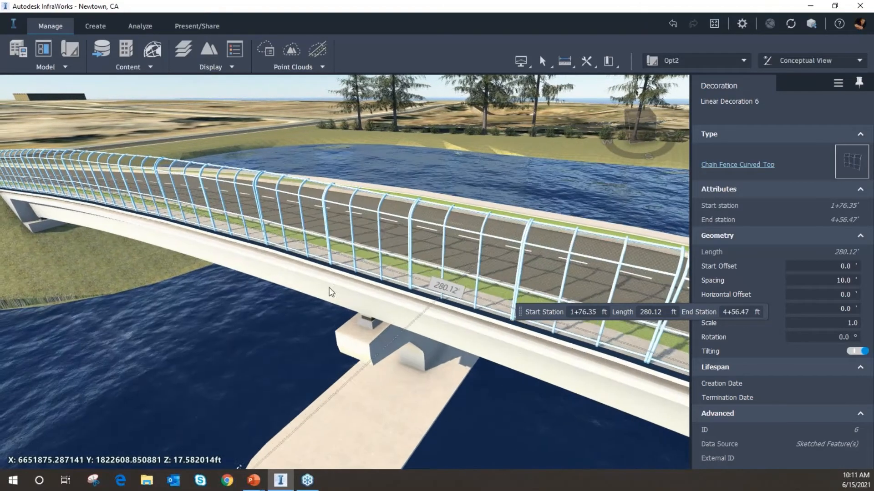
pyautogui.moveTo(306, 265); pyautogui.dragTo(525, 345, button='right')
pyautogui.moveTo(286, 280); pyautogui.dragTo(452, 337, button='right')
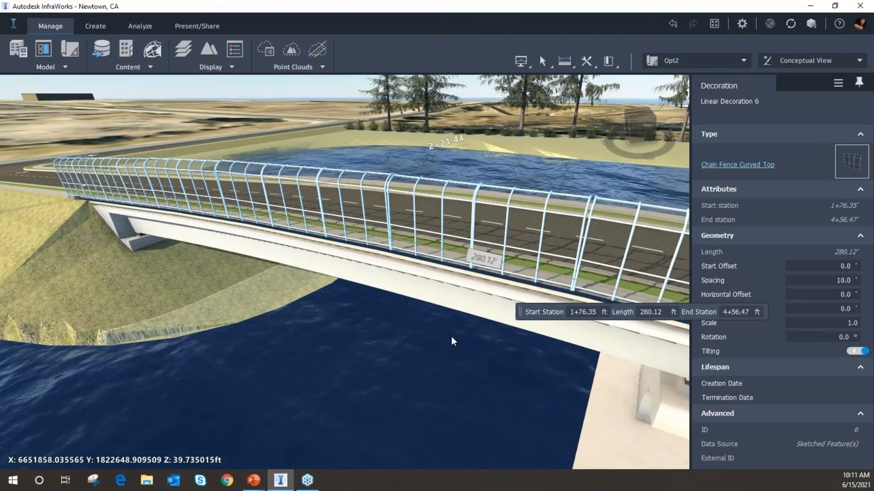
pyautogui.moveTo(363, 311); pyautogui.dragTo(397, 249, button='middle')
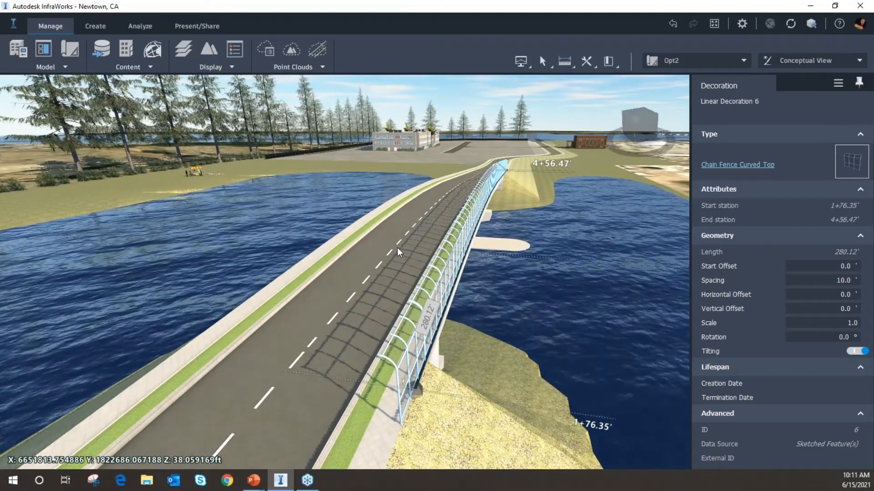
# Place another Chain Fence Curved Top along the road's opposite edge seam and finish placing decorations
pyautogui.click(374, 245)
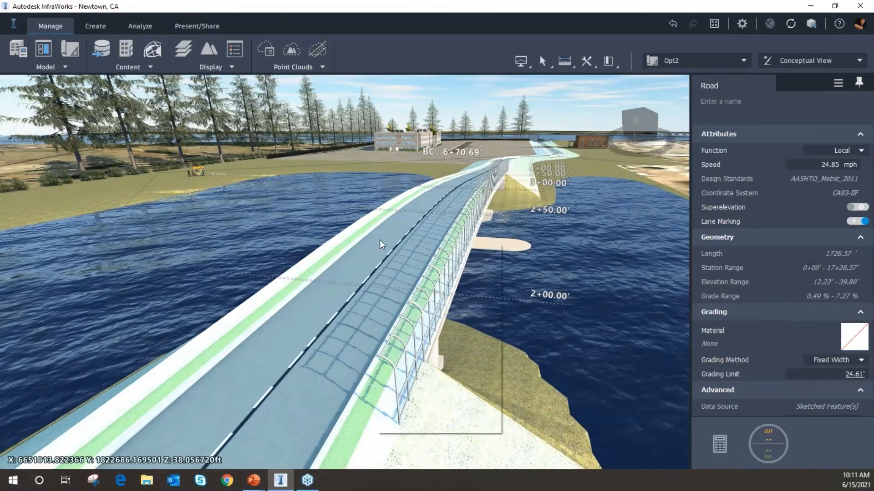
pyautogui.rightClick(375, 244)
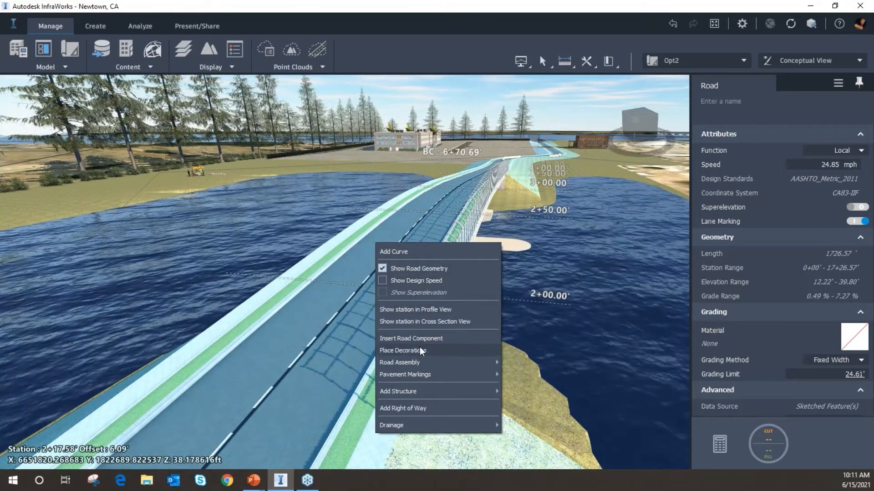
pyautogui.click(421, 349)
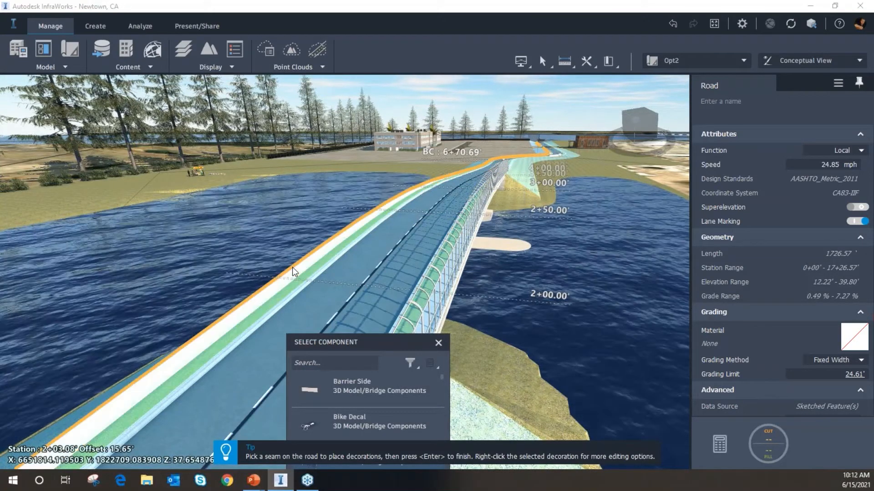
pyautogui.click(347, 299)
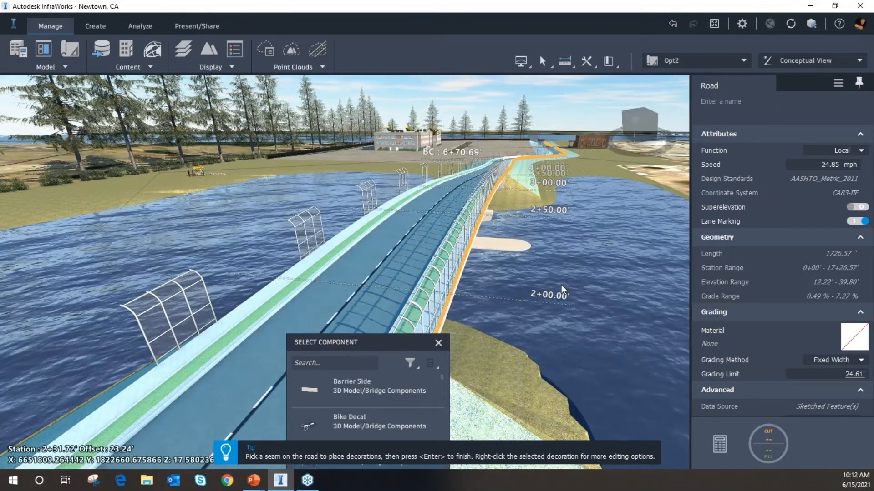
pyautogui.press('Return')
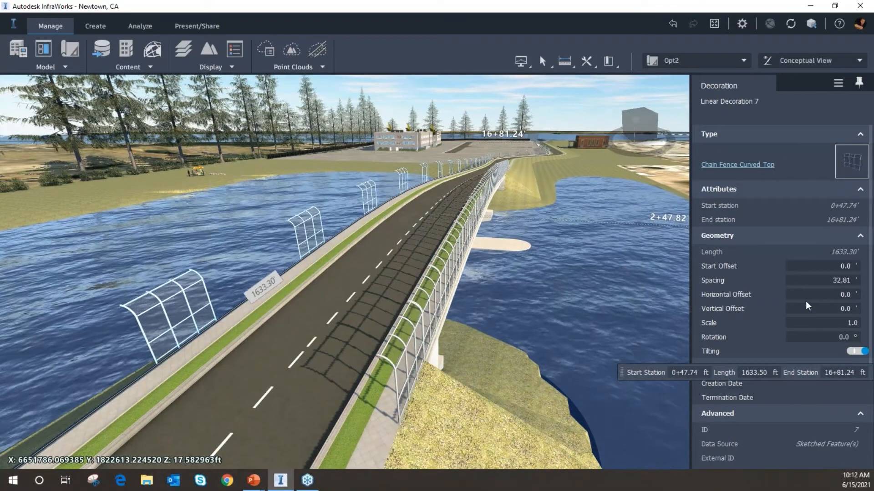
# Set the new fence's rotation to 180° and its spacing to 10 ft
pyautogui.click(816, 336)
pyautogui.write('1')
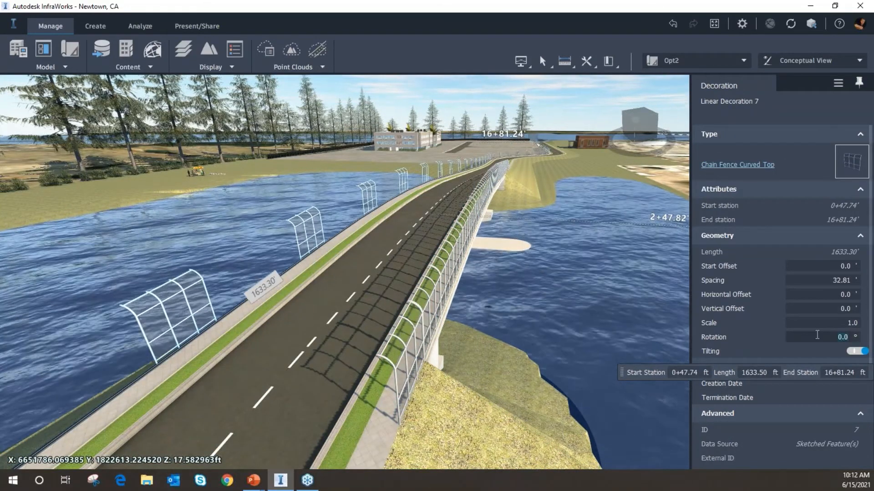
pyautogui.write('80')
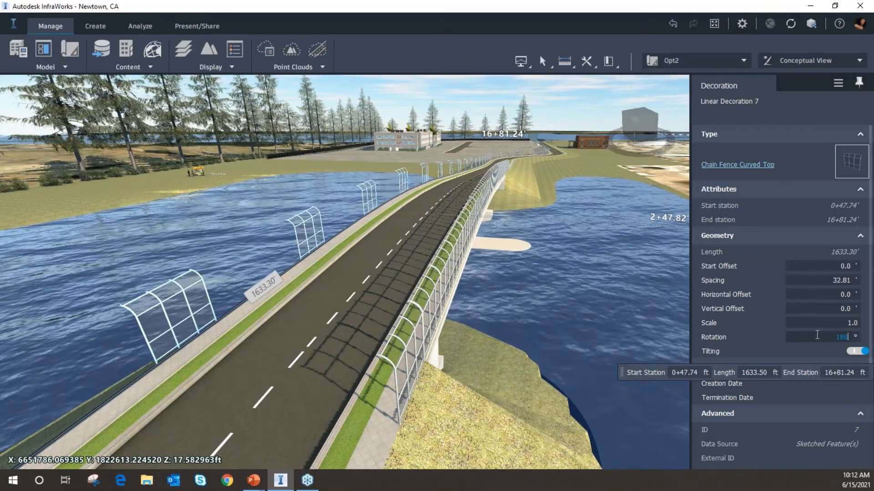
pyautogui.press('Return')
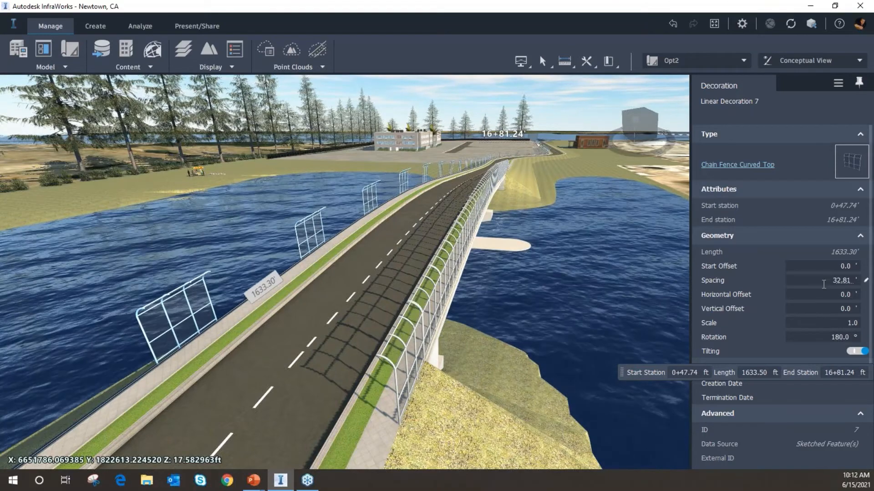
pyautogui.click(824, 282)
pyautogui.write('10')
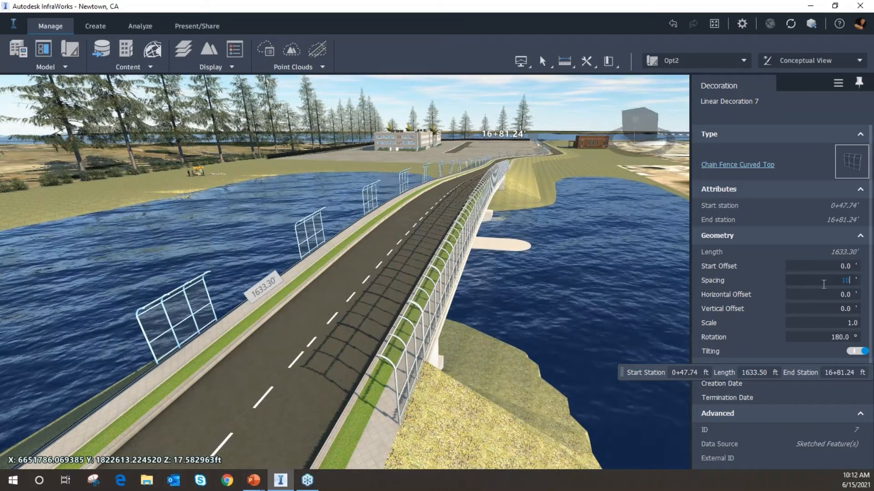
pyautogui.press('Return')
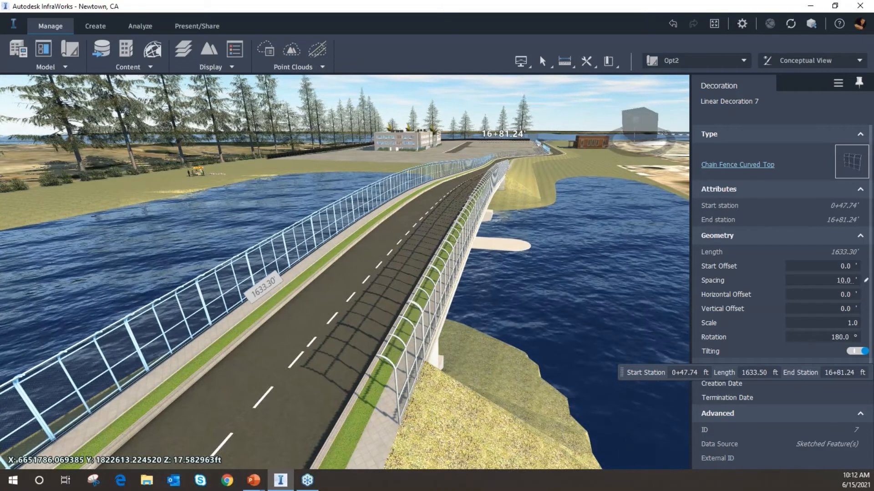
# Inspect the new fence along the road and bridge, then deselect it
pyautogui.scroll(-2, 524, 287)
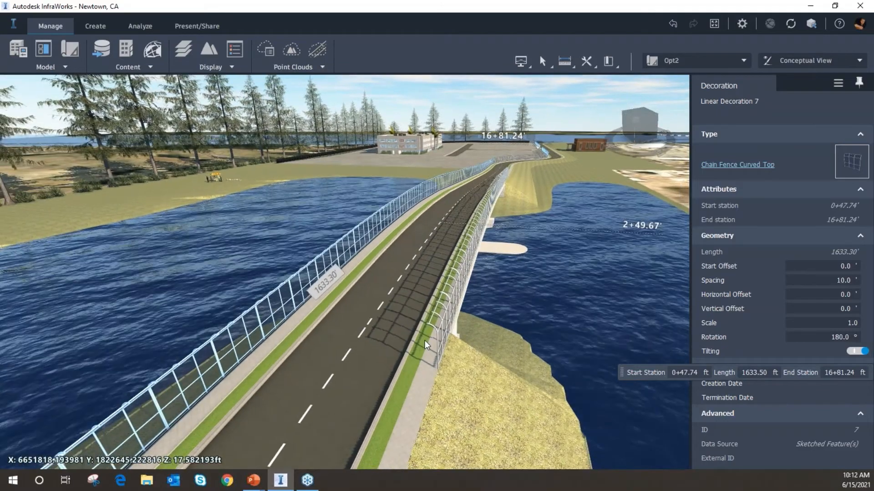
pyautogui.scroll(-1, 422, 283)
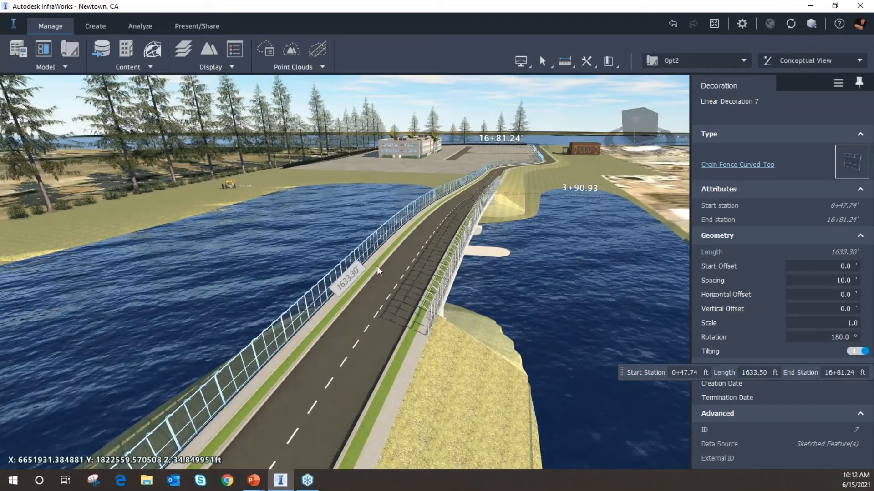
pyautogui.scroll(3, 368, 346)
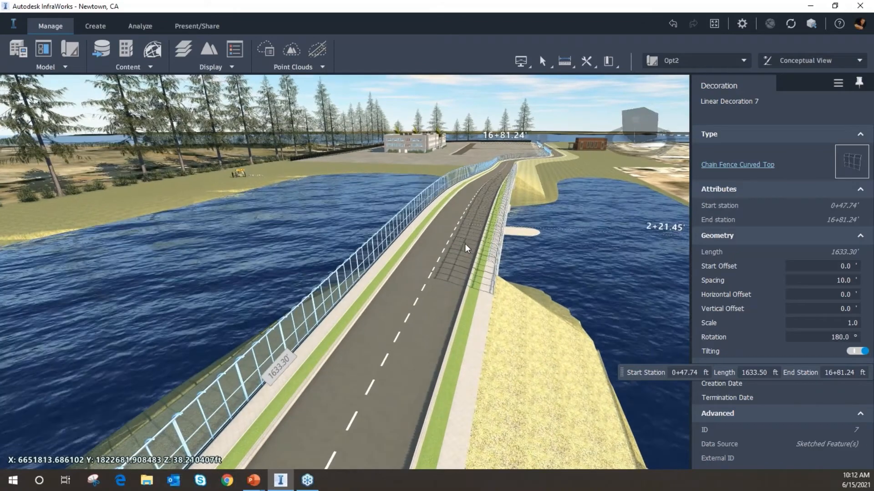
pyautogui.moveTo(418, 279); pyautogui.dragTo(414, 304)
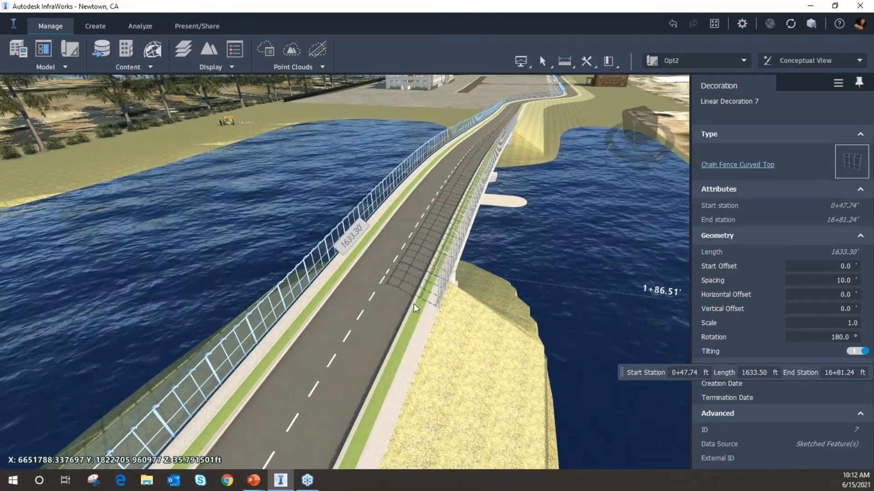
pyautogui.scroll(2, 424, 333)
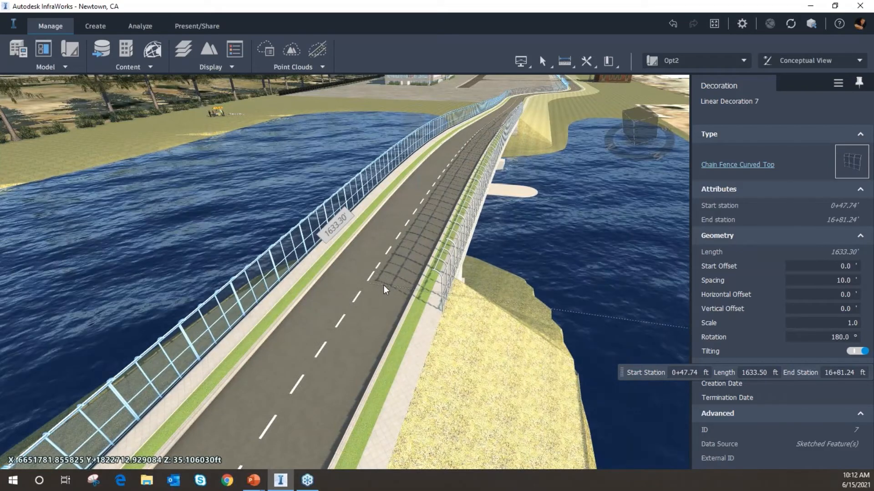
pyautogui.press('Escape')
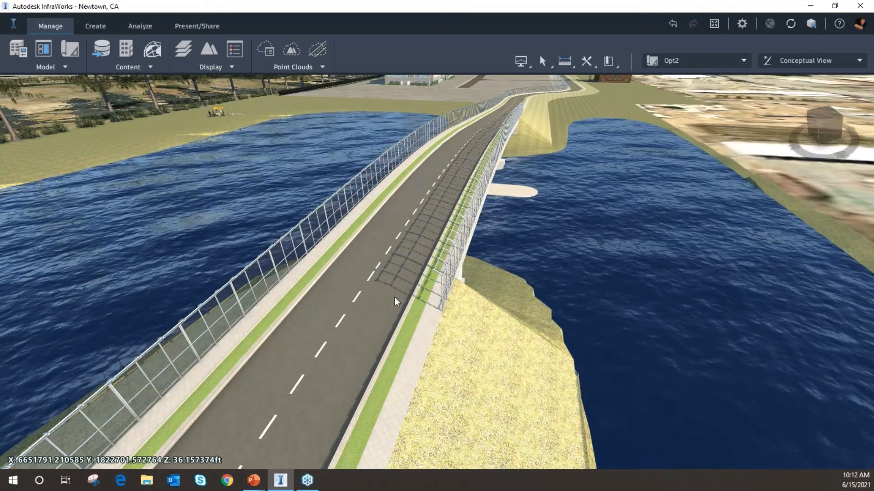
# Start placing decorations on the road, search components for car and choose the Blue Compact Car
pyautogui.click(403, 298)
pyautogui.rightClick(397, 269)
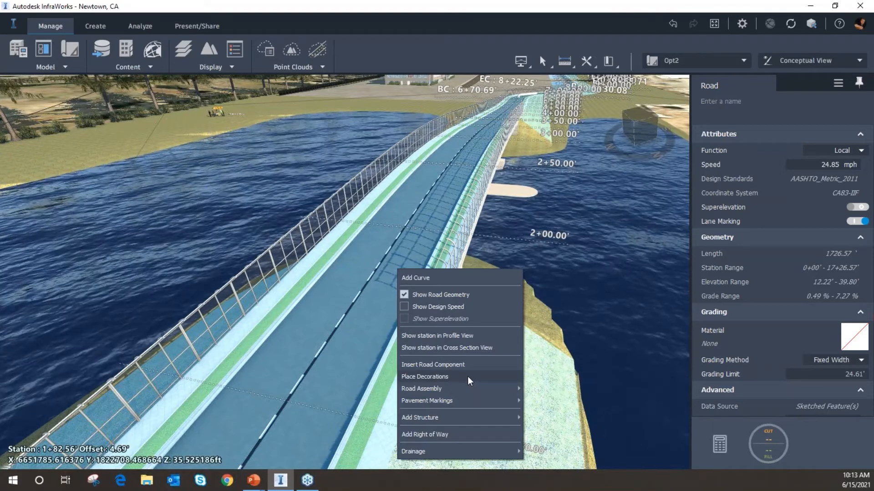
pyautogui.click(467, 376)
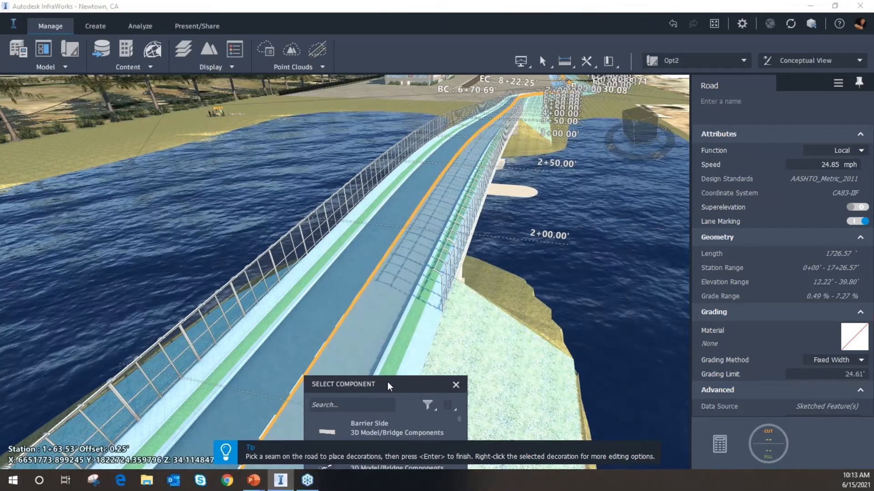
pyautogui.moveTo(387, 381); pyautogui.dragTo(213, 150)
pyautogui.click(198, 165)
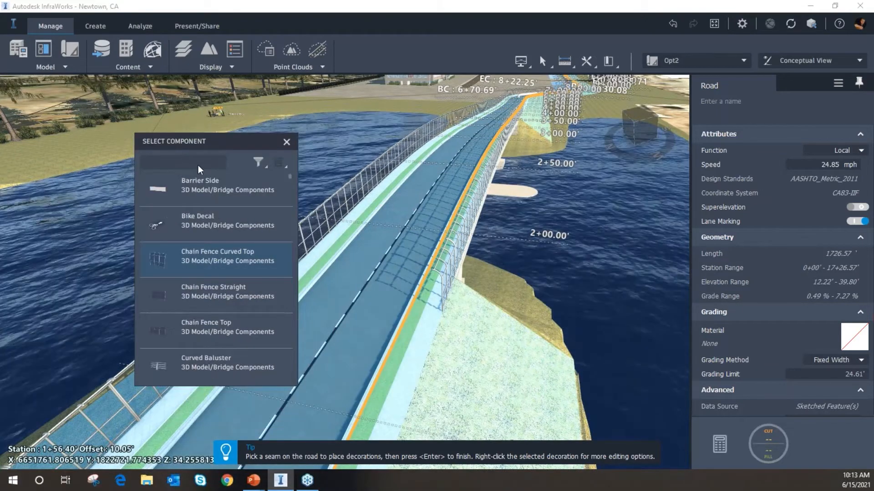
pyautogui.write('car')
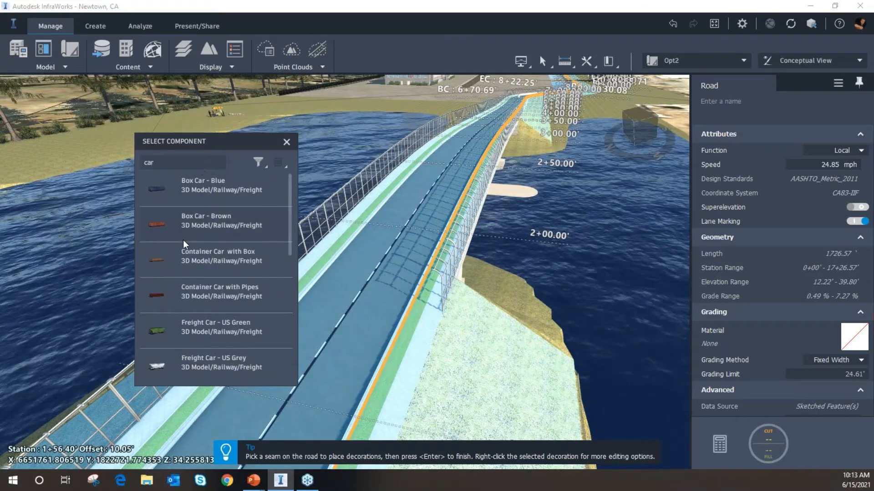
pyautogui.scroll(-5, 226, 273)
pyautogui.click(203, 260)
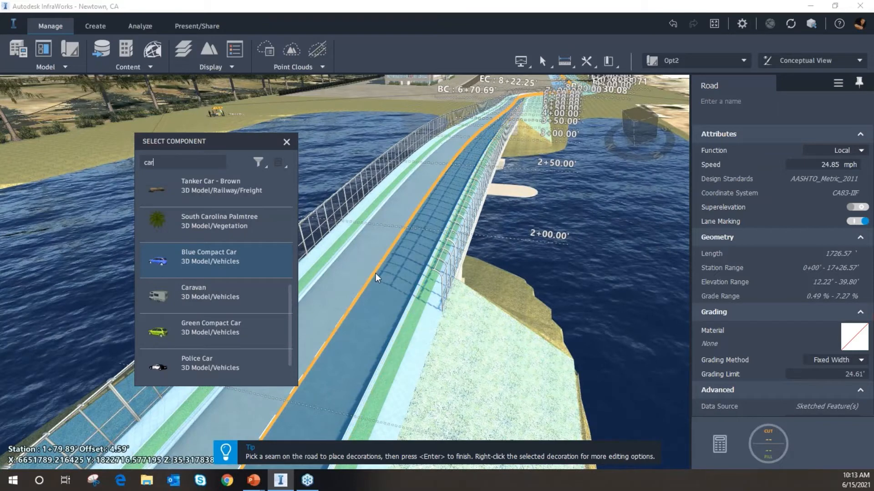
# Place Blue Compact Cars along the road's centre seam and finish placing decorations
pyautogui.click(372, 275)
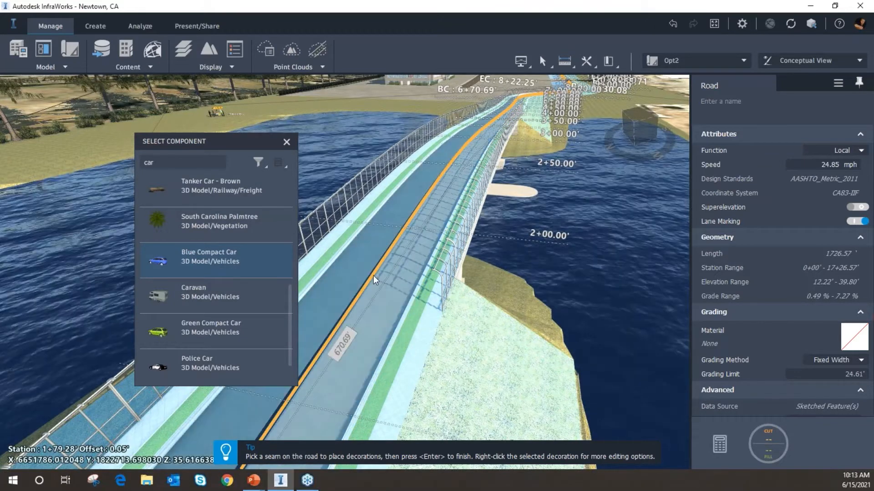
pyautogui.click(395, 267)
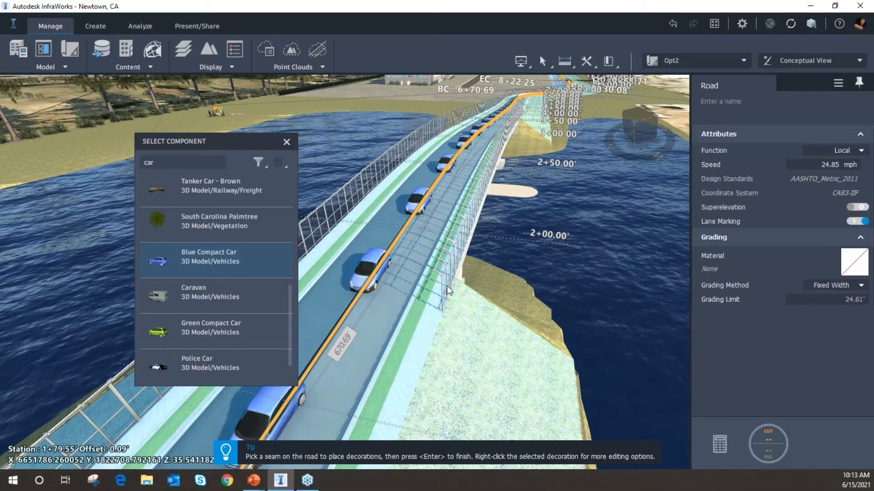
pyautogui.press('Return')
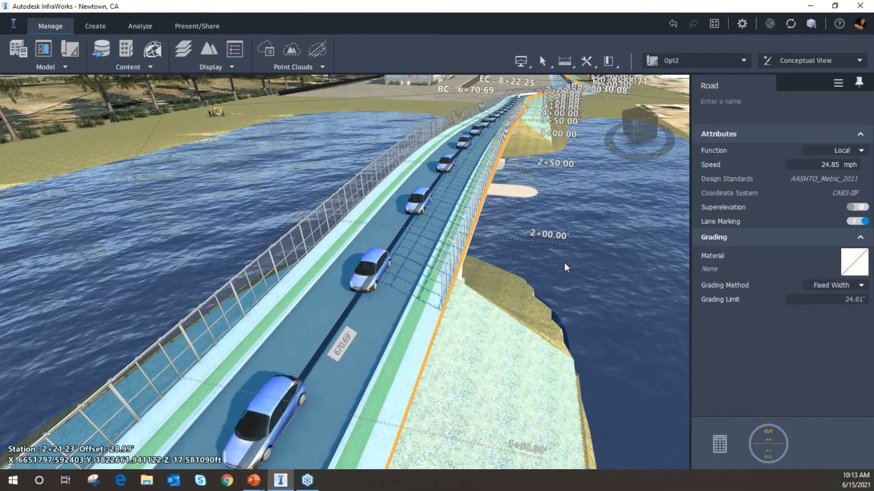
# Select the car decoration and set its spacing to 150 ft
pyautogui.click(565, 263)
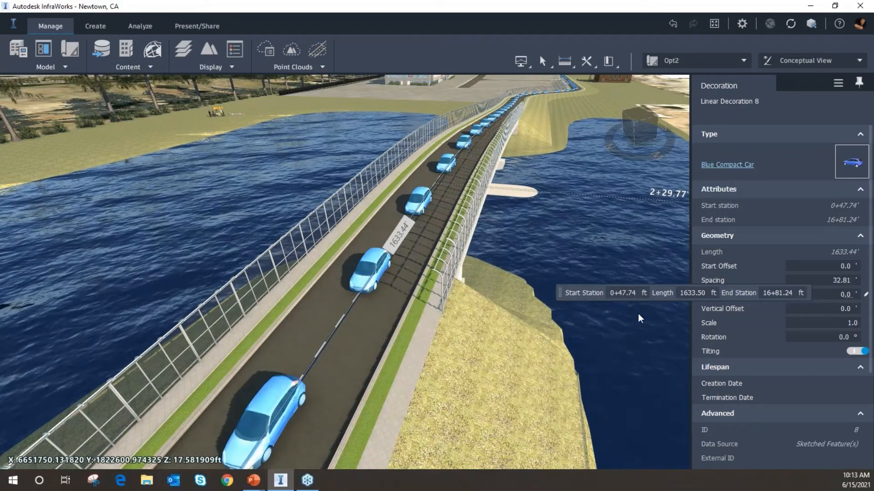
pyautogui.moveTo(560, 292); pyautogui.dragTo(413, 383)
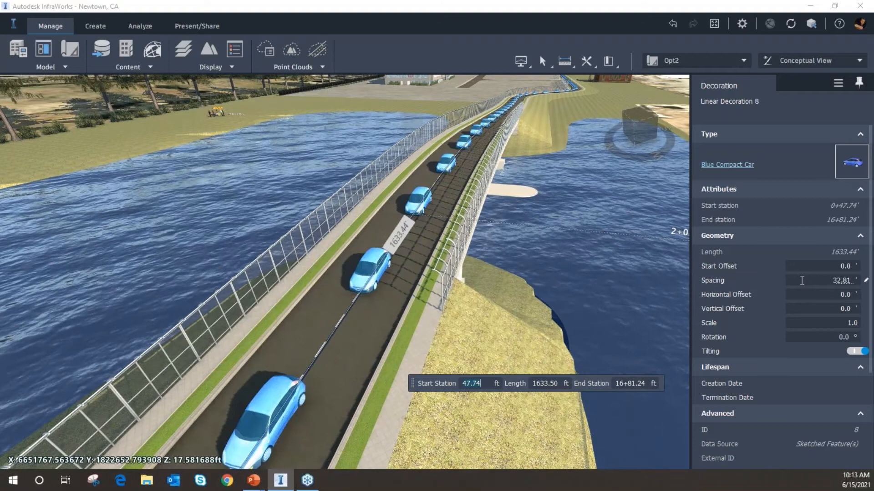
pyautogui.click(801, 281)
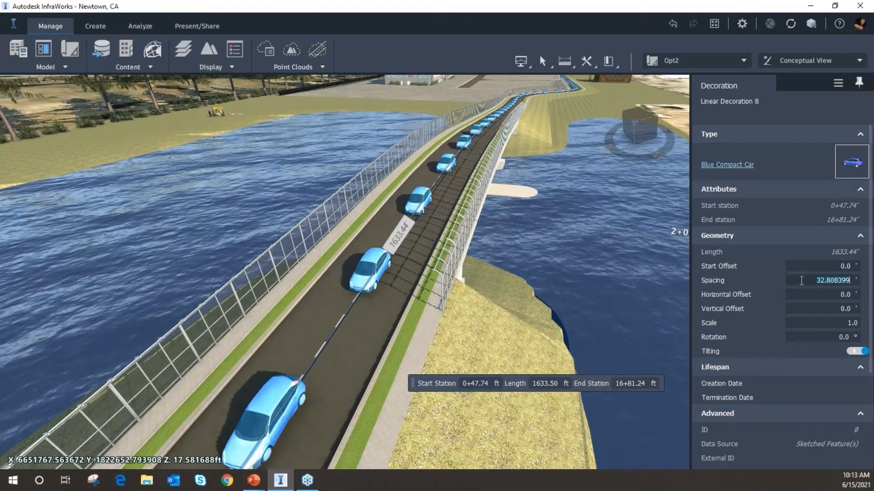
pyautogui.write('150')
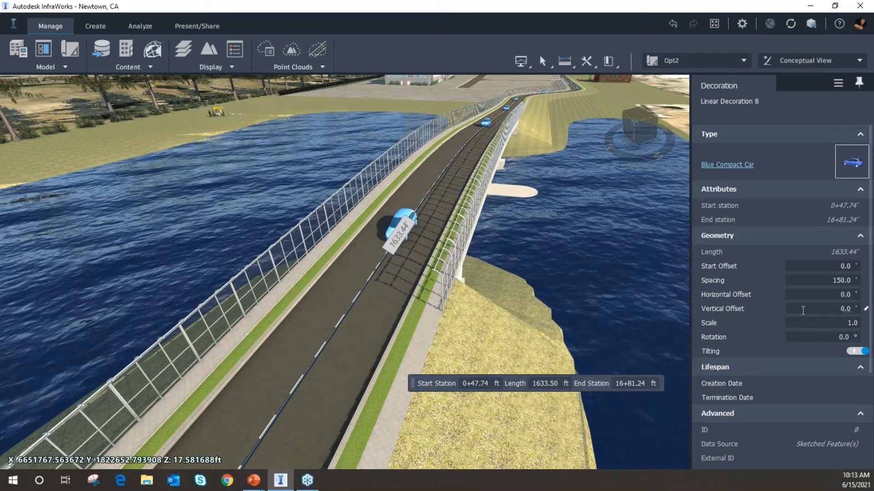
# Set the car decoration's horizontal offset to -5 ft and deselect it
pyautogui.click(817, 296)
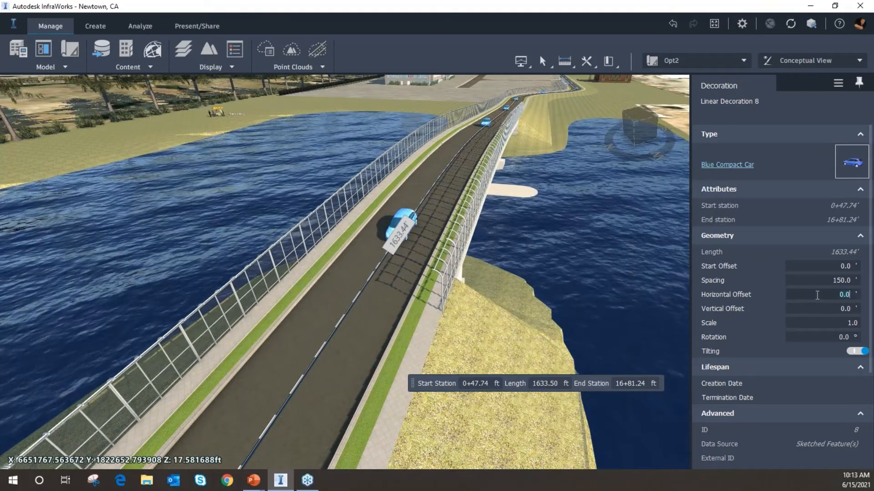
pyautogui.write('-5')
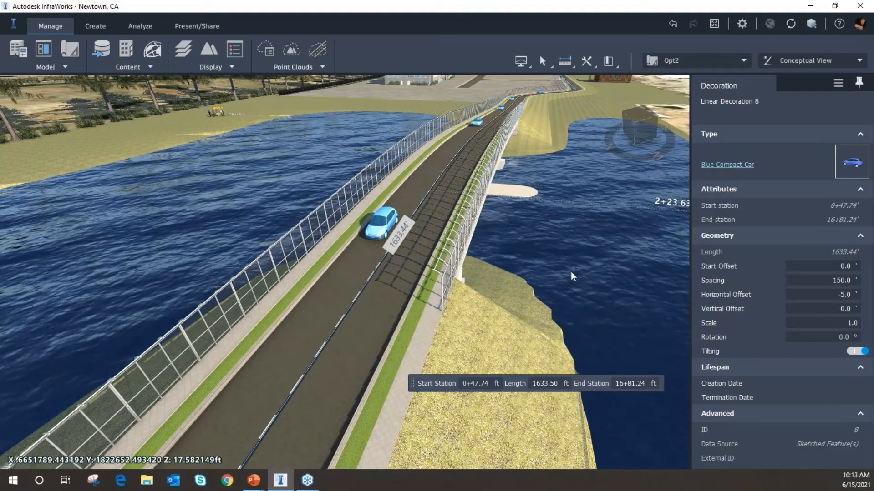
pyautogui.press('Escape')
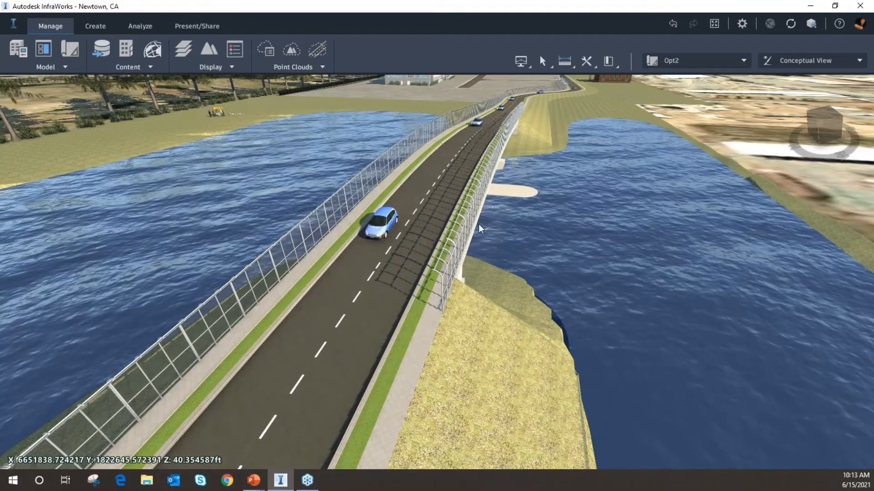
# Inspect the cars and fences along the bridge and the curving road beyond it
pyautogui.moveTo(479, 224); pyautogui.dragTo(414, 274)
pyautogui.scroll(5, 428, 244)
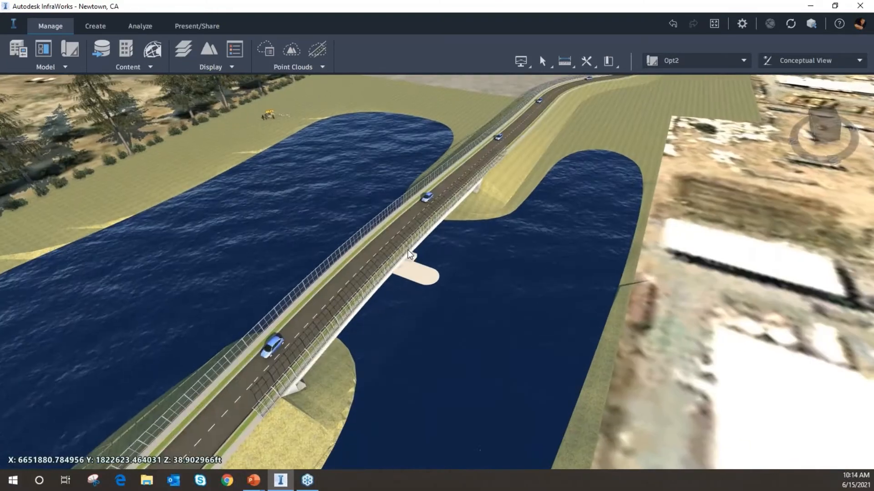
pyautogui.scroll(2, 408, 250)
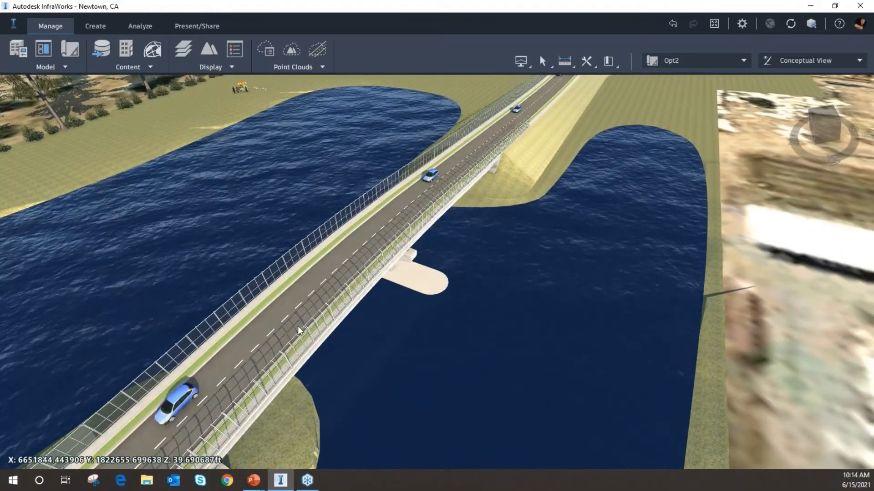
pyautogui.moveTo(545, 211); pyautogui.dragTo(385, 233)
pyautogui.scroll(-2, 357, 251)
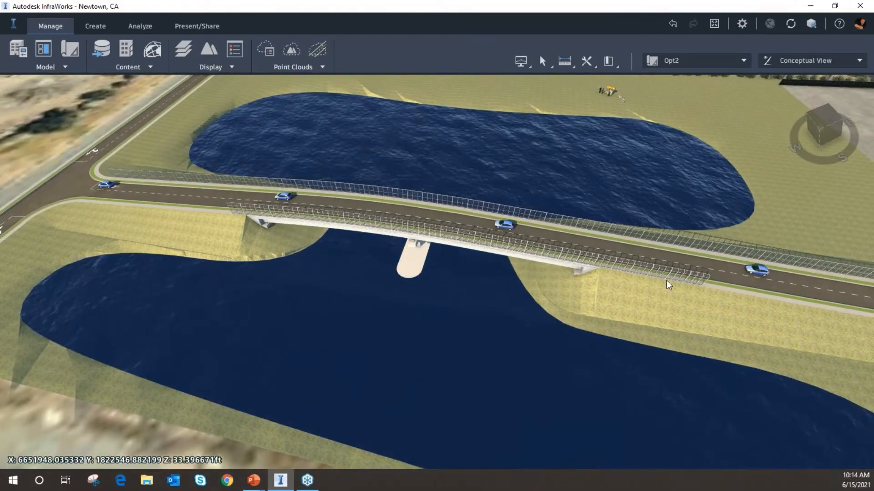
pyautogui.moveTo(668, 285); pyautogui.dragTo(624, 278, button='middle')
pyautogui.moveTo(671, 261); pyautogui.dragTo(338, 218, button='middle')
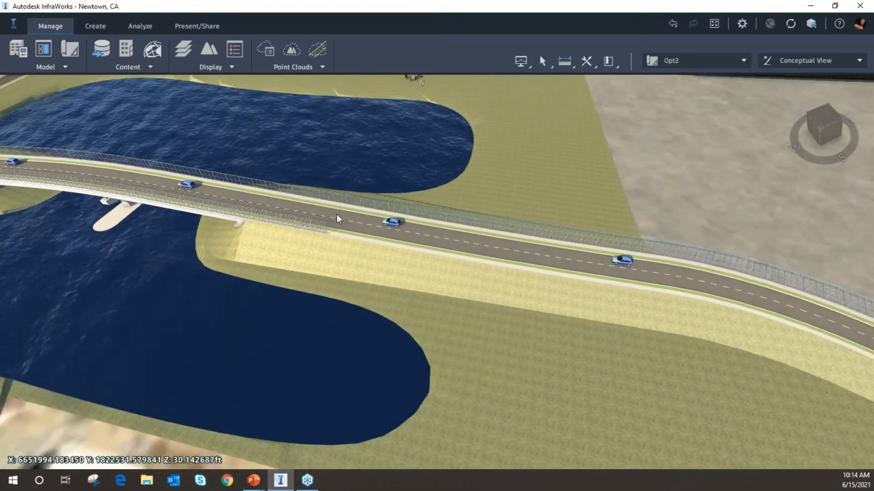
pyautogui.moveTo(552, 261); pyautogui.dragTo(326, 197, button='middle')
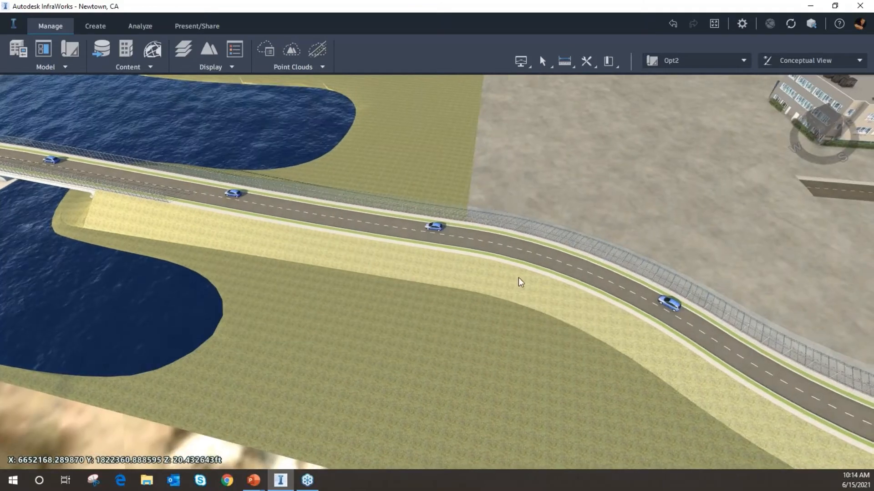
pyautogui.moveTo(518, 278); pyautogui.dragTo(530, 341)
pyautogui.moveTo(538, 279); pyautogui.dragTo(488, 252, button='middle')
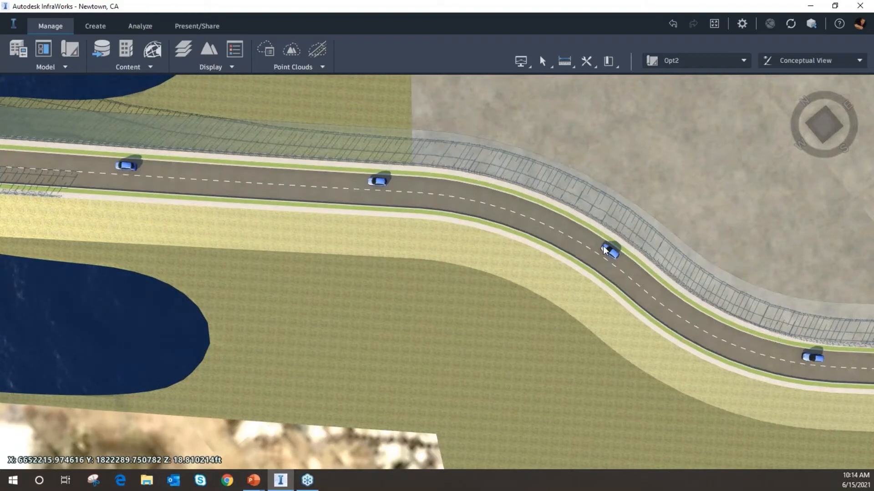
pyautogui.moveTo(517, 275); pyautogui.dragTo(180, 236, button='middle')
pyautogui.moveTo(435, 240); pyautogui.dragTo(281, 225, button='middle')
pyautogui.moveTo(526, 269); pyautogui.dragTo(663, 281, button='middle')
pyautogui.moveTo(579, 250); pyautogui.dragTo(768, 283, button='middle')
pyautogui.moveTo(509, 265); pyautogui.dragTo(704, 281, button='middle')
pyautogui.moveTo(496, 246); pyautogui.dragTo(451, 259, button='middle')
pyautogui.keyDown('shift'); pyautogui.moveTo(445, 292); pyautogui.dragTo(408, 296, button='middle'); pyautogui.keyUp('shift')
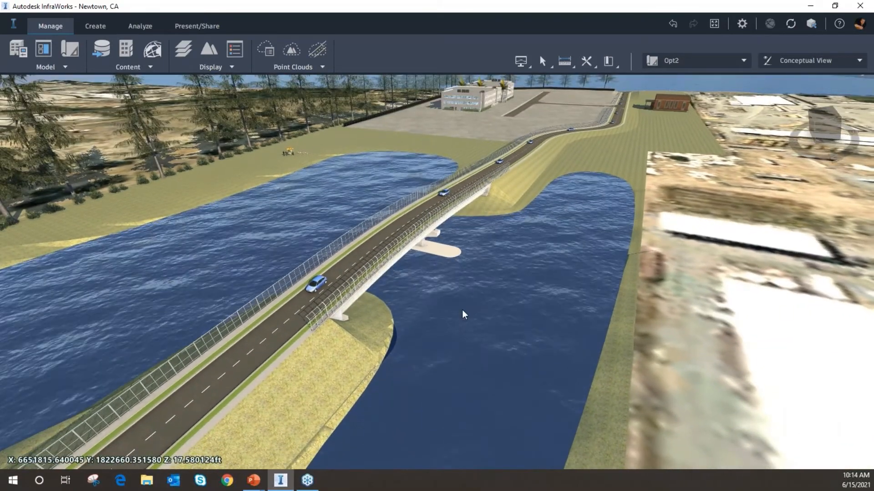
pyautogui.click(98, 26)
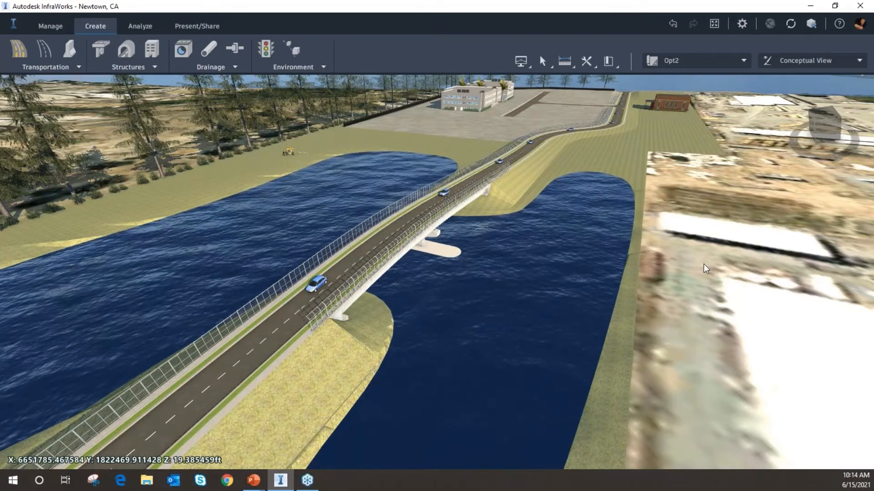
pyautogui.scroll(3, 651, 272)
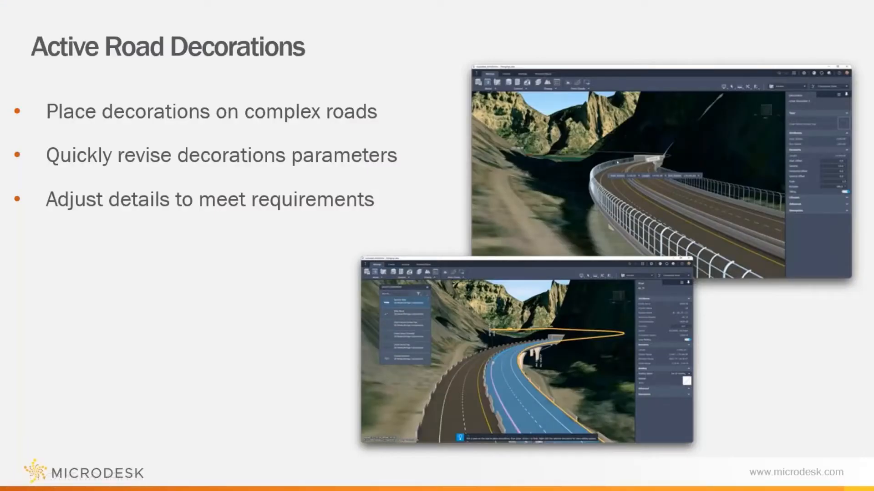
pyautogui.press('Right')
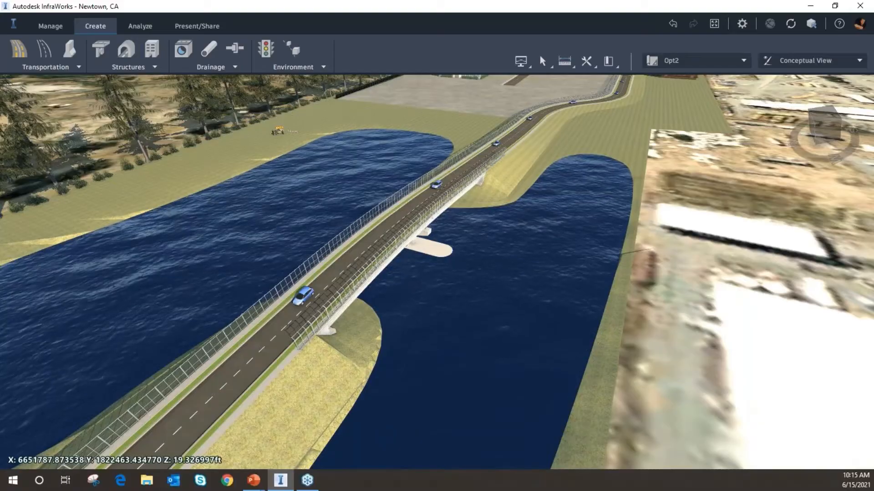
# Examine the open ground beside the pond next to the curving road
pyautogui.moveTo(613, 187); pyautogui.dragTo(586, 241)
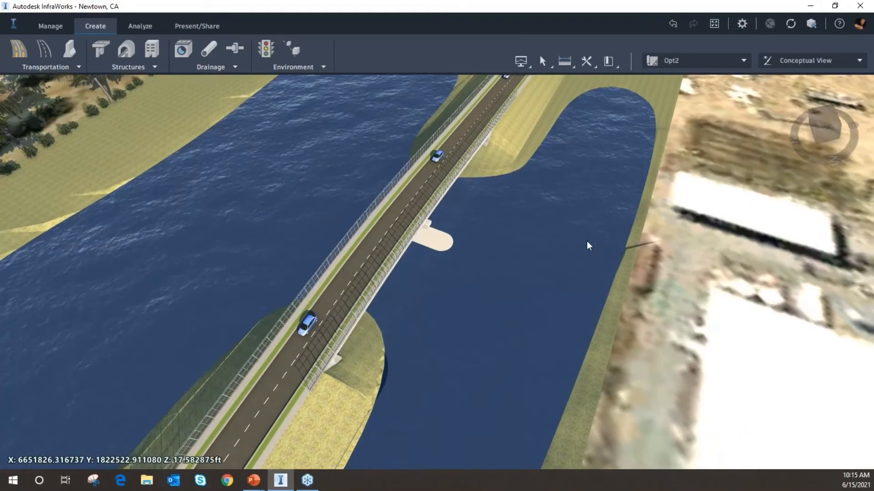
pyautogui.moveTo(586, 241); pyautogui.dragTo(565, 324, button='middle')
pyautogui.moveTo(581, 267); pyautogui.dragTo(534, 403, button='middle')
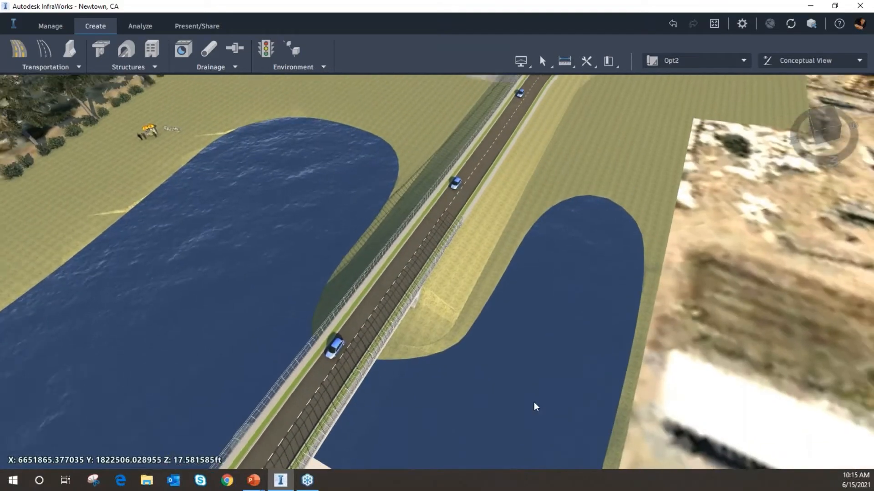
pyautogui.moveTo(563, 159)
pyautogui.mouseDown(button='middle')
pyautogui.moveTo(556, 225)
pyautogui.moveTo(628, 371)
pyautogui.mouseUp(button='middle')
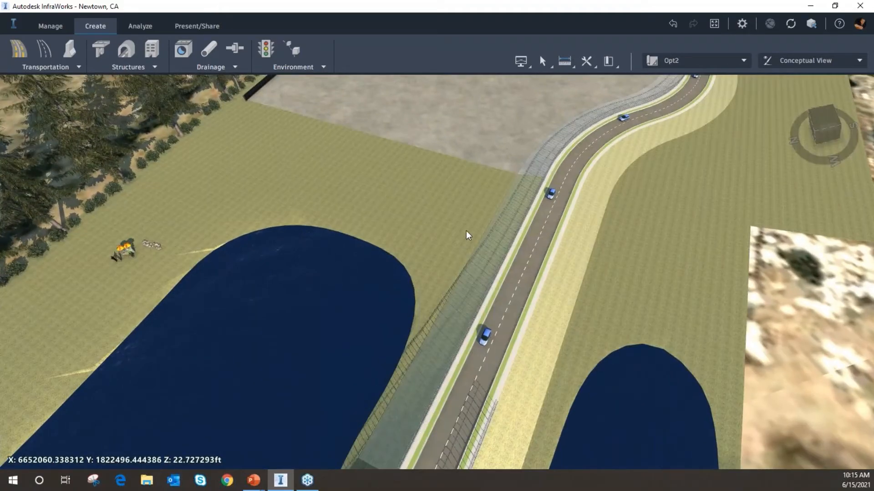
pyautogui.moveTo(468, 234); pyautogui.dragTo(605, 365, button='middle')
pyautogui.scroll(2, 465, 285)
pyautogui.moveTo(507, 210); pyautogui.dragTo(533, 296, button='middle')
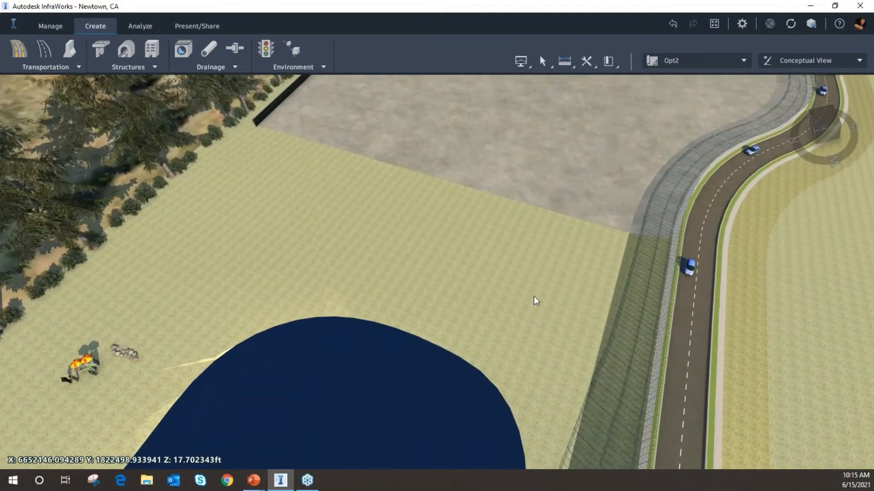
pyautogui.moveTo(533, 296); pyautogui.dragTo(482, 347)
pyautogui.moveTo(539, 334); pyautogui.dragTo(553, 344, button='middle')
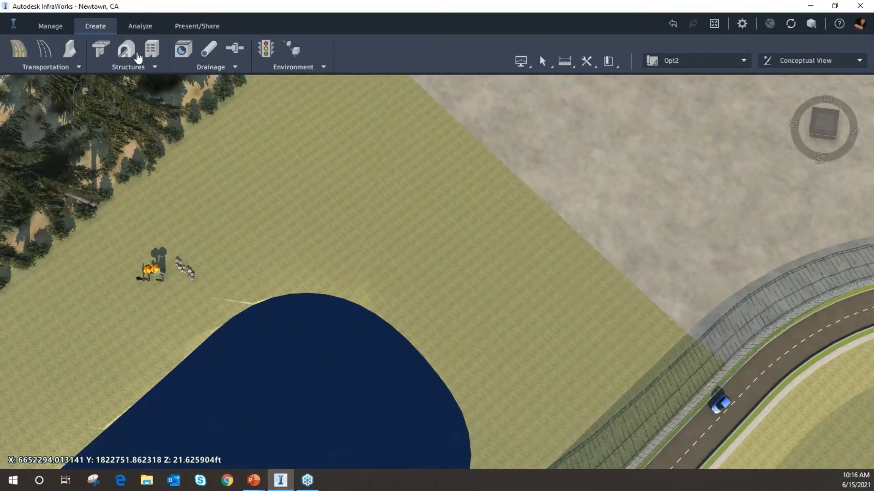
# Open the Style Palette
pyautogui.click(301, 68)
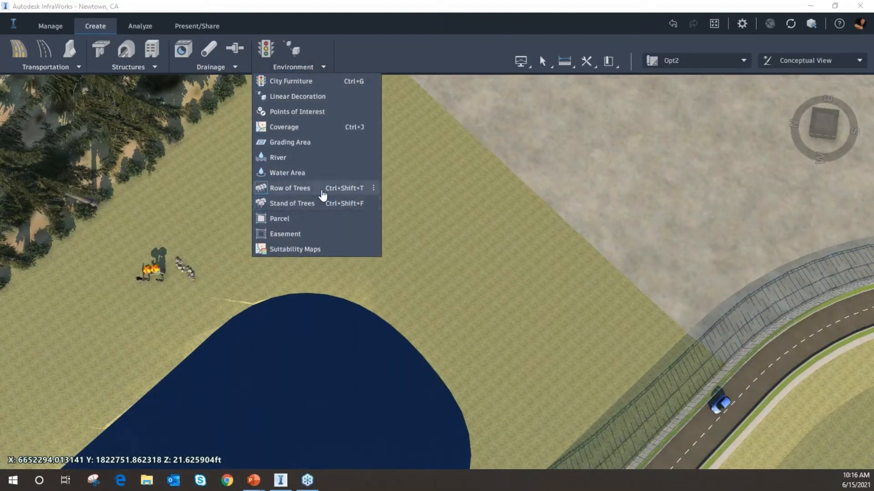
pyautogui.click(363, 48)
pyautogui.click(62, 26)
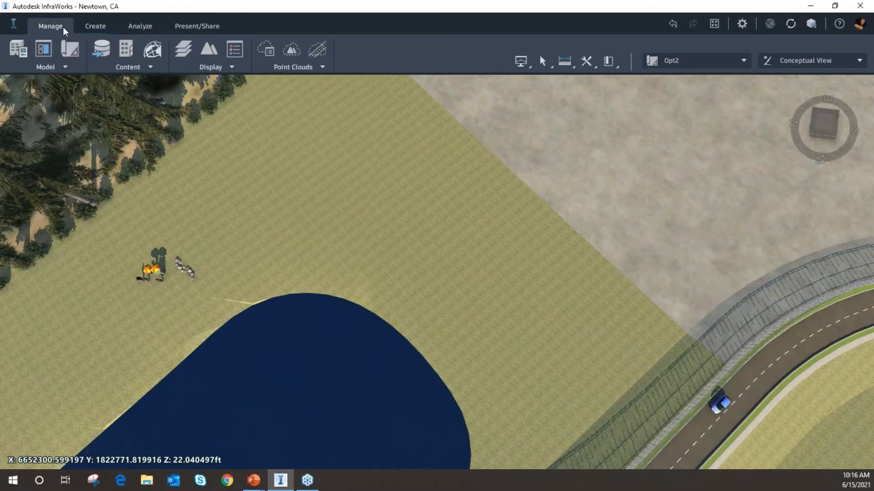
pyautogui.click(125, 55)
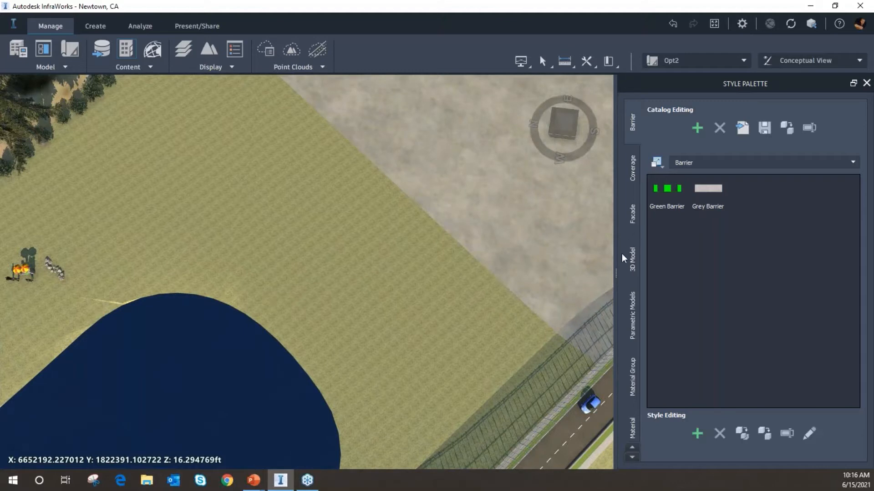
# Open the Vegetation folder of the 3D Model catalog in the Style Palette
pyautogui.scroll(-5, 627, 255)
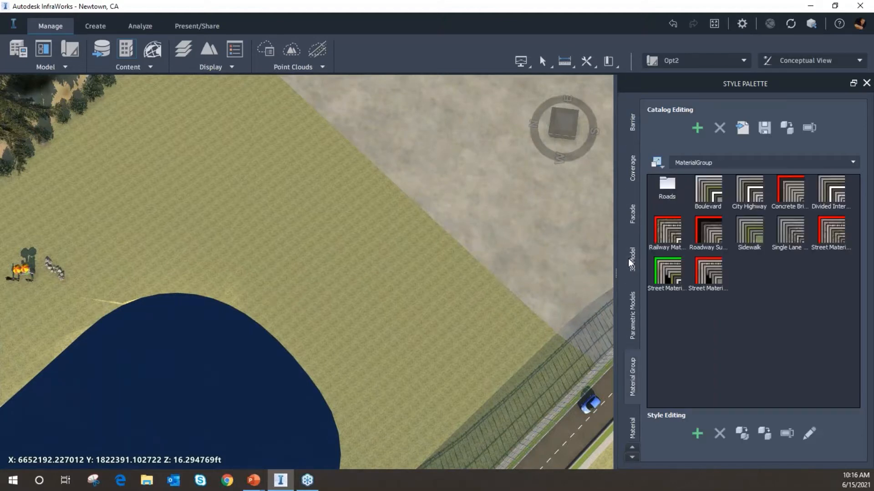
pyautogui.scroll(-5, 628, 264)
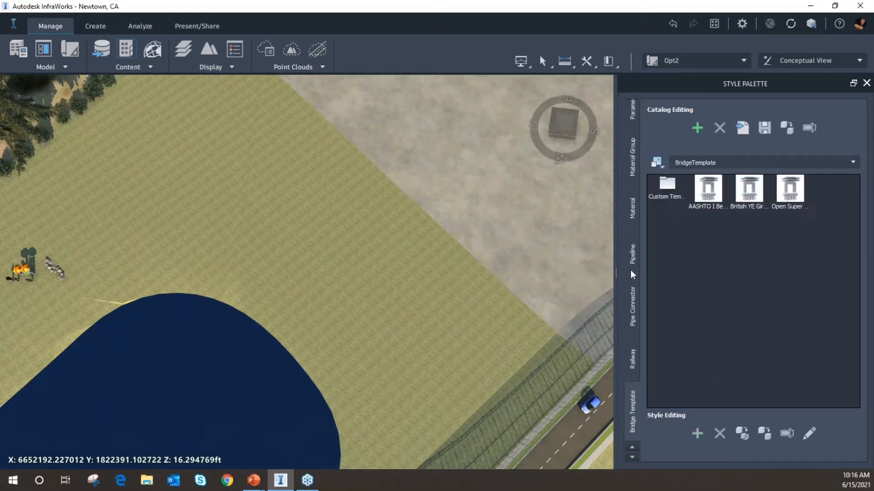
pyautogui.scroll(-5, 632, 274)
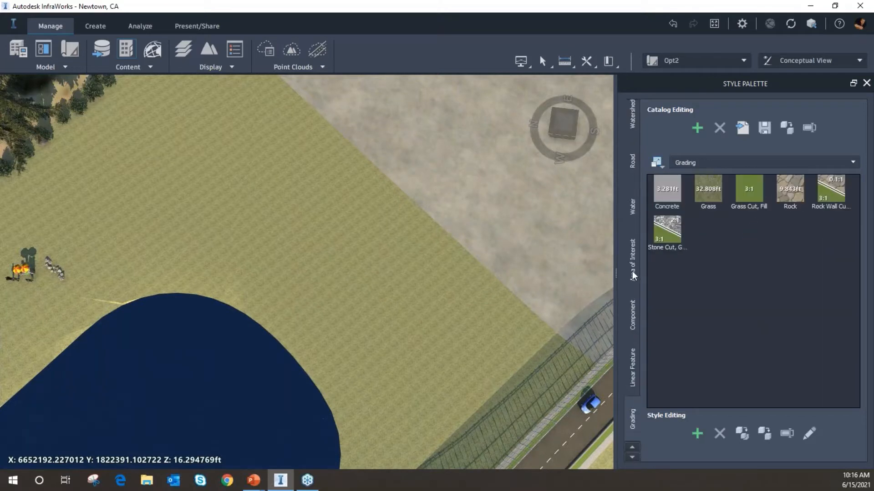
pyautogui.scroll(17, 638, 264)
pyautogui.scroll(-2, 640, 262)
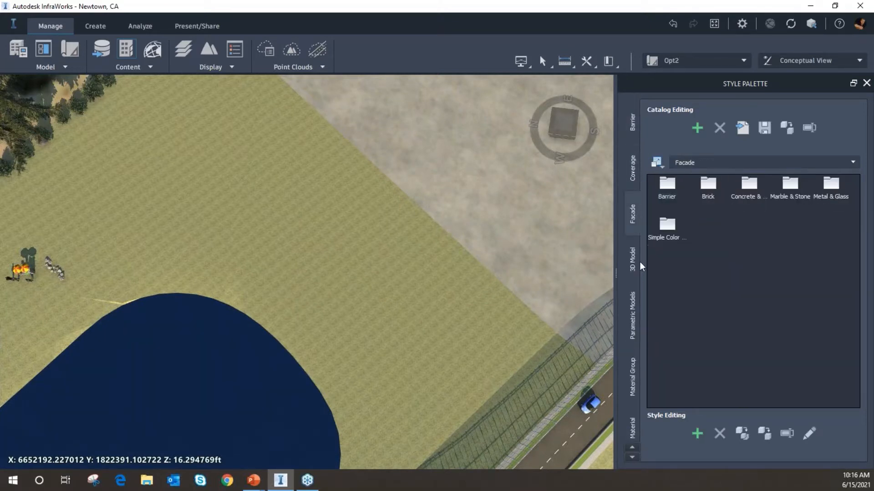
pyautogui.click(633, 250)
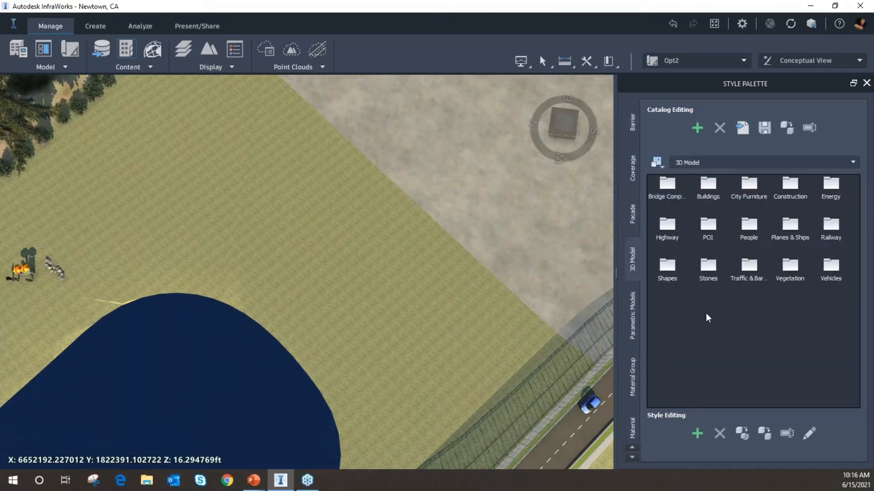
pyautogui.doubleClick(791, 268)
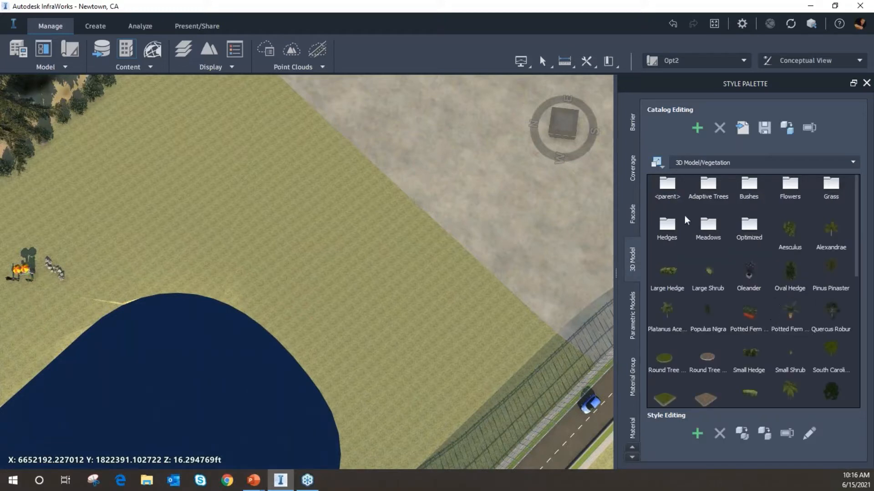
# Enlarge the catalog icons in the Style Palette to a larger size
pyautogui.click(656, 162)
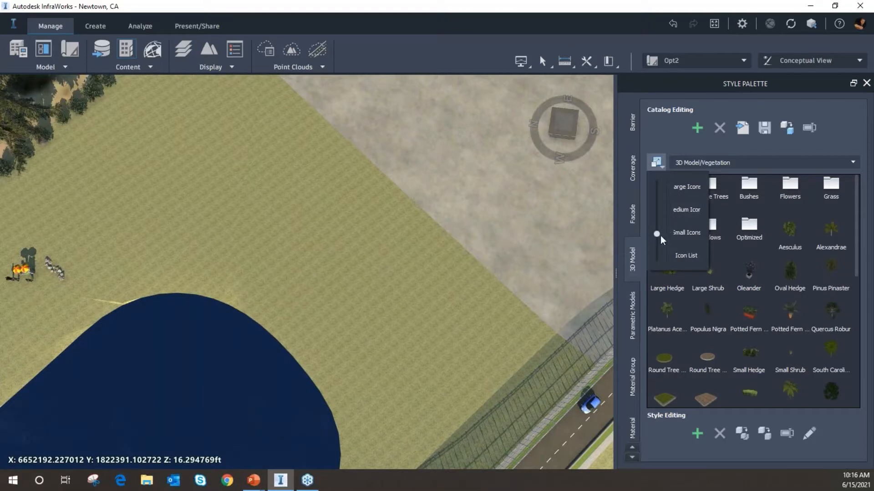
pyautogui.moveTo(660, 236); pyautogui.dragTo(657, 205)
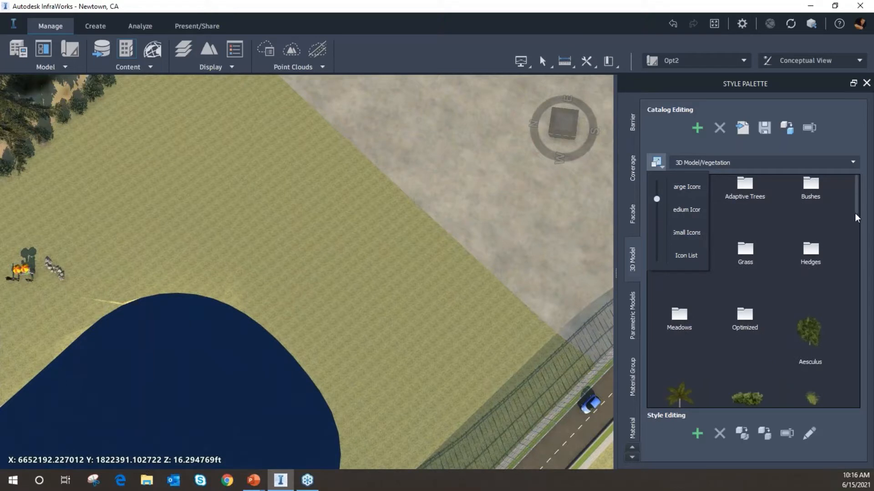
pyautogui.moveTo(856, 203); pyautogui.dragTo(843, 189)
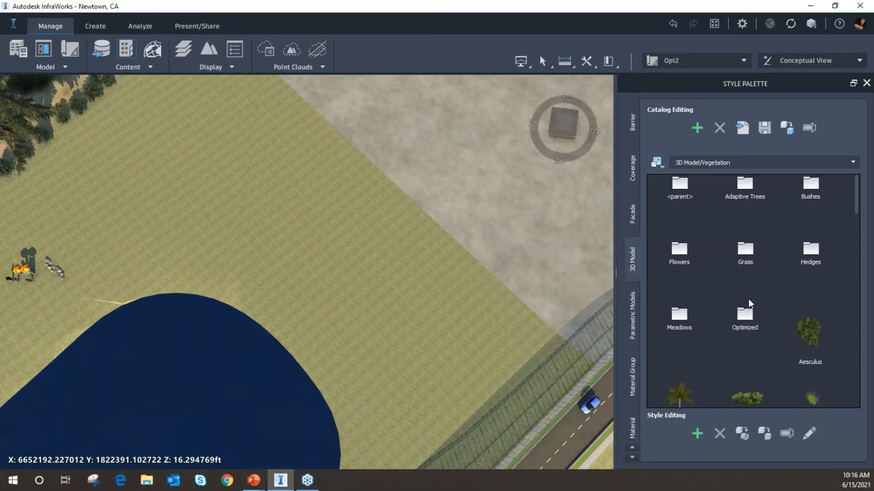
# Browse the vegetation subfolders: flowers, adaptive trees, bushes, grass, hedges, meadows and optimized models
pyautogui.doubleClick(680, 253)
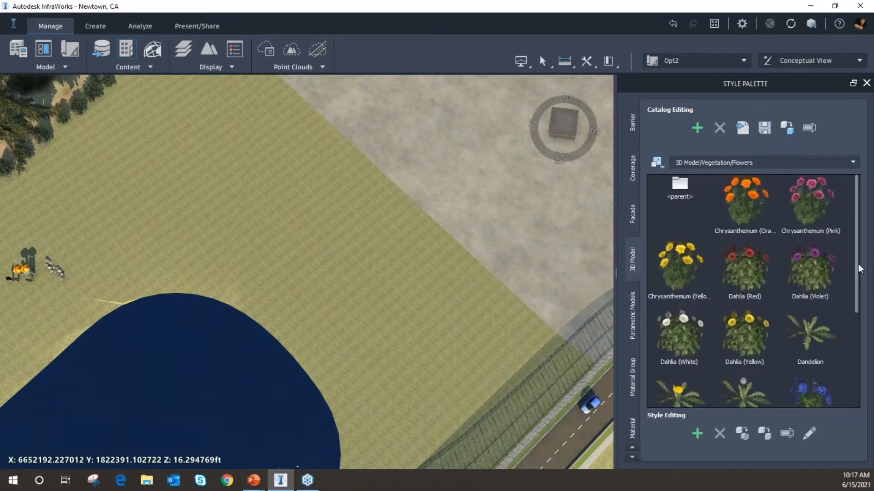
pyautogui.moveTo(860, 269); pyautogui.dragTo(709, 212)
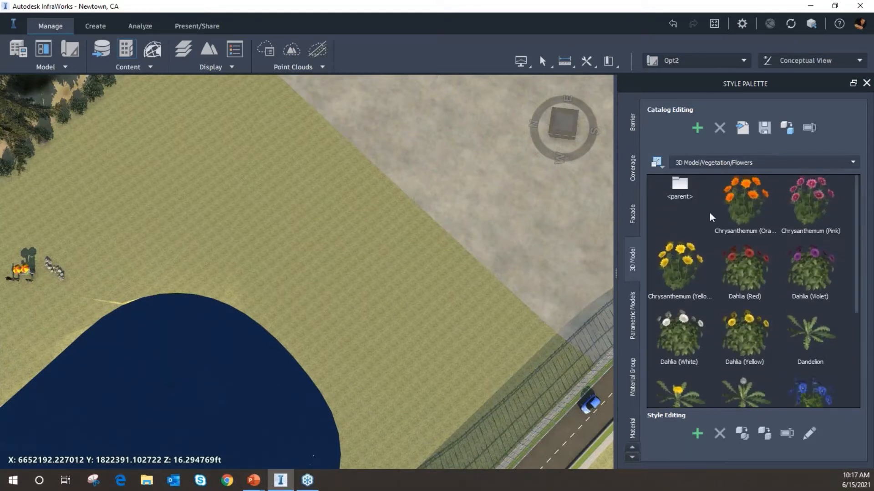
pyautogui.doubleClick(681, 187)
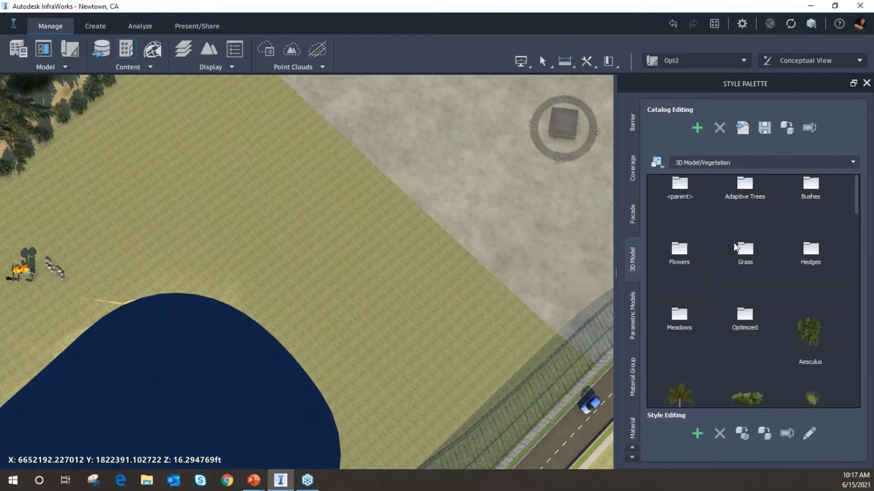
pyautogui.doubleClick(743, 188)
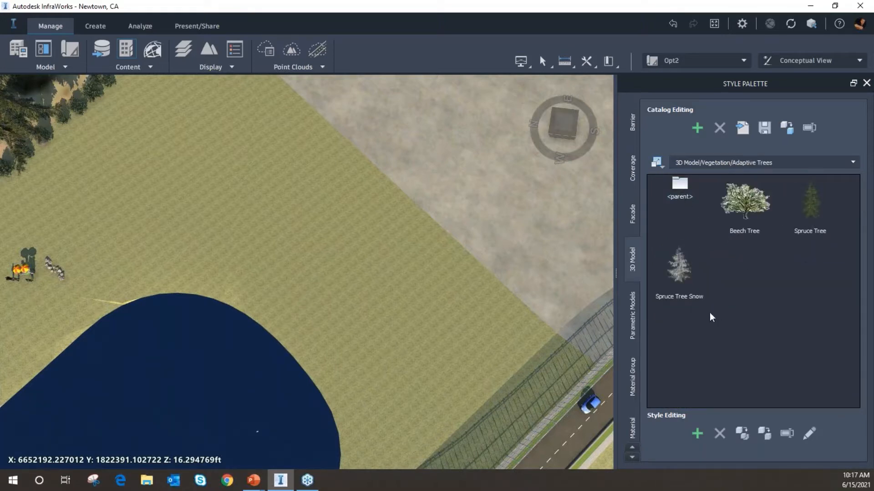
pyautogui.doubleClick(680, 187)
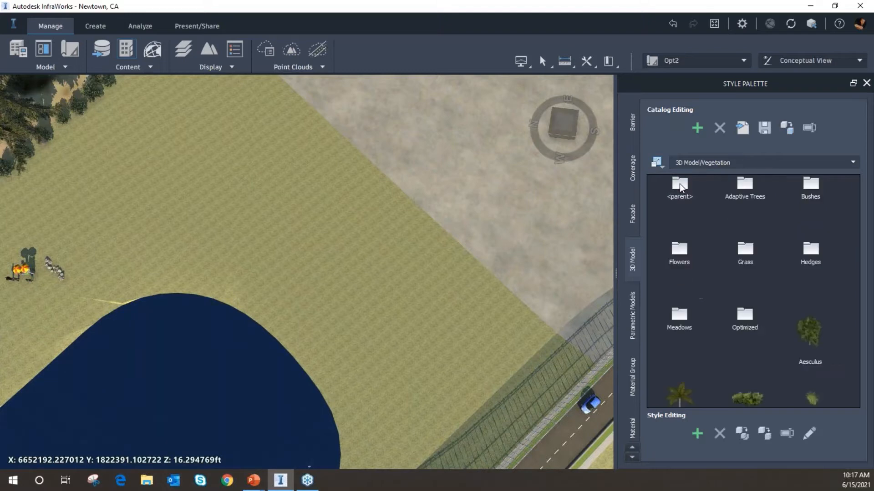
pyautogui.doubleClick(809, 187)
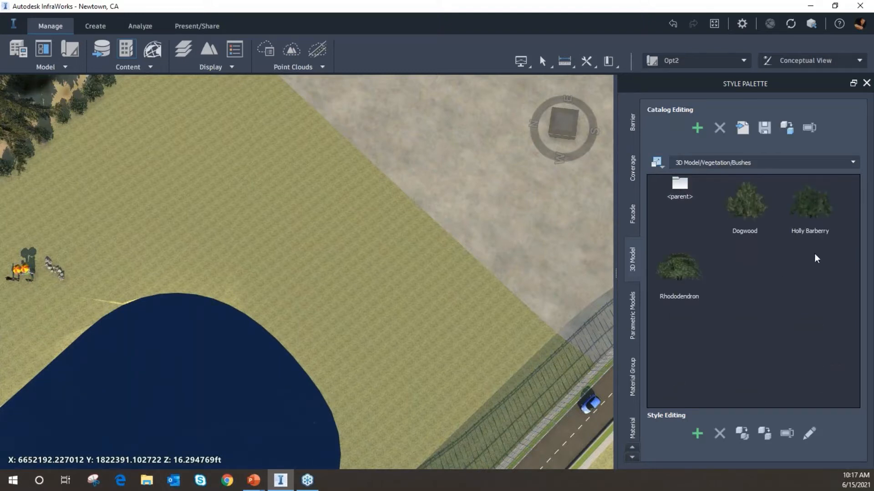
pyautogui.doubleClick(680, 187)
pyautogui.doubleClick(745, 252)
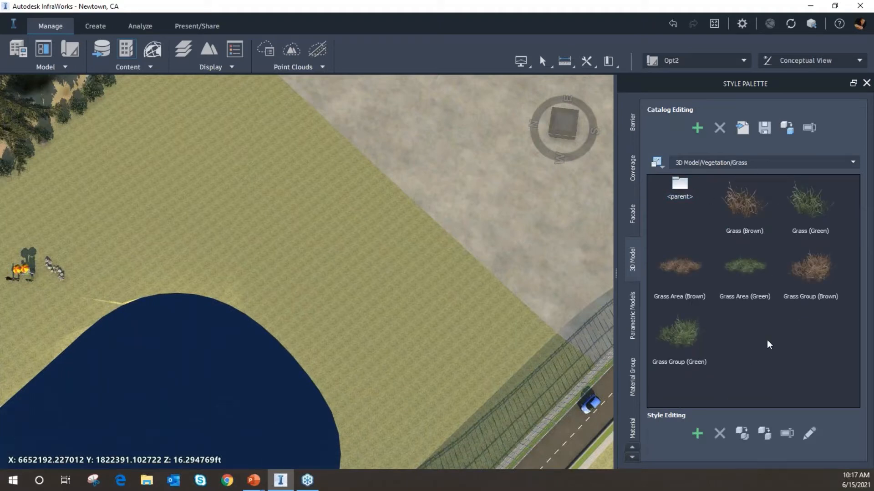
pyautogui.doubleClick(682, 185)
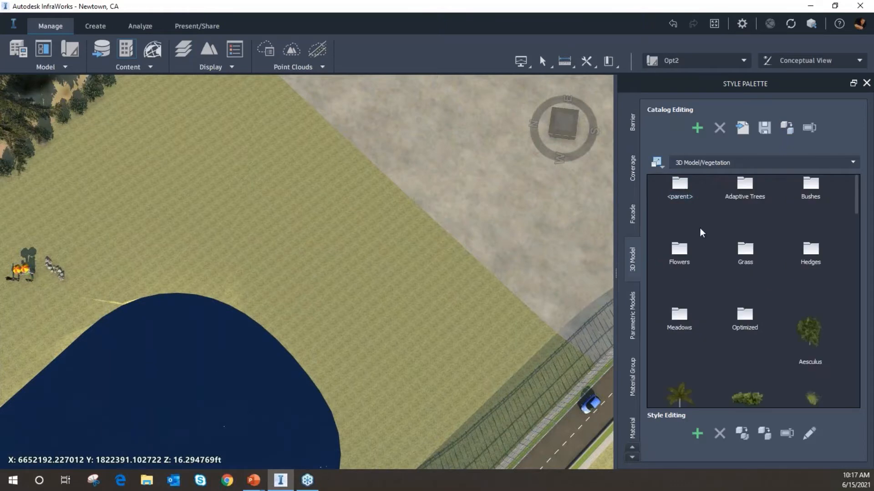
pyautogui.doubleClick(810, 248)
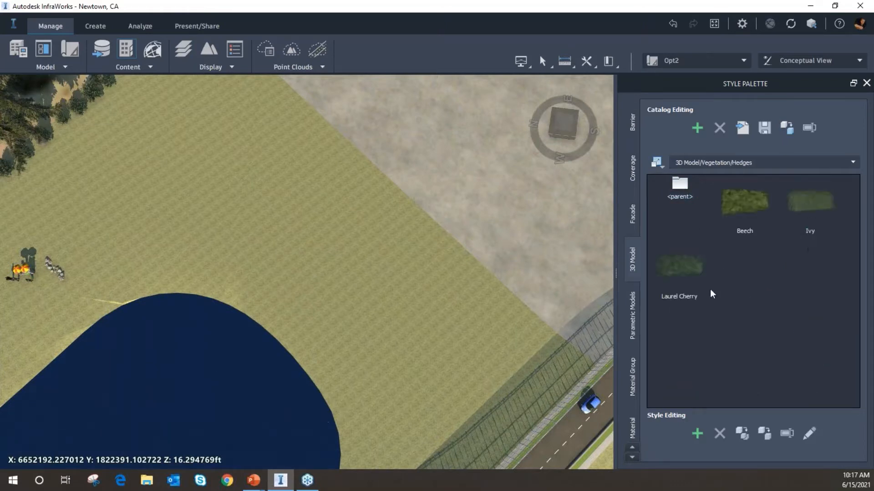
pyautogui.doubleClick(679, 184)
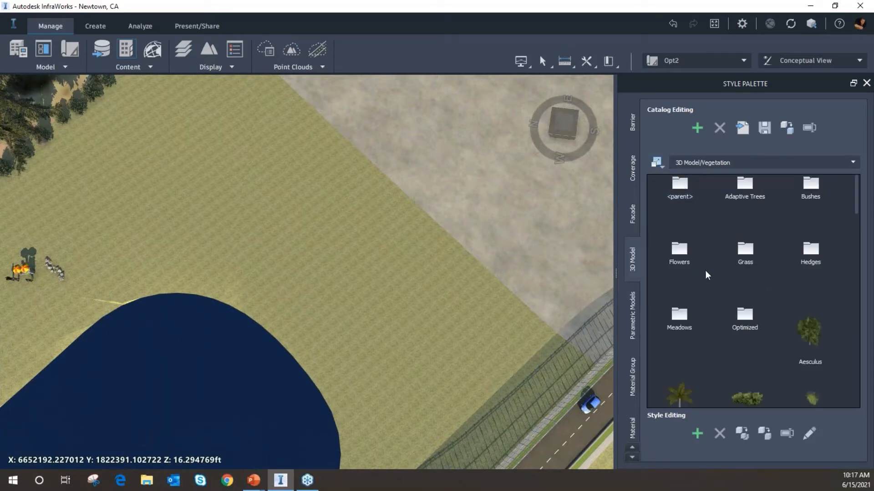
pyautogui.doubleClick(684, 315)
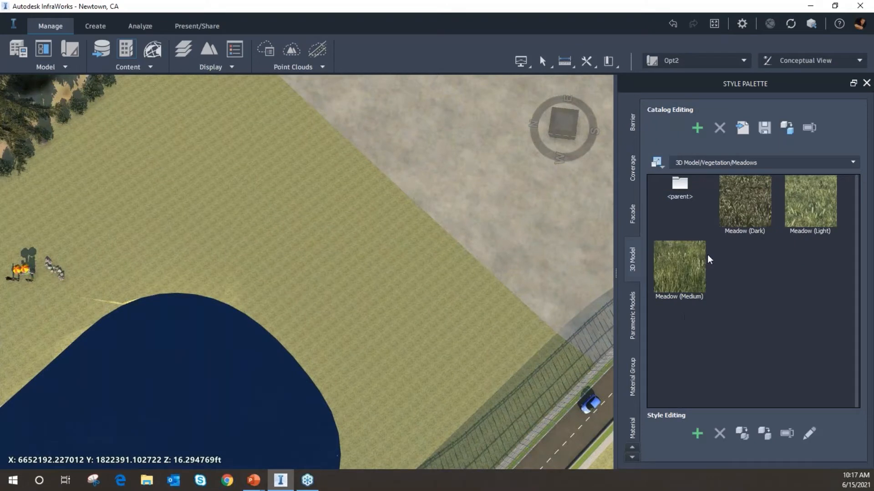
pyautogui.doubleClick(679, 188)
pyautogui.doubleClick(746, 315)
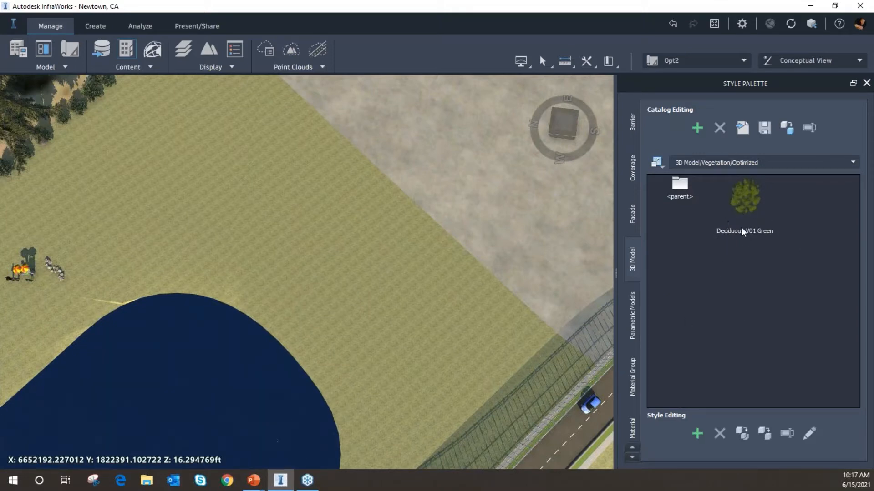
pyautogui.doubleClick(681, 186)
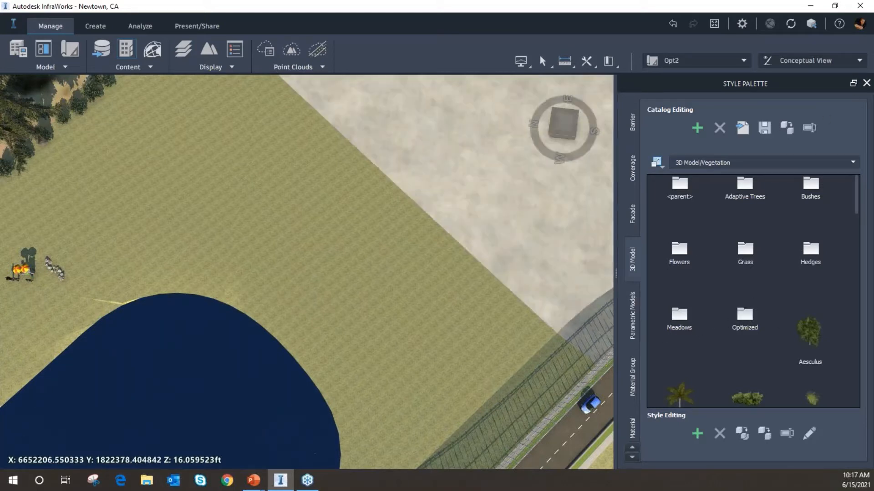
# Start creating a vegetation area, searching the draw styles for mead and choosing Meadow (Medium)
pyautogui.moveTo(616, 279)
pyautogui.mouseDown()
pyautogui.moveTo(644, 276)
pyautogui.moveTo(623, 277)
pyautogui.mouseUp()
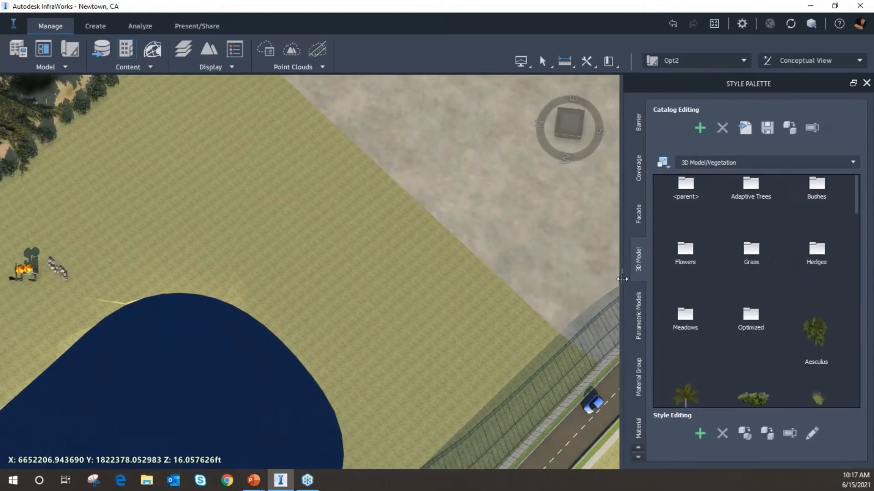
pyautogui.doubleClick(685, 314)
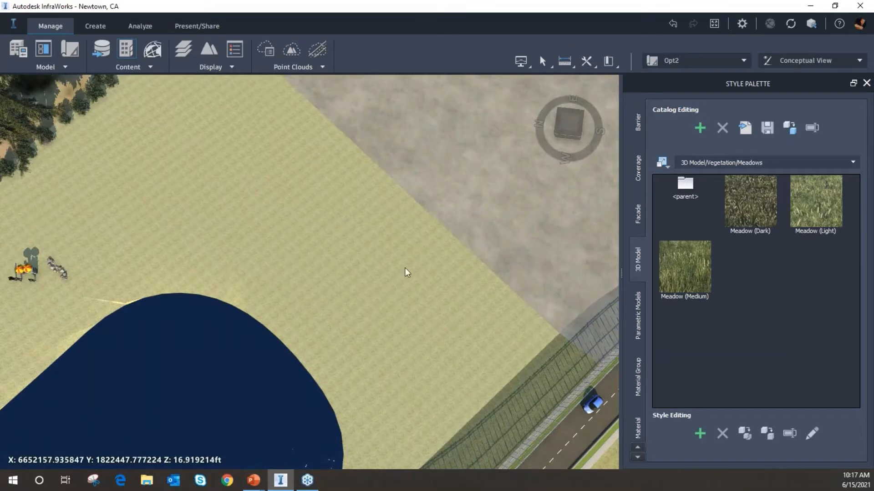
pyautogui.click(104, 28)
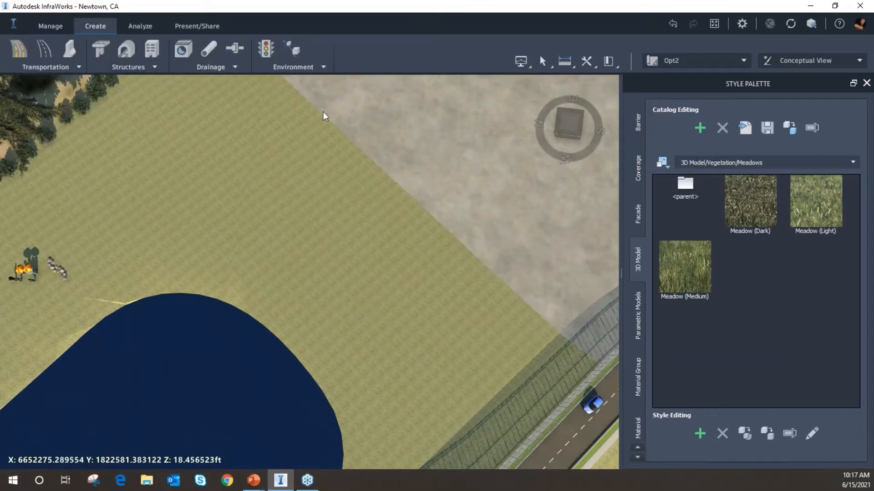
pyautogui.click(299, 71)
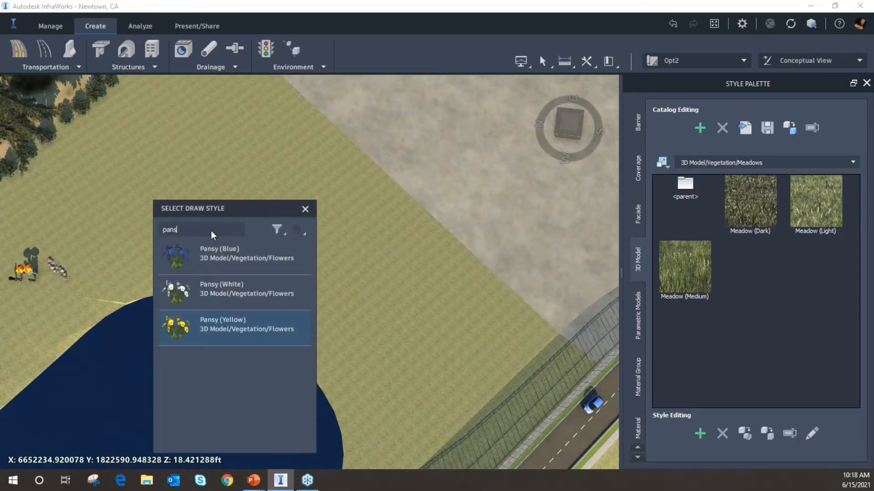
pyautogui.press('BackSpace')
pyautogui.press('BackSpace')
pyautogui.press('BackSpace')
pyautogui.press('BackSpace')
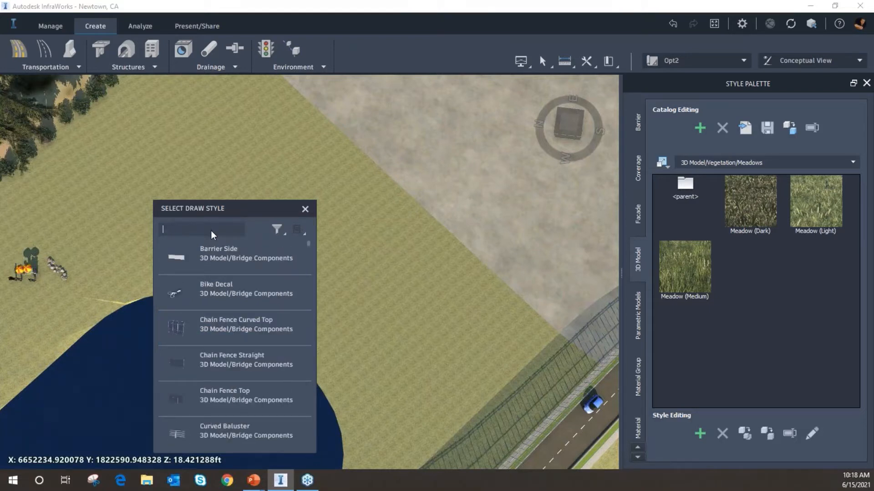
pyautogui.write('mead')
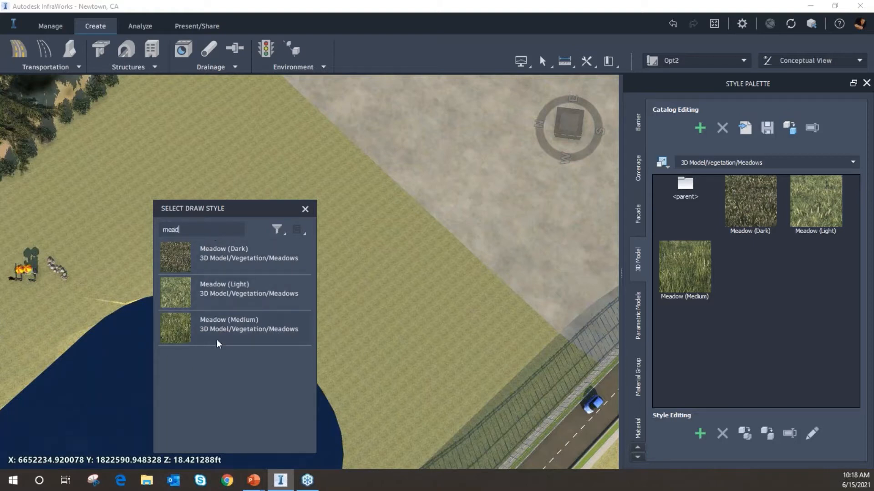
pyautogui.click(267, 318)
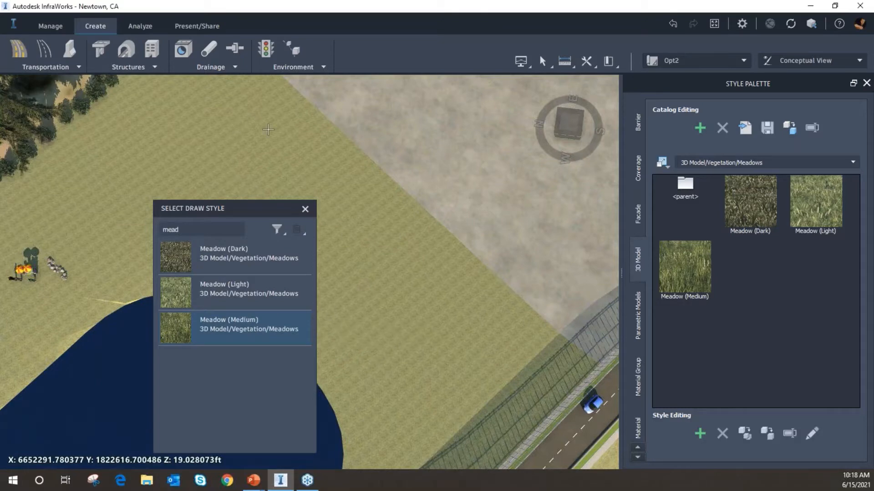
# Draw a Meadow (Medium) vegetation area of about 27,650 sq ft on the grass between the trees and the pond
pyautogui.moveTo(370, 134)
pyautogui.mouseDown(button='middle')
pyautogui.moveTo(489, 161)
pyautogui.moveTo(535, 194)
pyautogui.mouseUp(button='middle')
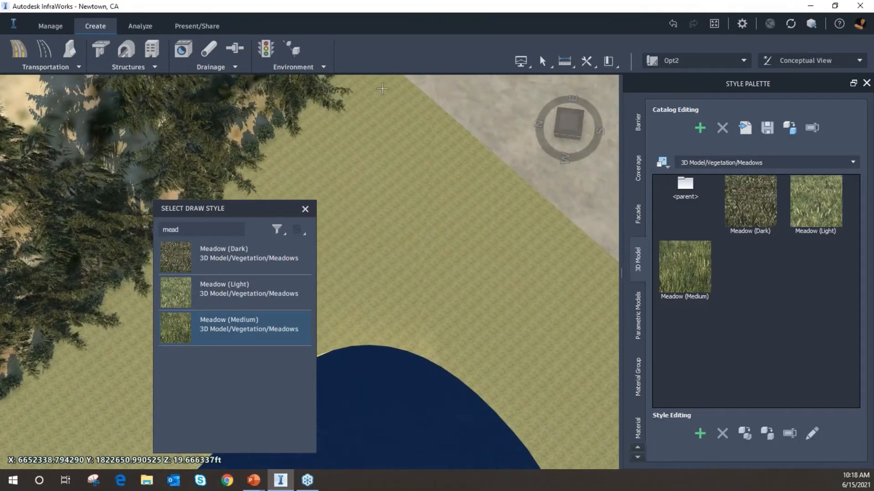
pyautogui.click(382, 89)
pyautogui.click(222, 249)
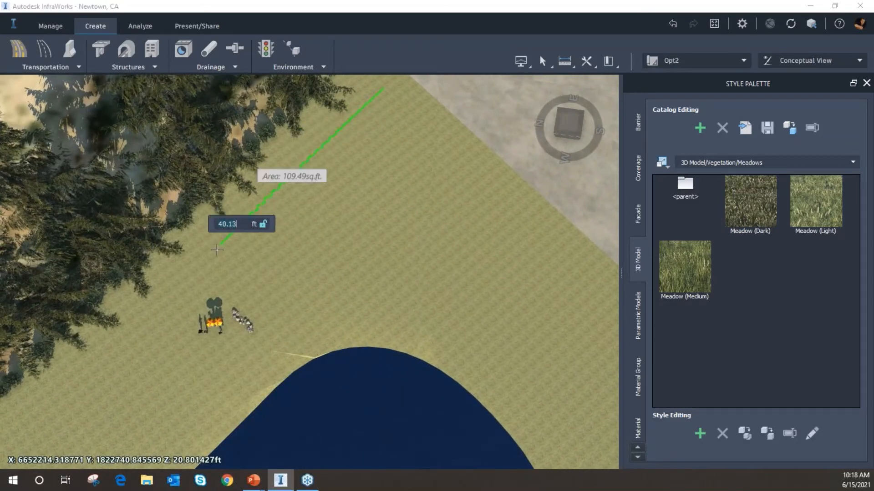
pyautogui.click(298, 346)
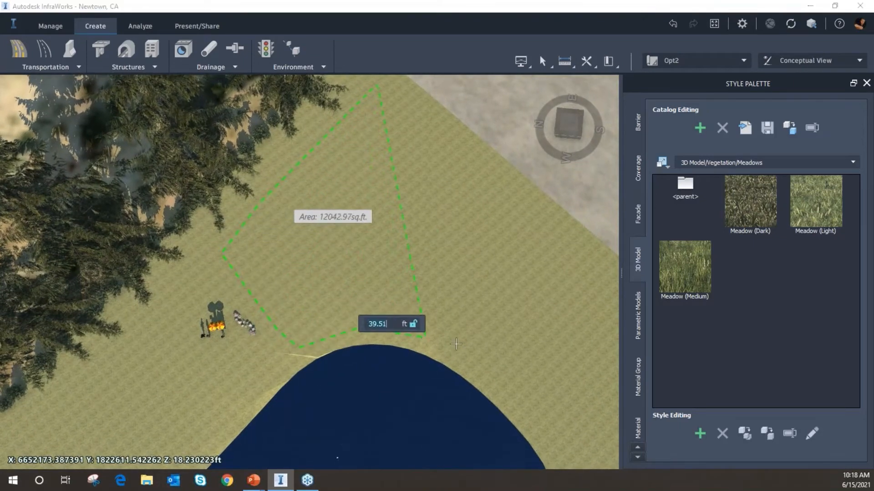
pyautogui.click(486, 385)
pyautogui.click(506, 398)
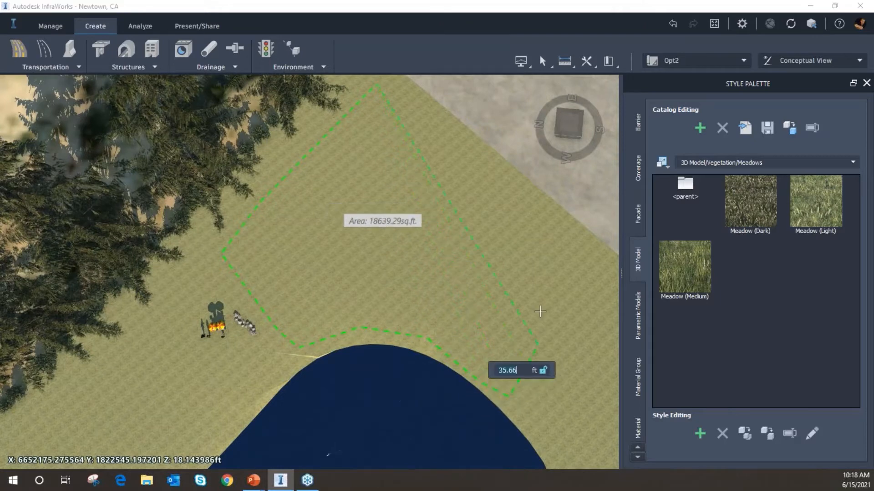
pyautogui.moveTo(523, 327); pyautogui.dragTo(430, 345, button='middle')
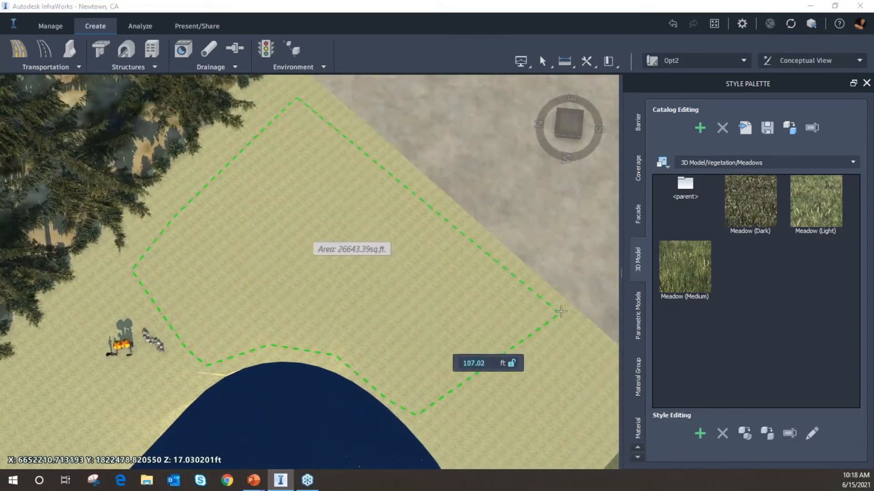
pyautogui.click(560, 312)
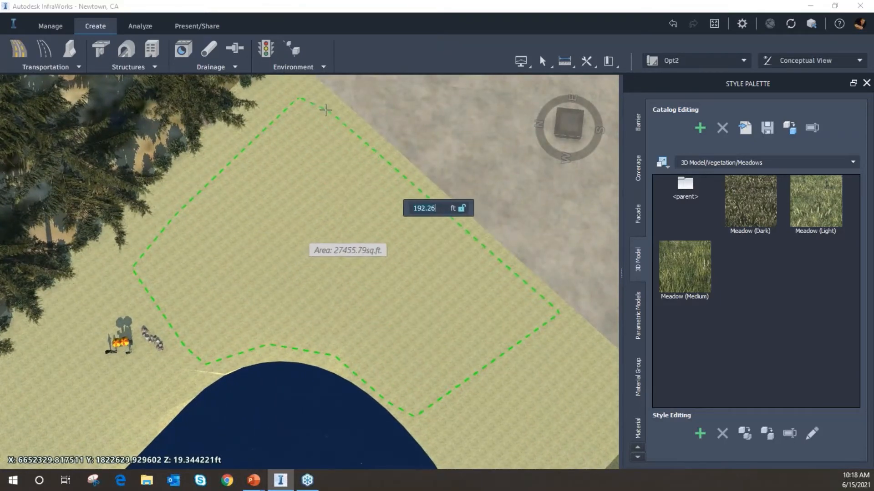
pyautogui.moveTo(315, 98); pyautogui.dragTo(312, 106, button='middle')
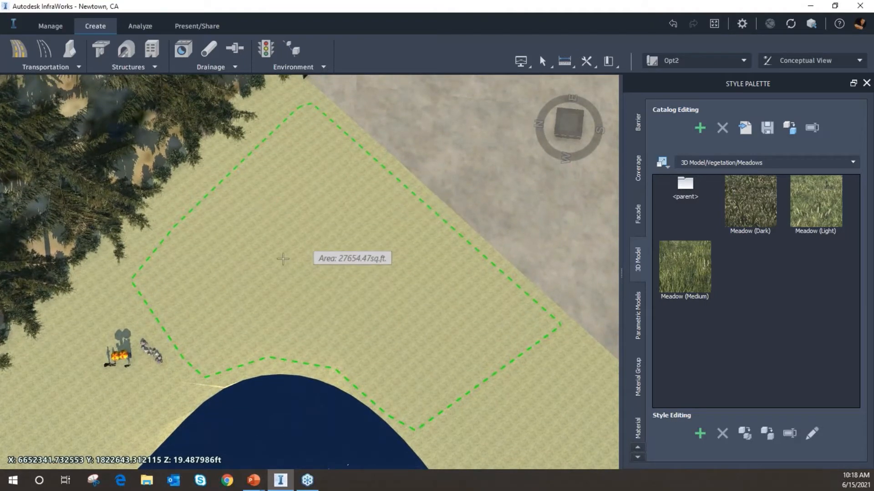
pyautogui.doubleClick(417, 293)
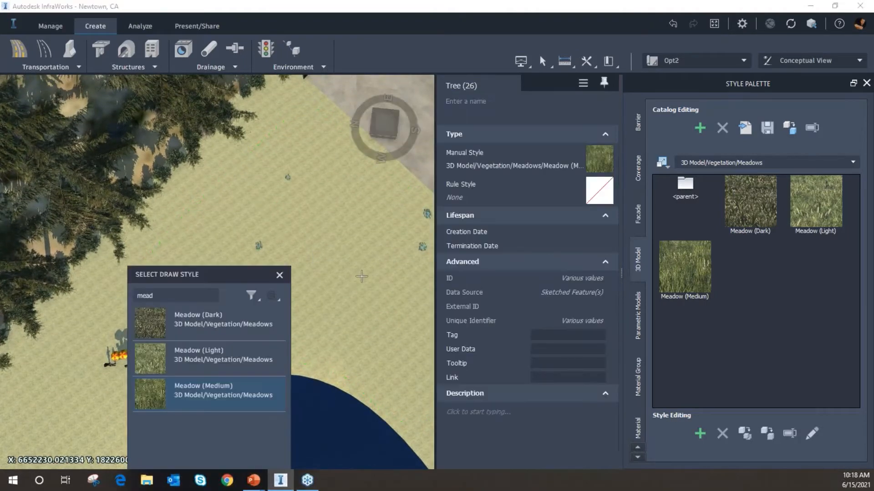
pyautogui.press('Escape')
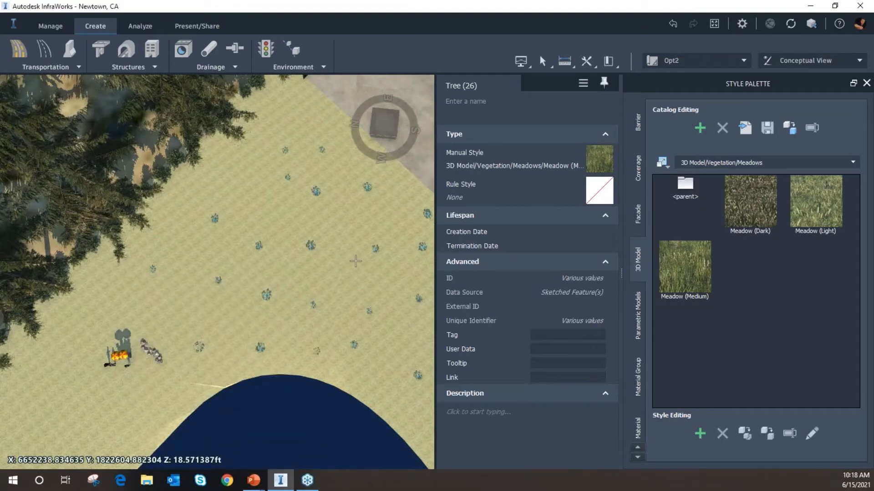
# Select the meadow area and increase its plant density with the density slider
pyautogui.moveTo(326, 261); pyautogui.dragTo(258, 233, button='middle')
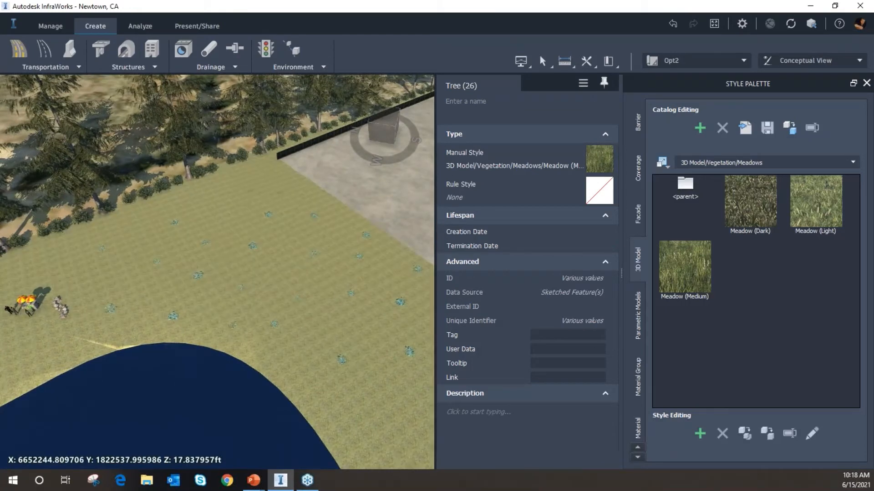
pyautogui.moveTo(629, 234); pyautogui.dragTo(687, 233)
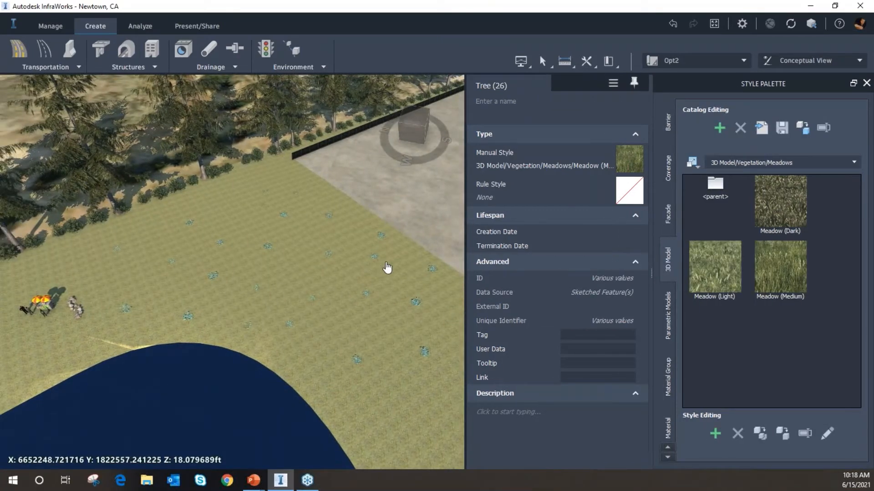
pyautogui.click(312, 274)
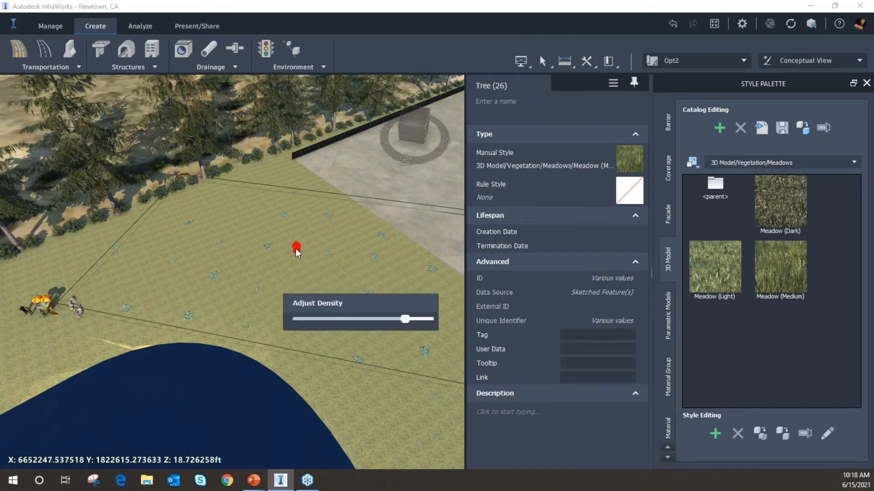
pyautogui.moveTo(296, 248); pyautogui.dragTo(293, 230)
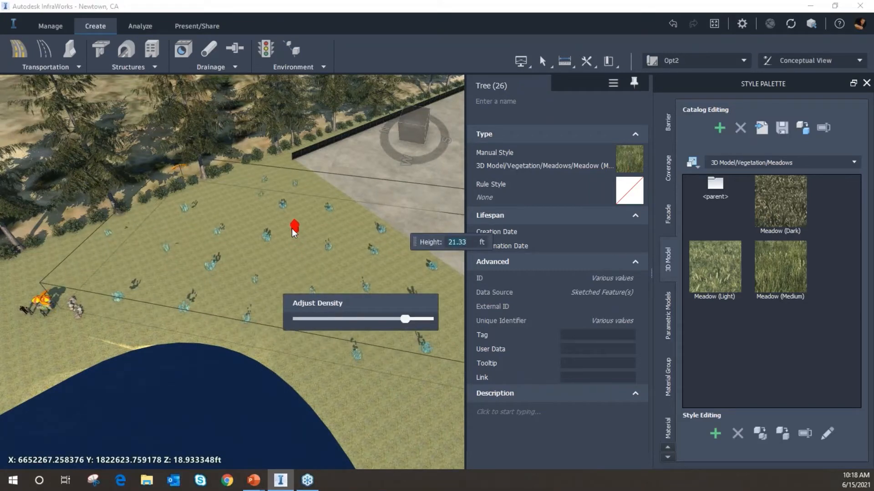
pyautogui.click(363, 315)
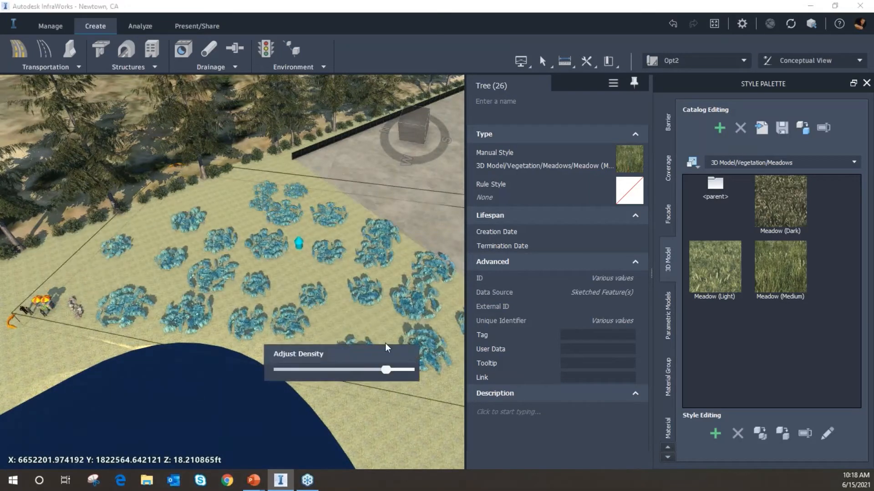
pyautogui.moveTo(411, 423); pyautogui.dragTo(433, 423)
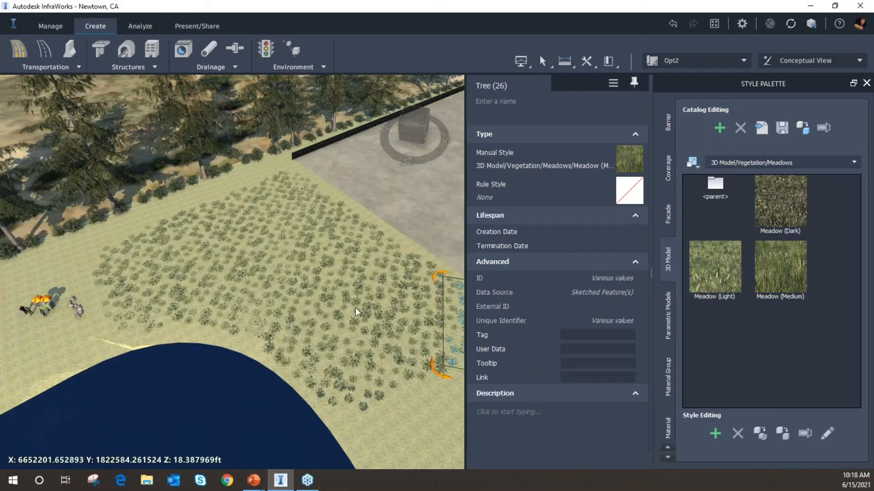
# Select the meadow area again up close and raise its density to the maximum
pyautogui.scroll(2, 332, 302)
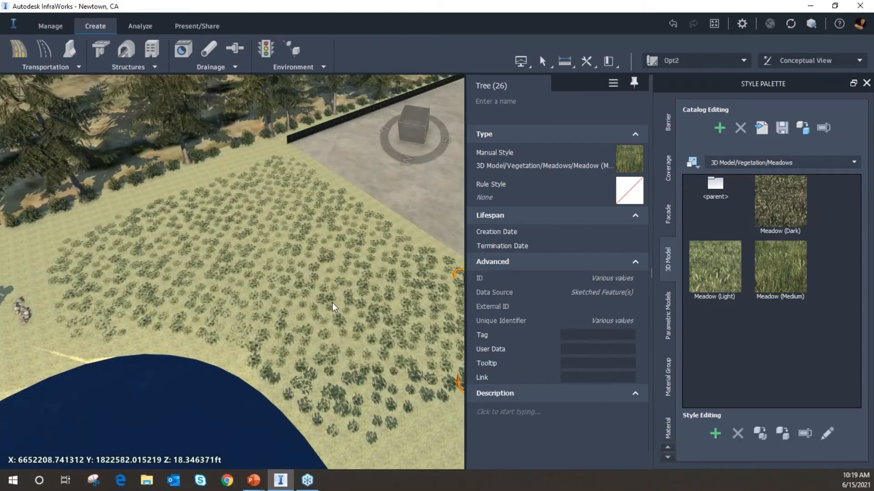
pyautogui.press('Escape')
pyautogui.scroll(5, 343, 316)
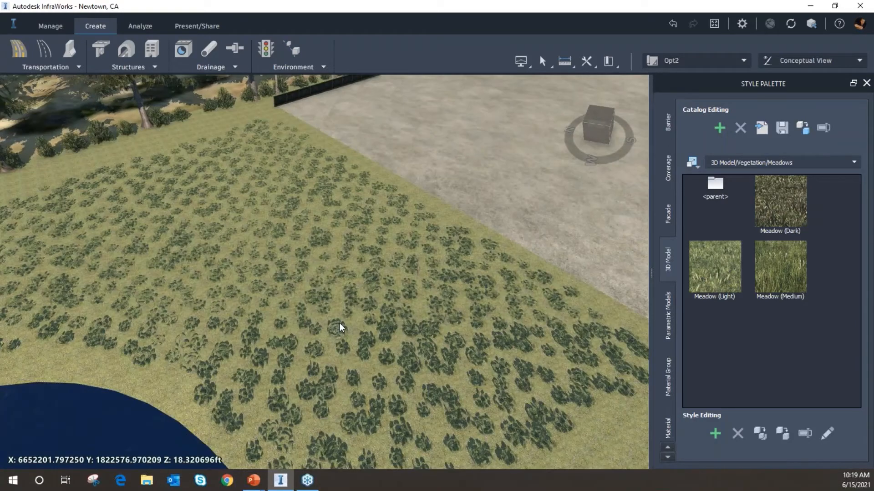
pyautogui.scroll(6, 331, 326)
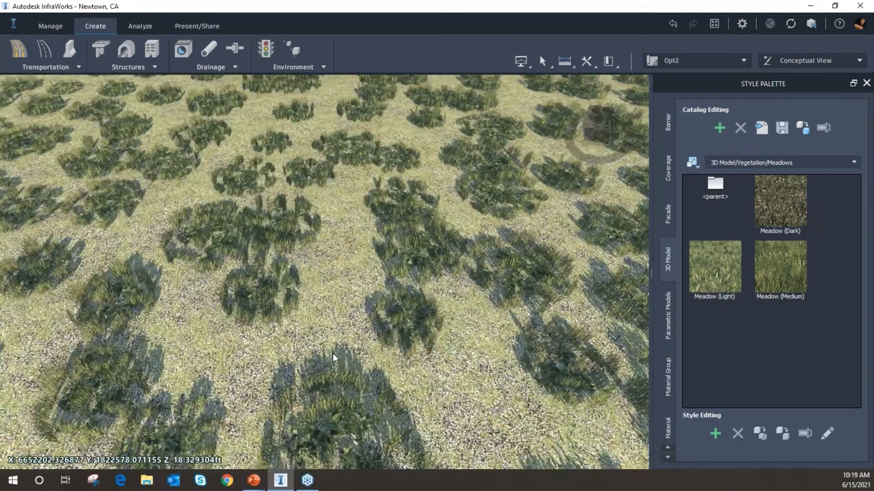
pyautogui.moveTo(332, 354); pyautogui.dragTo(286, 323, button='middle')
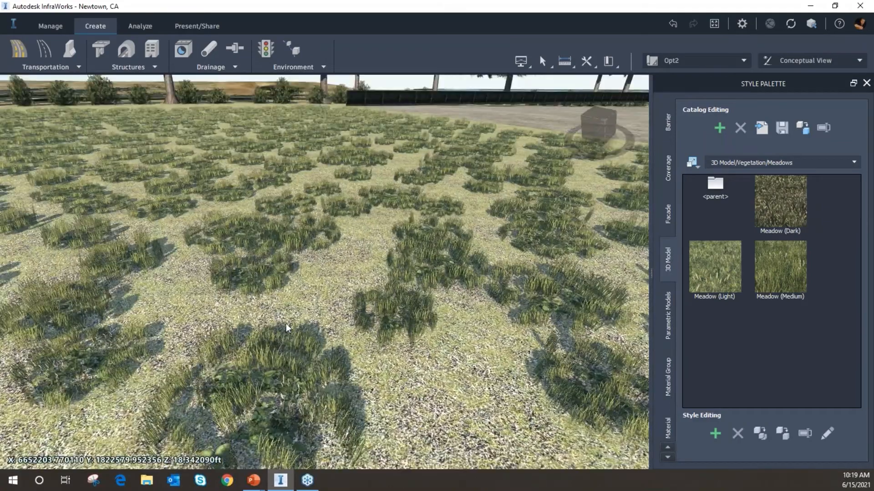
pyautogui.click(297, 337)
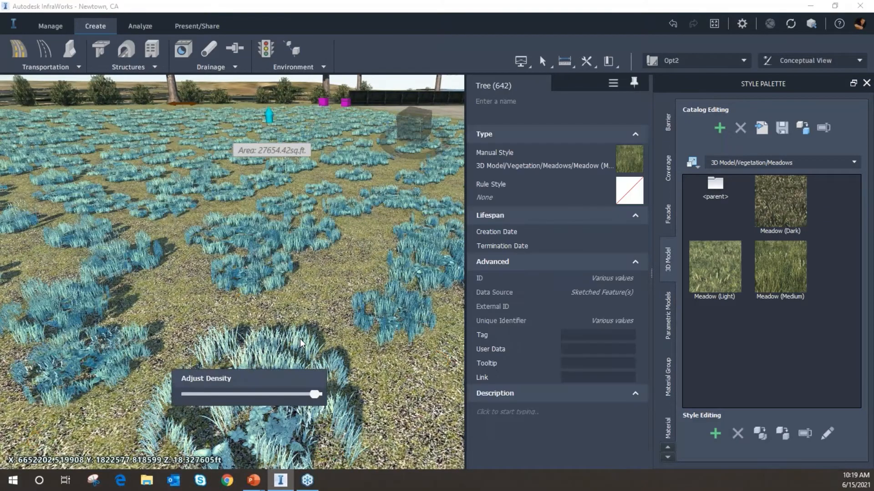
pyautogui.moveTo(314, 395); pyautogui.dragTo(326, 398)
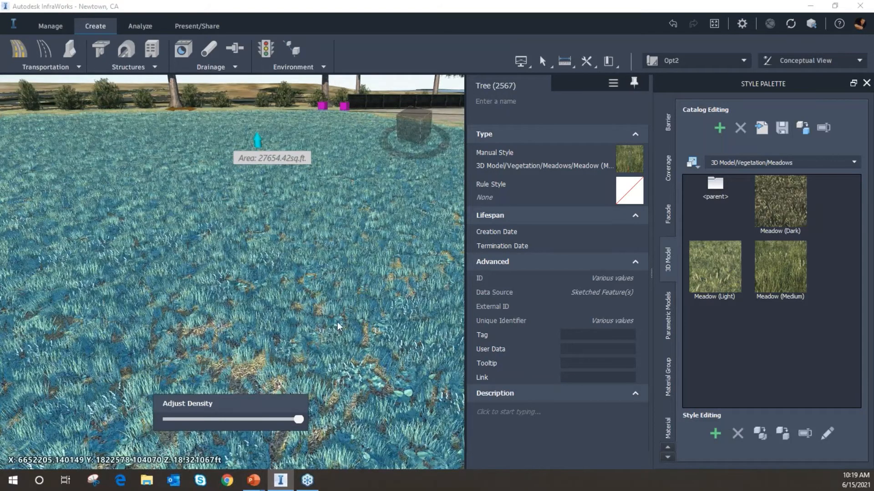
pyautogui.click(382, 81)
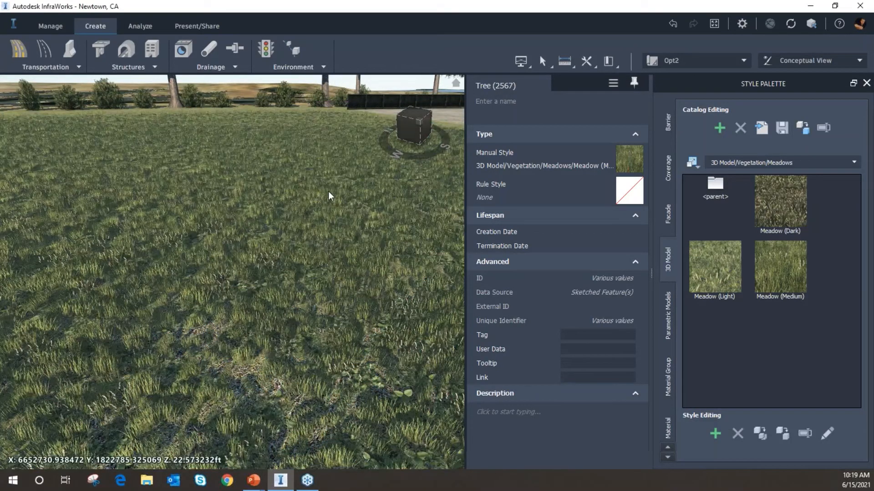
# Browse the Flowers folder of the vegetation catalog in the Style Palette
pyautogui.moveTo(350, 368); pyautogui.dragTo(341, 336)
pyautogui.scroll(-6, 341, 360)
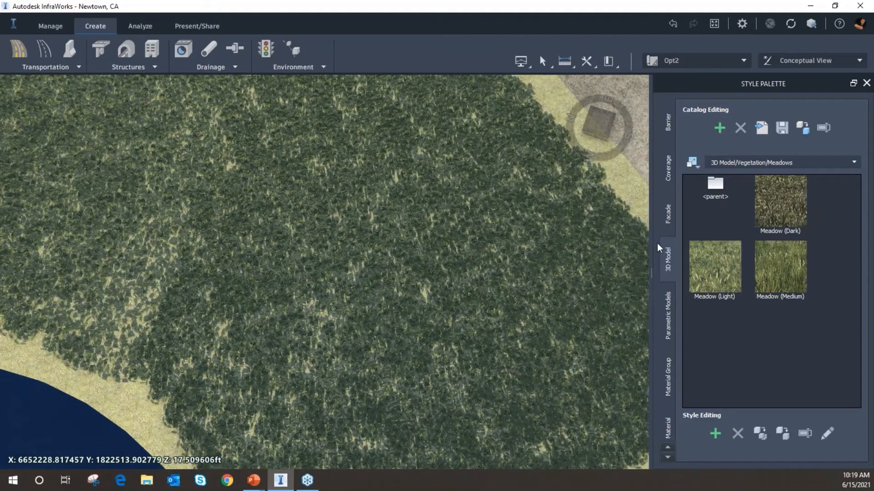
pyautogui.doubleClick(715, 184)
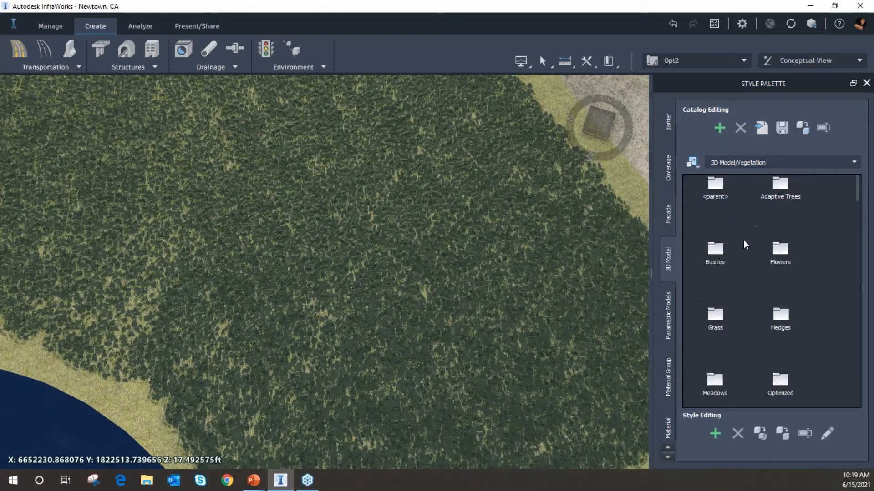
pyautogui.doubleClick(783, 257)
pyautogui.scroll(-3, 828, 323)
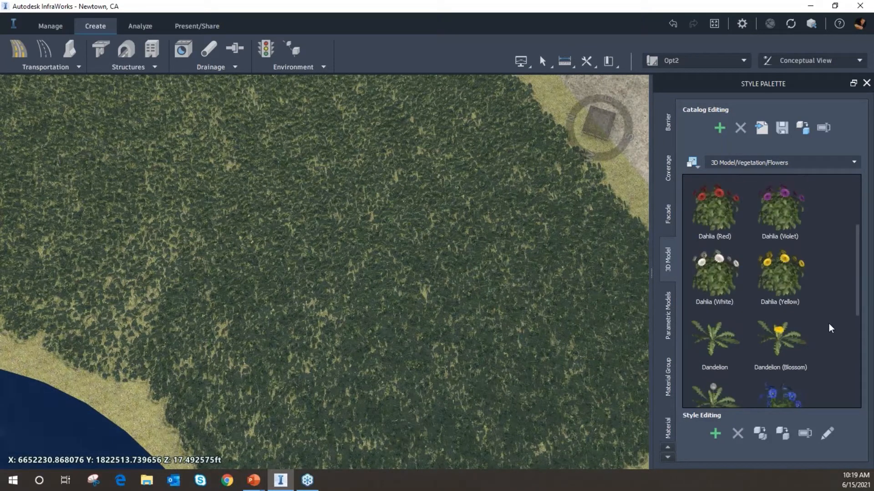
pyautogui.scroll(-3, 828, 323)
pyautogui.scroll(-2, 828, 323)
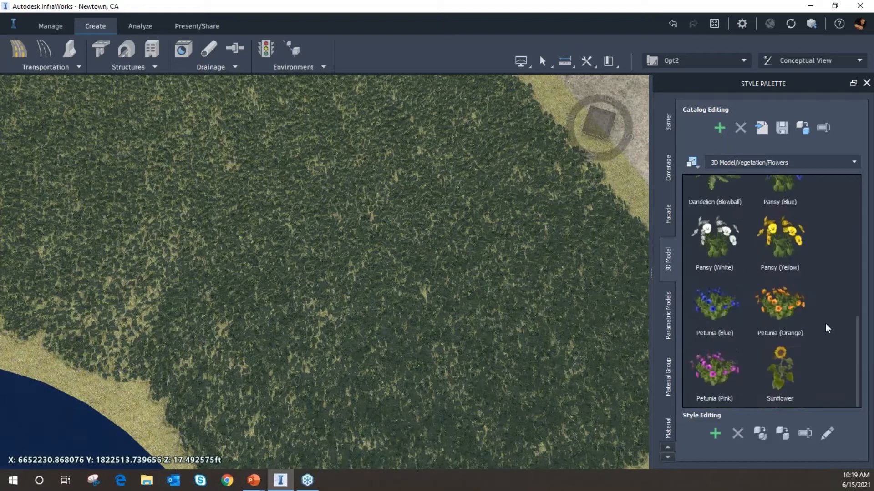
pyautogui.scroll(5, 825, 325)
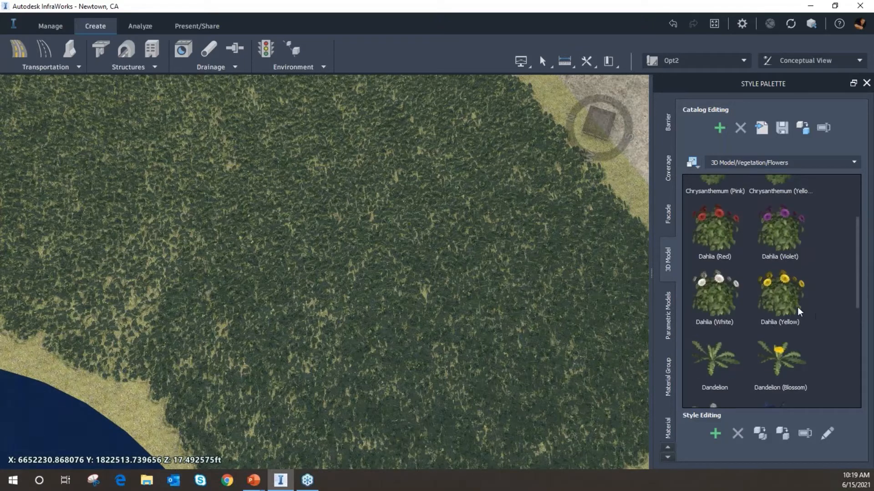
pyautogui.scroll(2, 784, 317)
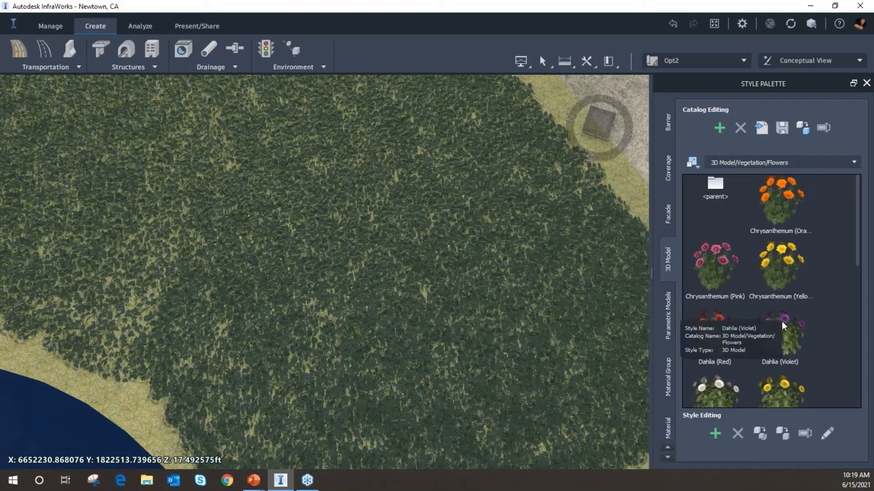
pyautogui.scroll(-2, 723, 327)
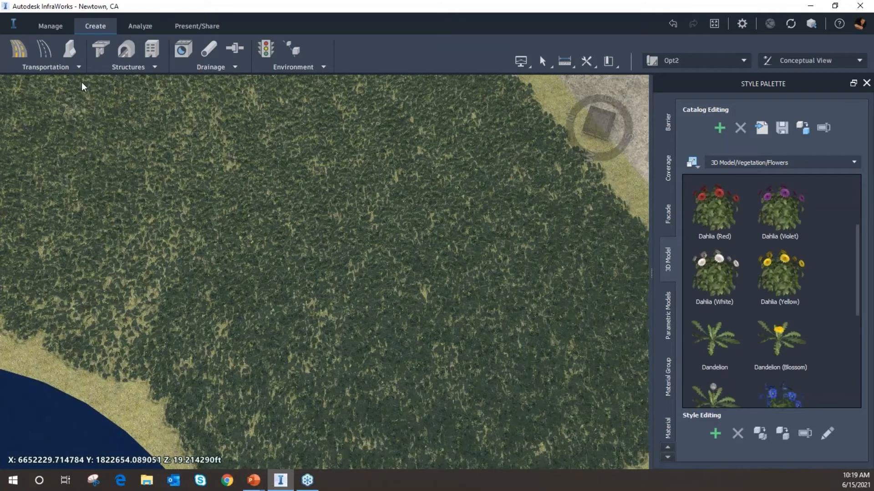
# Start another stand of trees, searching the draw styles for dand and choosing Dandelion (Blossom)
pyautogui.click(292, 71)
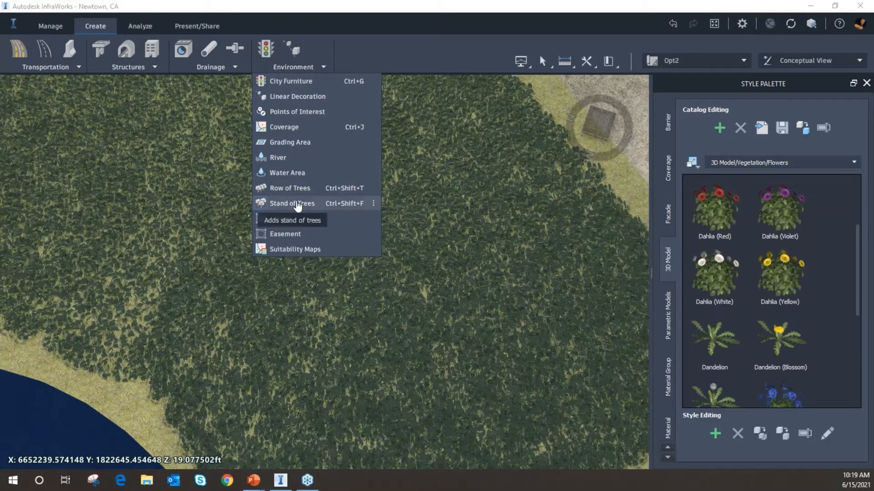
pyautogui.click(335, 206)
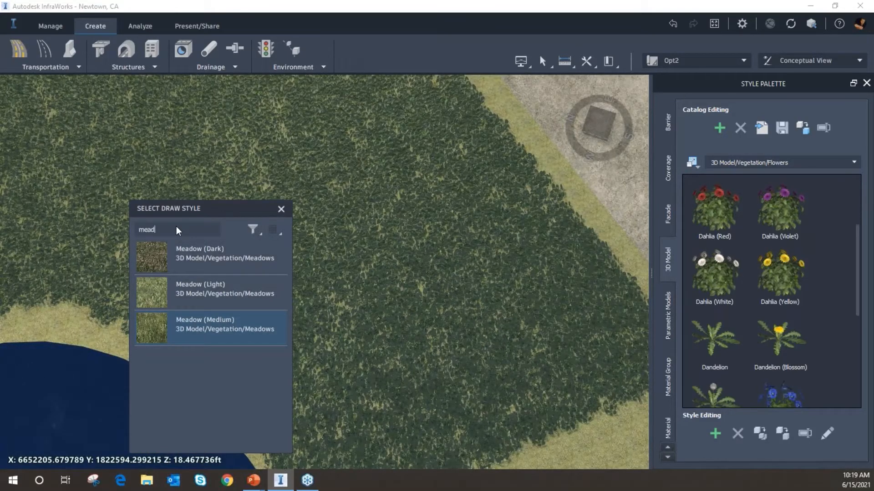
pyautogui.press('BackSpace')
pyautogui.press('BackSpace')
pyautogui.press('BackSpace')
pyautogui.press('BackSpace')
pyautogui.write('d')
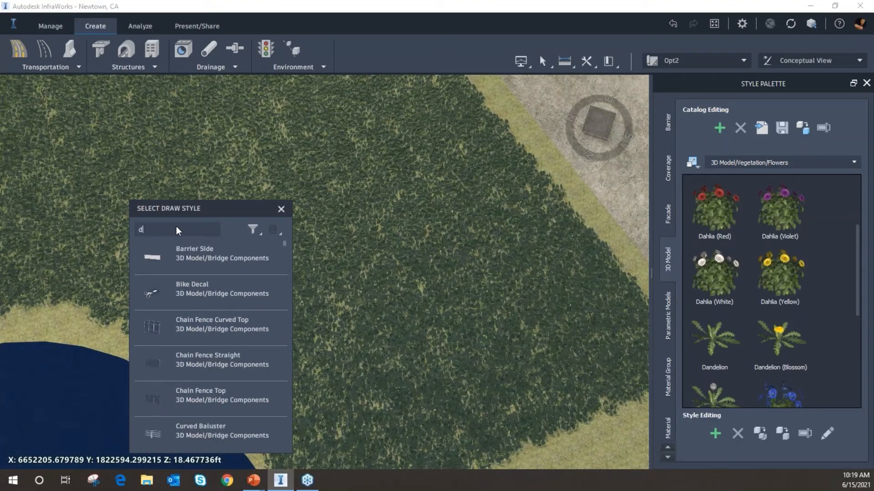
pyautogui.write('and')
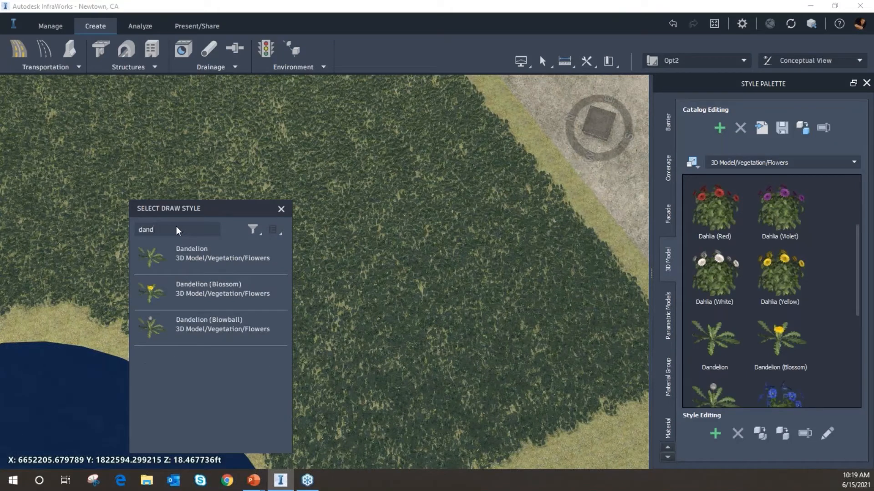
pyautogui.click(191, 291)
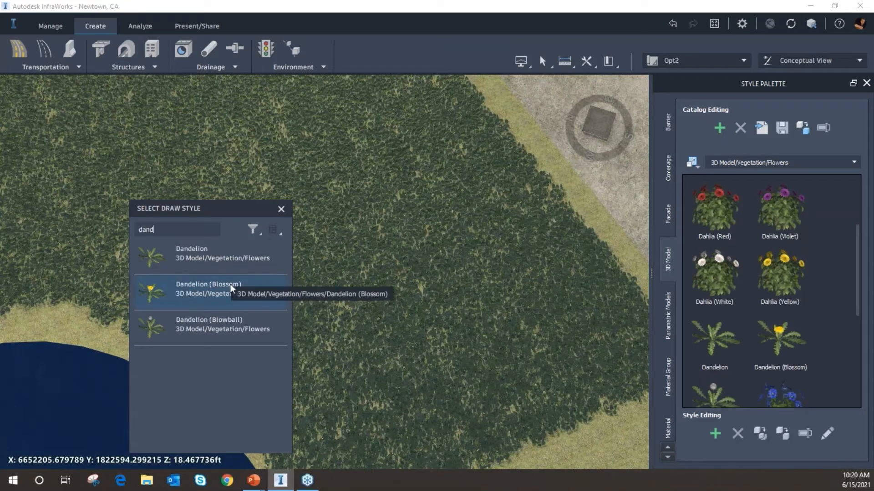
pyautogui.scroll(-5, 324, 188)
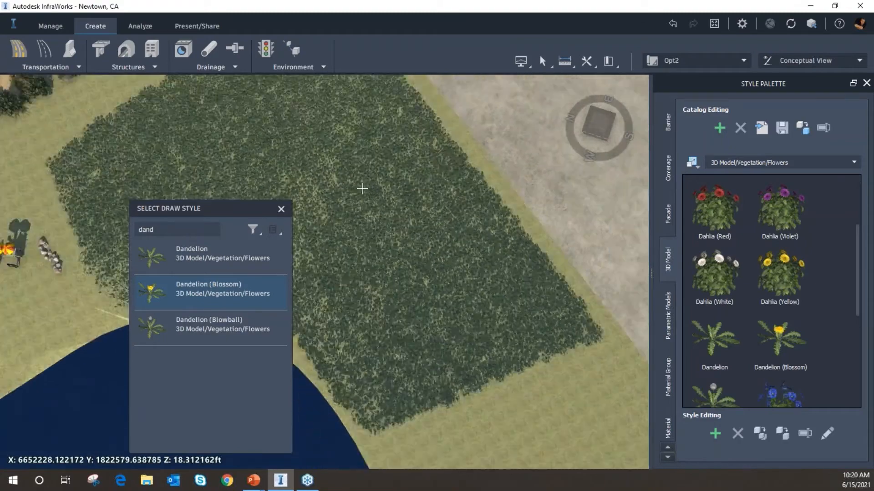
# Draw a Dandelion (Blossom) stand covering the meadow area, about 24,500 sq ft
pyautogui.scroll(-1, 362, 188)
pyautogui.moveTo(359, 153); pyautogui.dragTo(393, 221, button='middle')
pyautogui.moveTo(371, 175); pyautogui.dragTo(417, 187, button='middle')
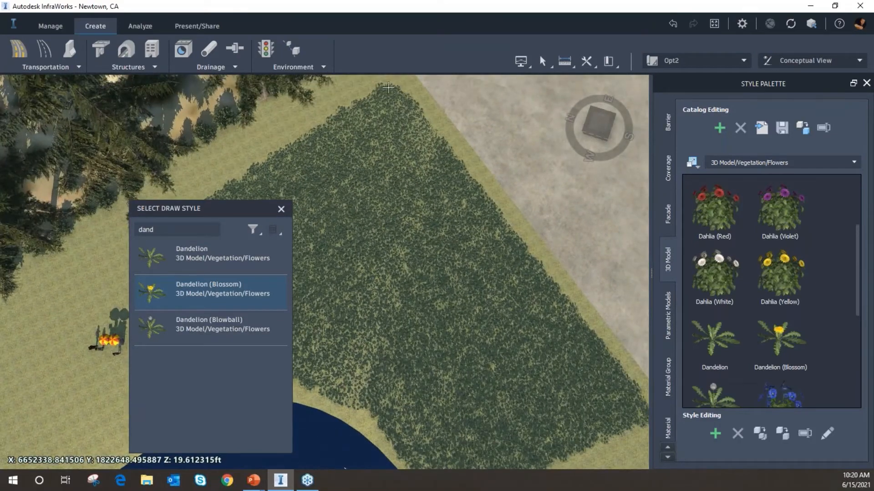
pyautogui.click(388, 88)
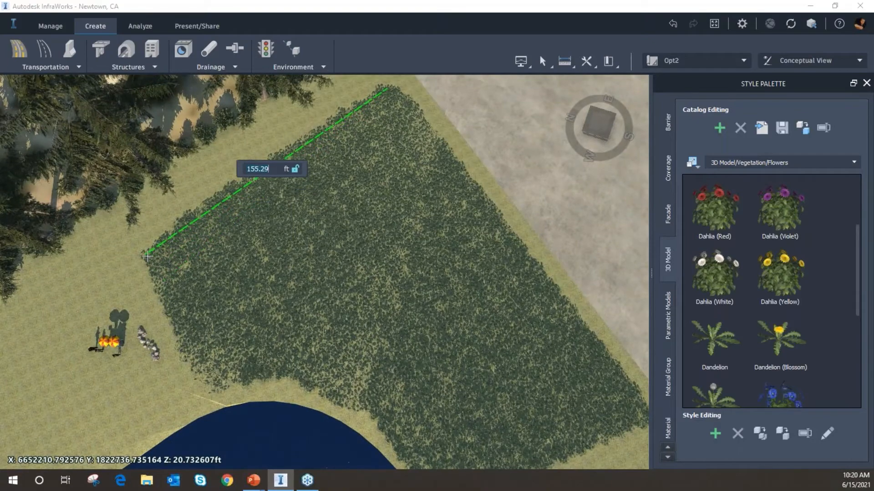
pyautogui.click(147, 257)
pyautogui.click(221, 386)
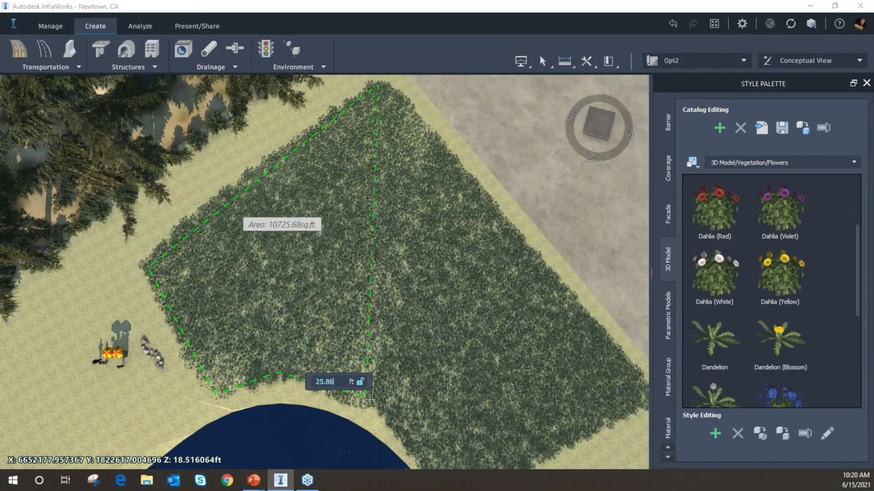
pyautogui.click(394, 405)
pyautogui.moveTo(395, 405); pyautogui.dragTo(314, 327, button='middle')
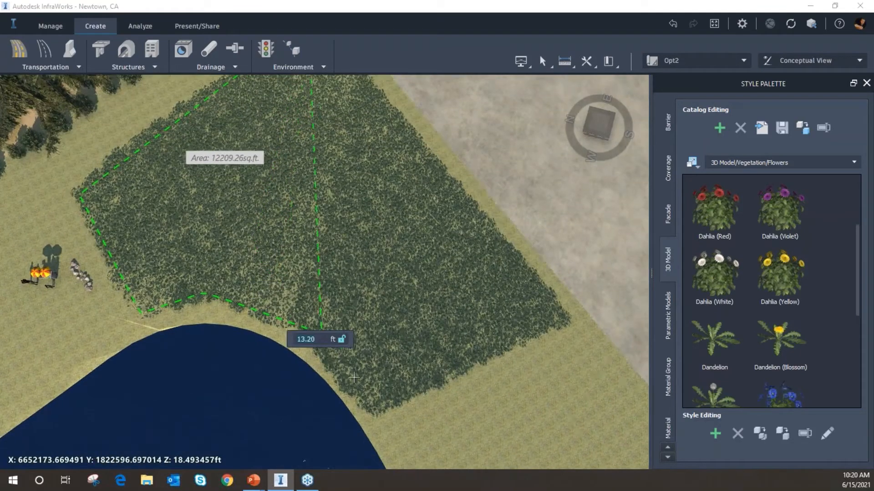
pyautogui.click(368, 406)
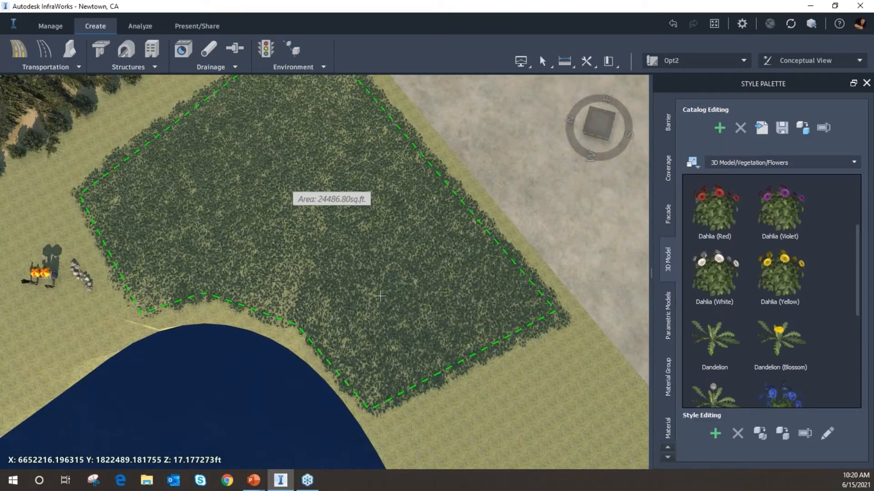
pyautogui.doubleClick(341, 284)
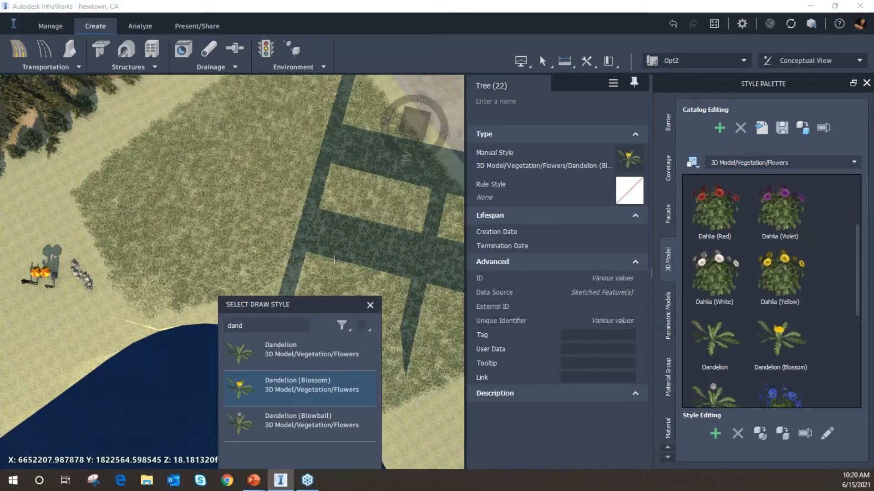
# Close the style chooser and raise the dandelion stand's density slightly with the density slider
pyautogui.press('Escape')
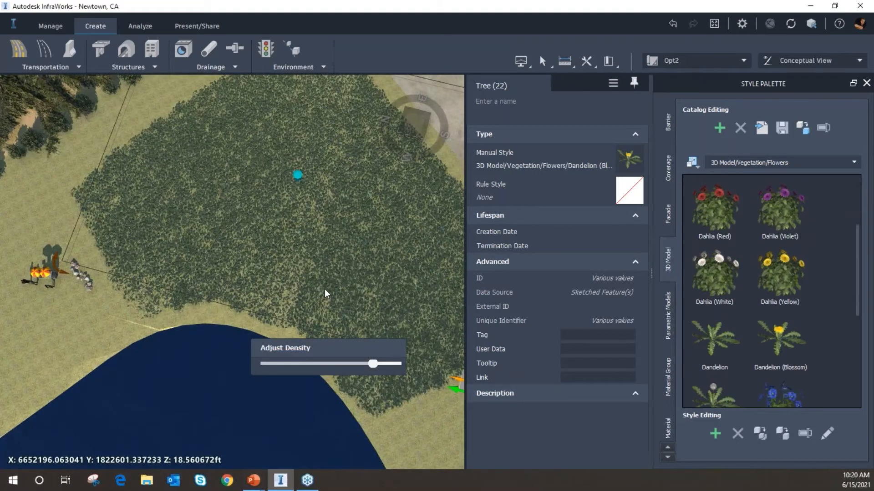
pyautogui.moveTo(323, 288); pyautogui.dragTo(316, 227)
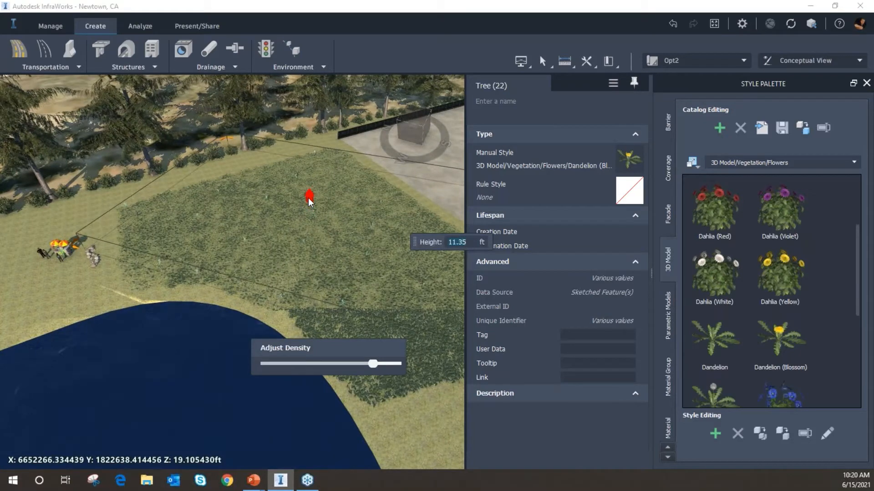
pyautogui.moveTo(309, 199); pyautogui.dragTo(332, 253)
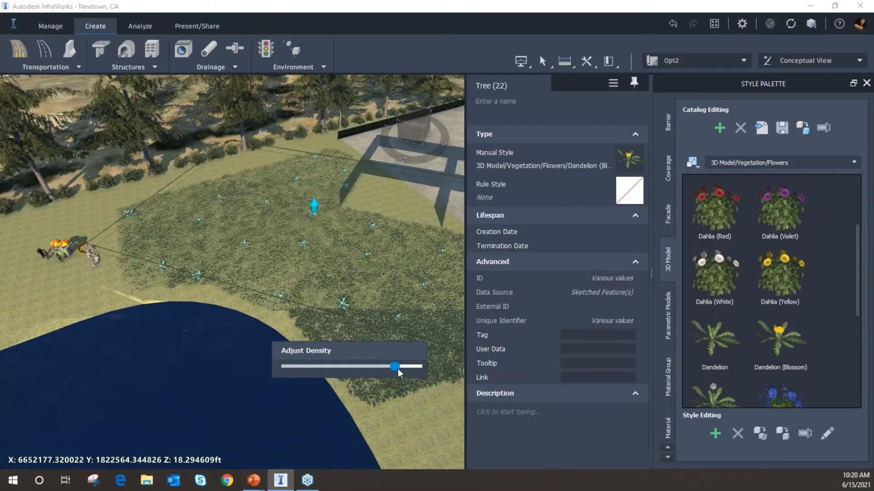
pyautogui.moveTo(405, 369); pyautogui.dragTo(409, 369)
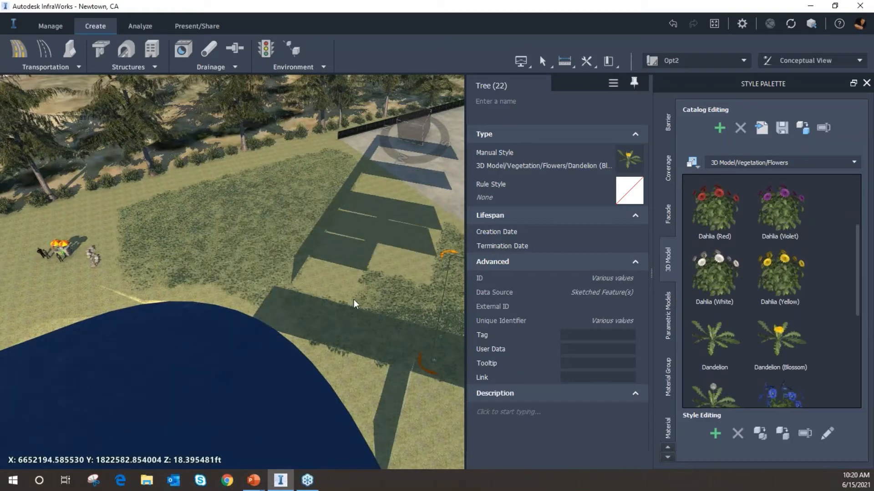
# Zoom in close to inspect the dandelions scattered across the meadow
pyautogui.scroll(4, 327, 313)
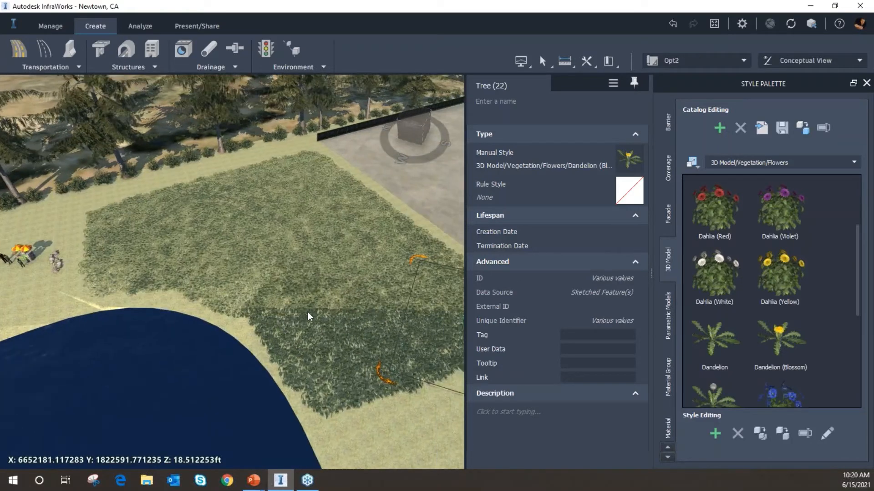
pyautogui.scroll(5, 318, 315)
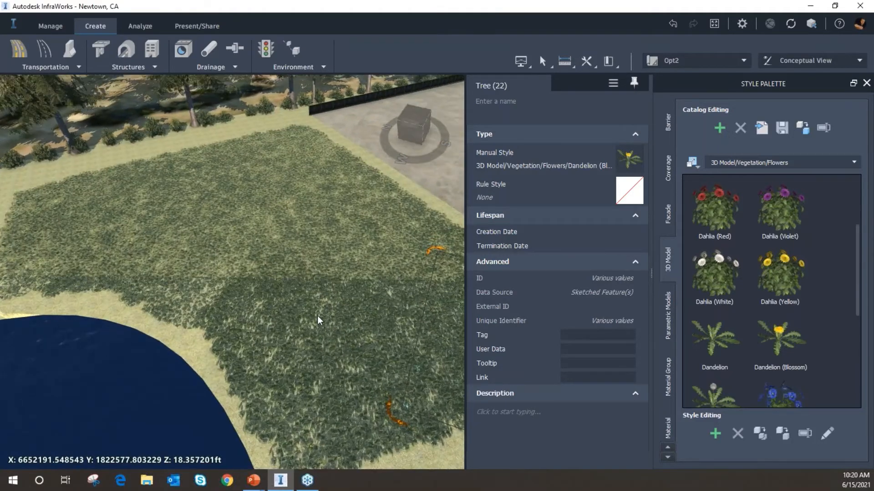
pyautogui.press('Escape')
pyautogui.scroll(5, 333, 308)
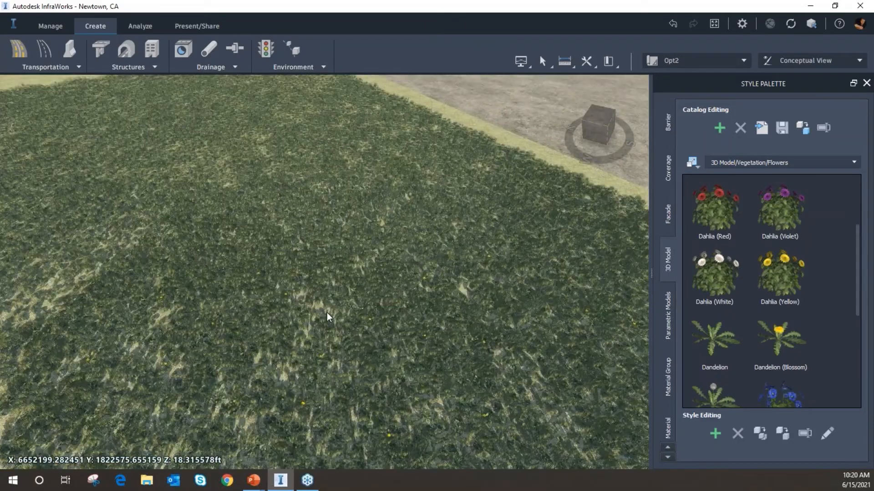
pyautogui.scroll(2, 308, 334)
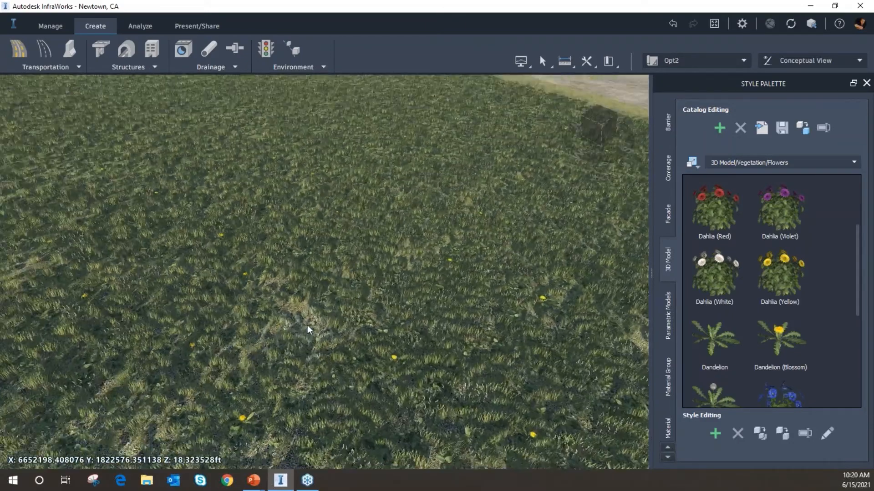
pyautogui.moveTo(307, 326); pyautogui.dragTo(333, 302)
pyautogui.scroll(3, 314, 360)
pyautogui.scroll(3, 283, 351)
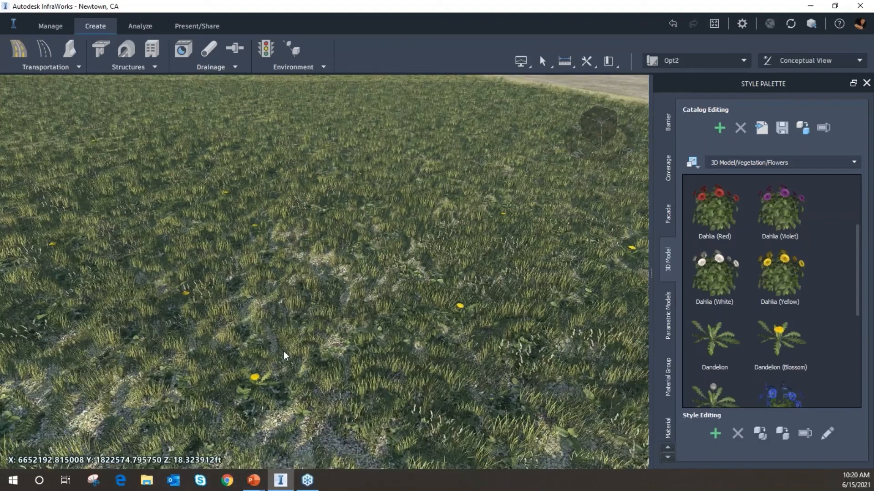
pyautogui.moveTo(345, 343); pyautogui.dragTo(295, 344)
pyautogui.moveTo(307, 291); pyautogui.dragTo(338, 261, button='middle')
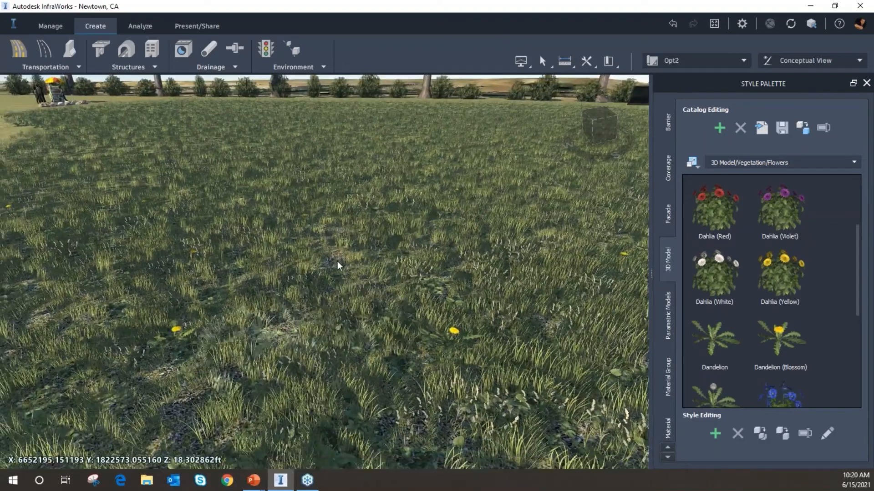
pyautogui.scroll(2, 313, 320)
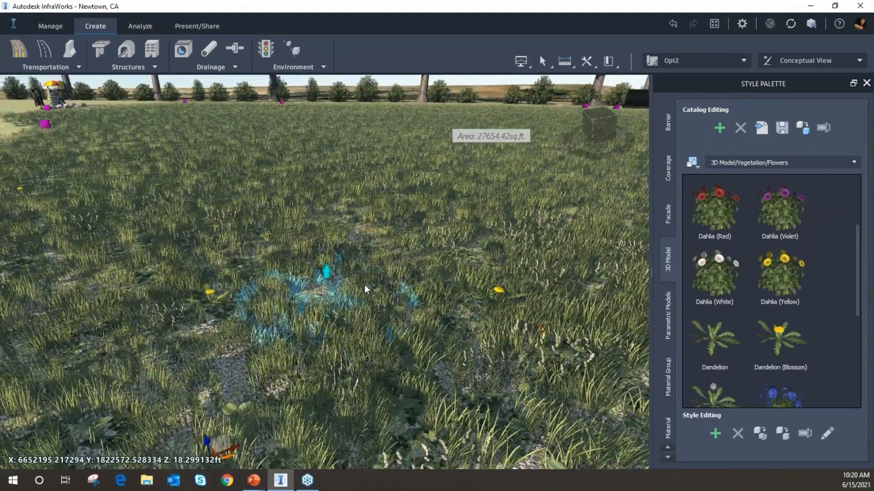
pyautogui.click(367, 270)
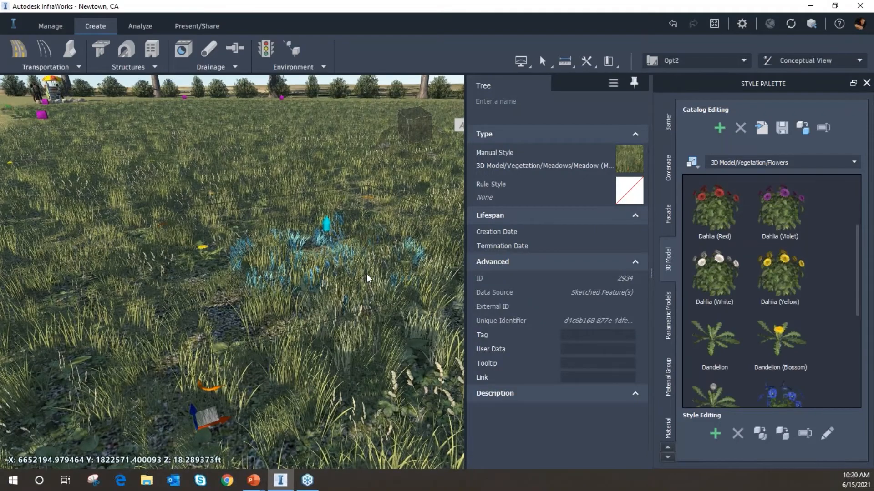
pyautogui.scroll(-2, 366, 274)
pyautogui.press('Escape')
pyautogui.moveTo(376, 255); pyautogui.dragTo(296, 266, button='middle')
pyautogui.moveTo(364, 280); pyautogui.dragTo(341, 293)
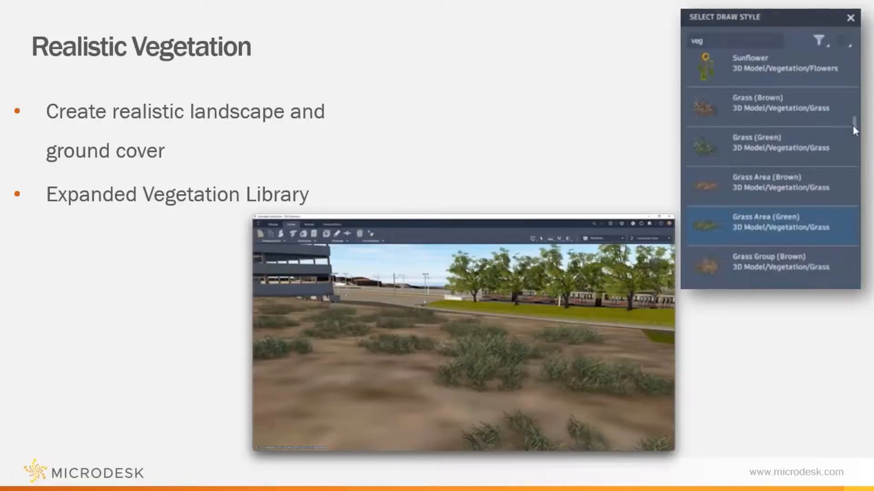
# Return to the start page and open Model Builder
pyautogui.click(754, 331)
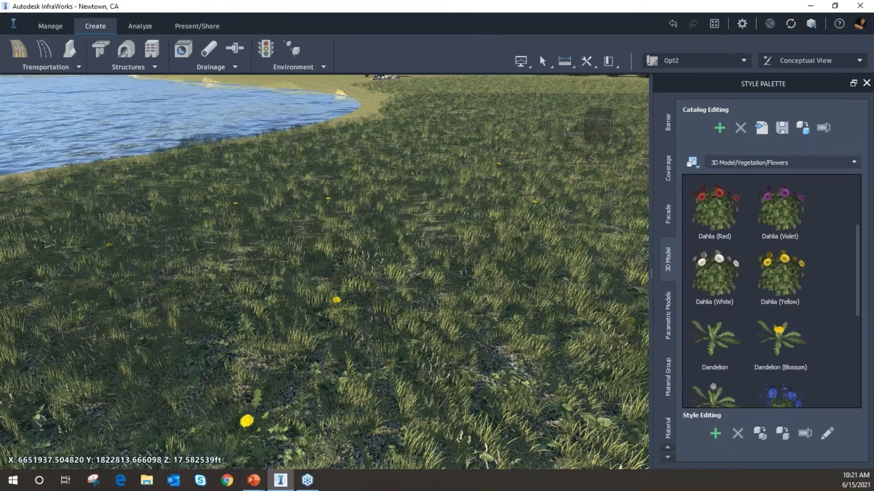
pyautogui.click(15, 26)
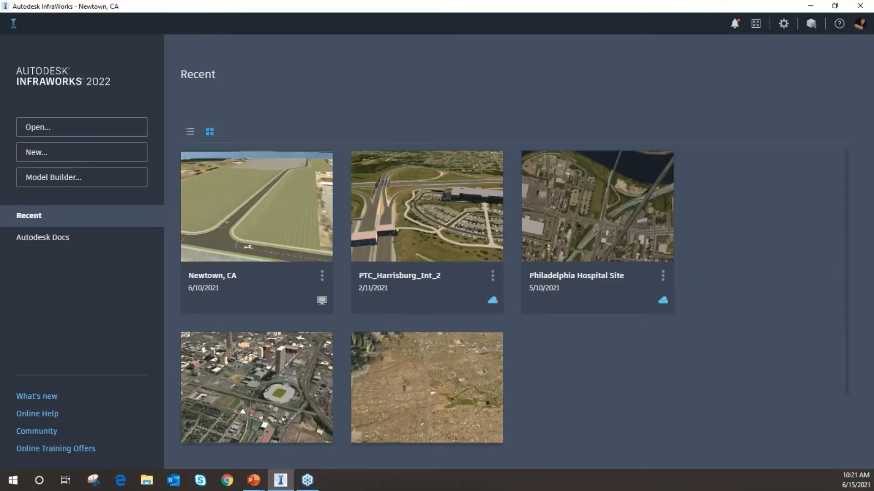
pyautogui.click(89, 182)
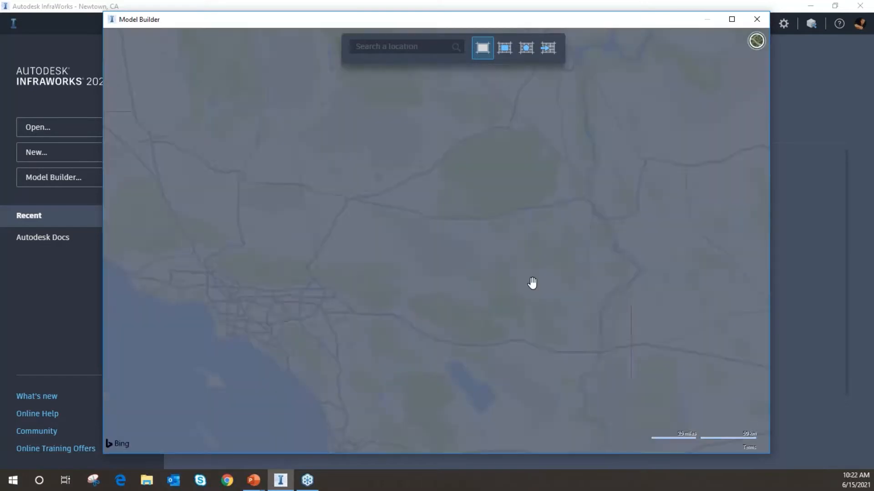
# Navigate the Model Builder map in aerial view to the Chino Hills area of California
pyautogui.scroll(-5, 387, 319)
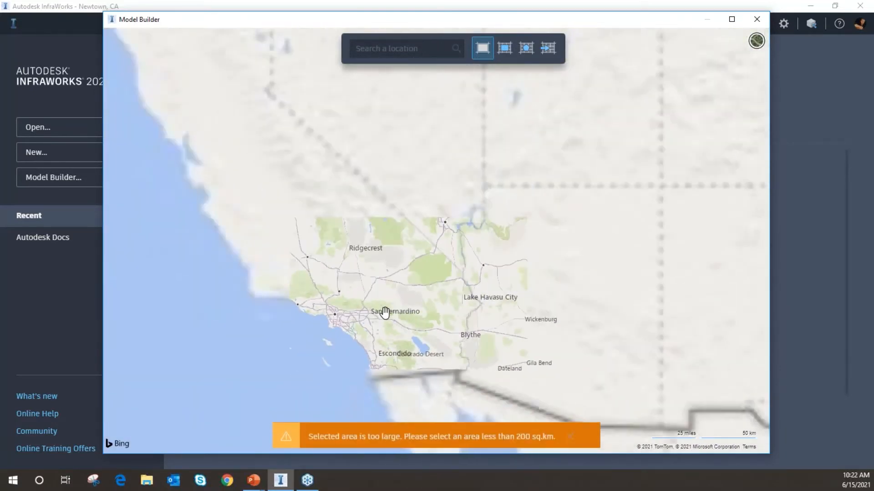
pyautogui.scroll(-3, 501, 223)
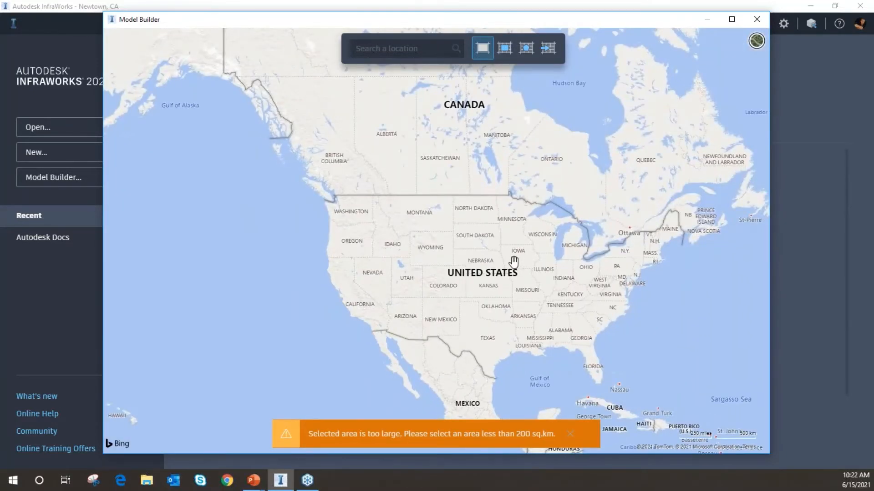
pyautogui.moveTo(513, 259); pyautogui.dragTo(490, 251)
pyautogui.scroll(5, 342, 325)
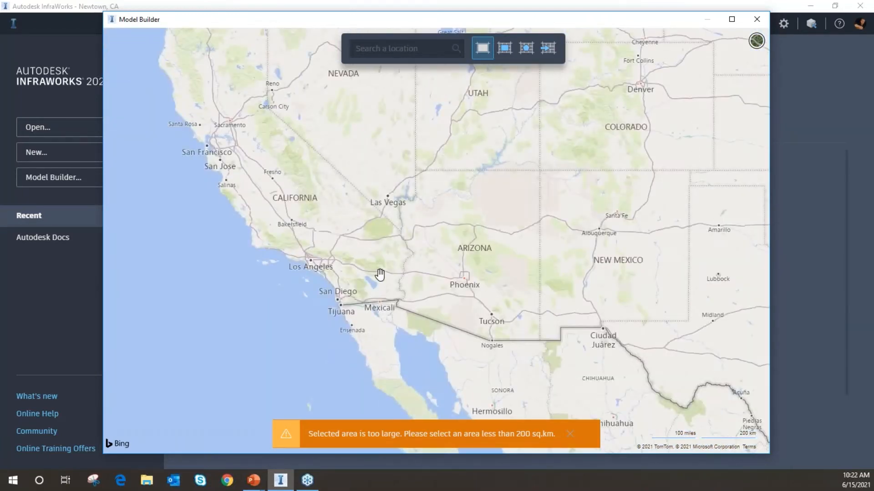
pyautogui.moveTo(382, 275); pyautogui.dragTo(365, 309)
pyautogui.scroll(4, 365, 309)
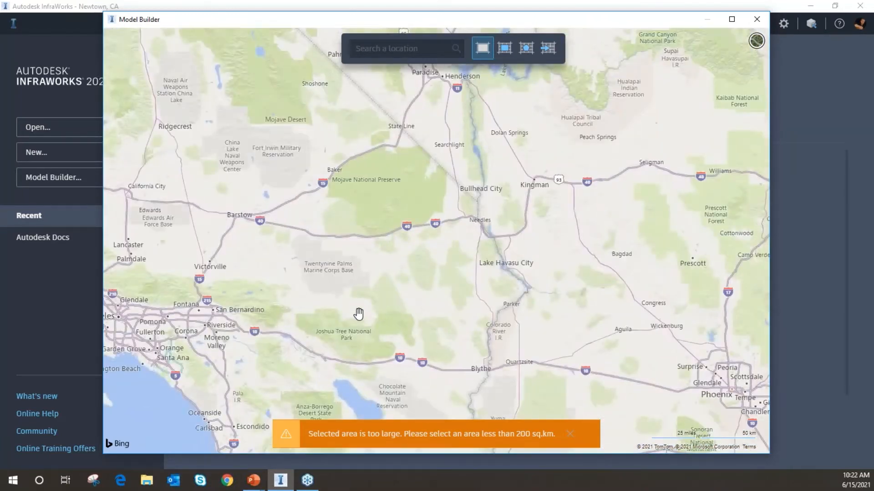
pyautogui.scroll(2, 373, 313)
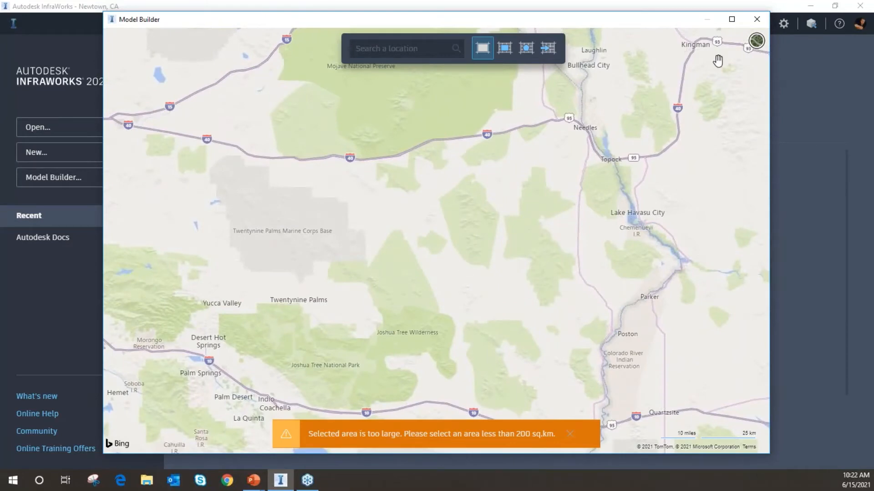
pyautogui.click(756, 42)
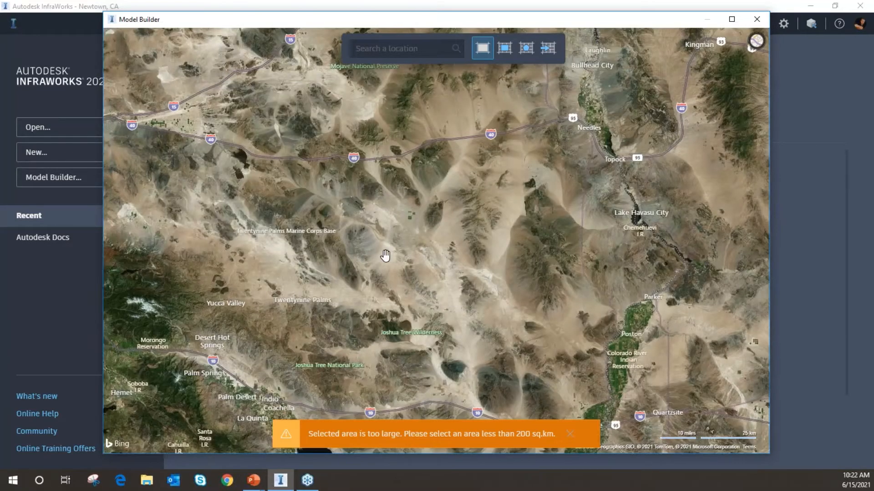
pyautogui.moveTo(364, 266); pyautogui.dragTo(574, 234)
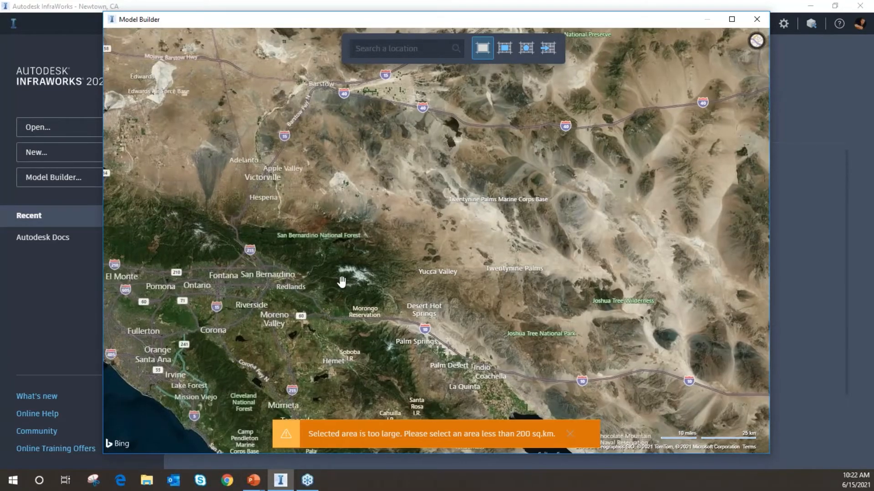
pyautogui.moveTo(341, 283); pyautogui.dragTo(511, 244)
pyautogui.scroll(3, 346, 285)
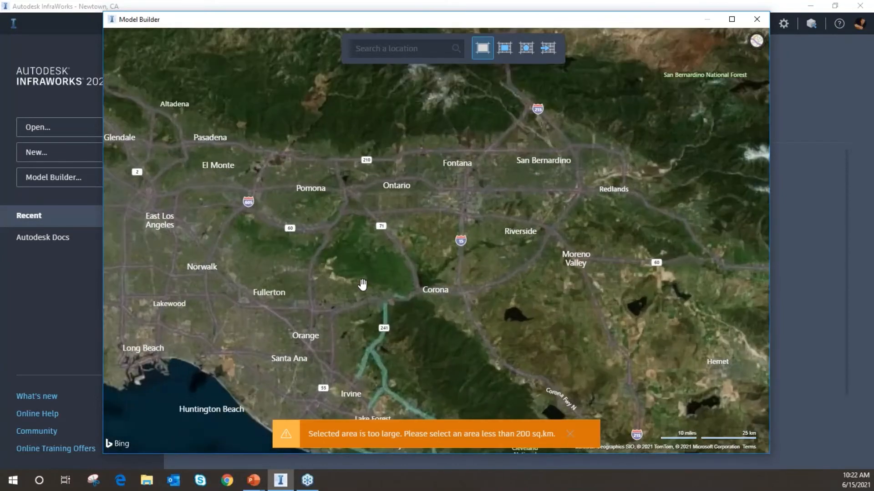
pyautogui.scroll(5, 362, 239)
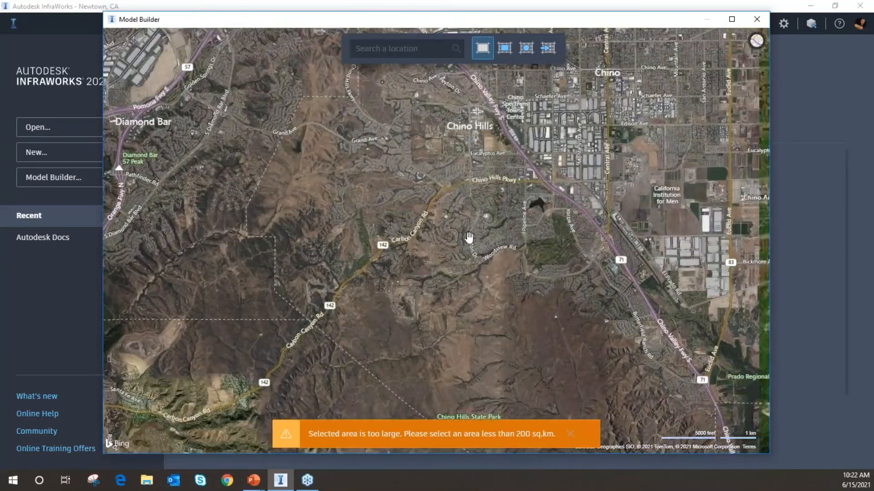
pyautogui.scroll(6, 482, 250)
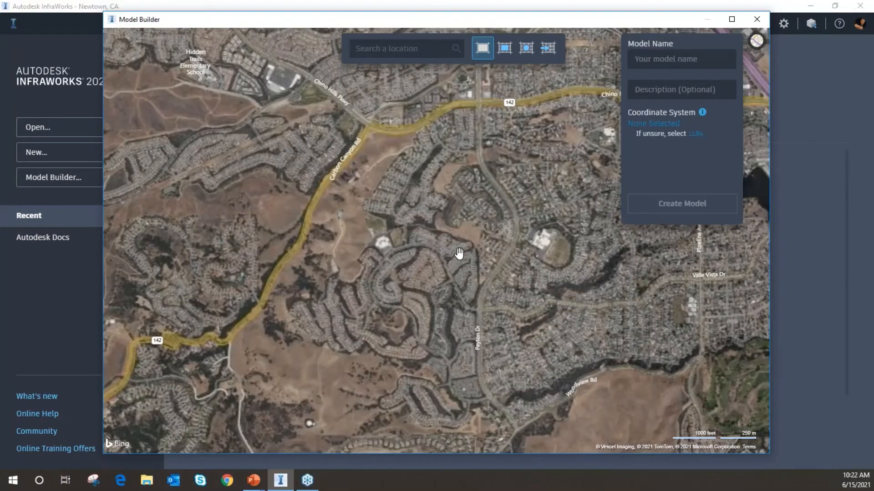
pyautogui.moveTo(484, 237); pyautogui.dragTo(411, 239)
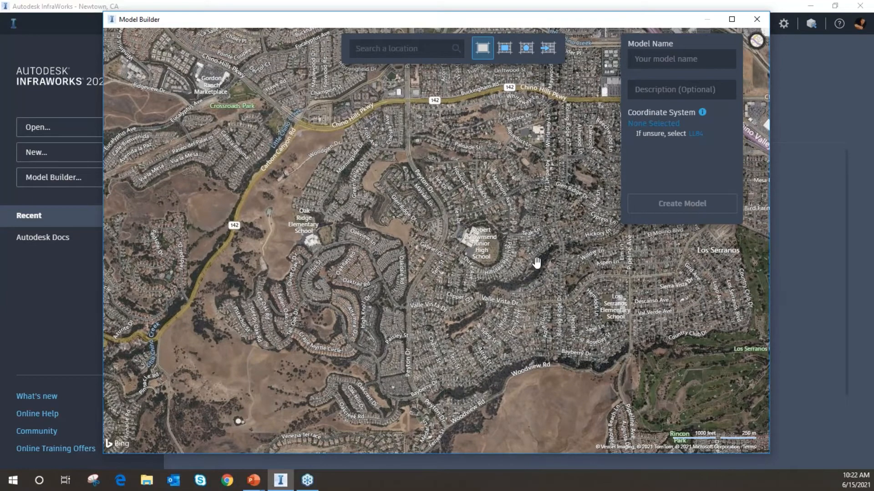
pyautogui.moveTo(506, 197); pyautogui.dragTo(442, 204)
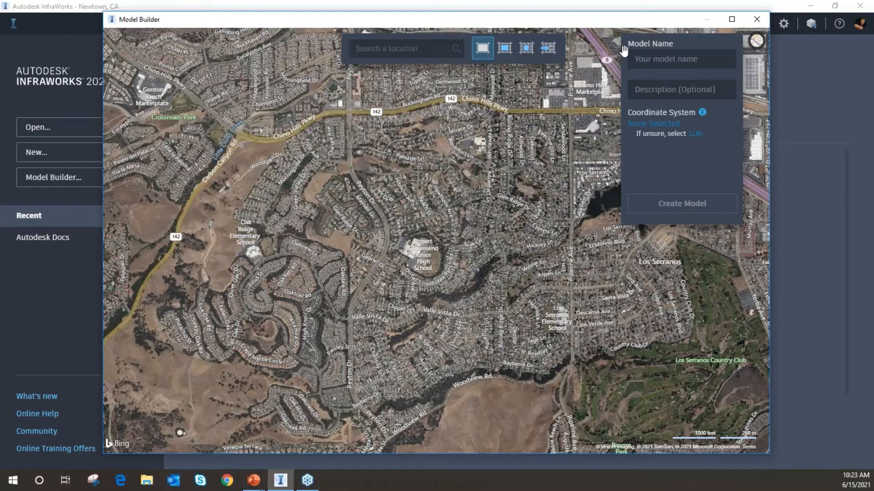
# Open the coordinate system selection for the new model
pyautogui.click(704, 62)
pyautogui.click(714, 88)
pyautogui.click(658, 125)
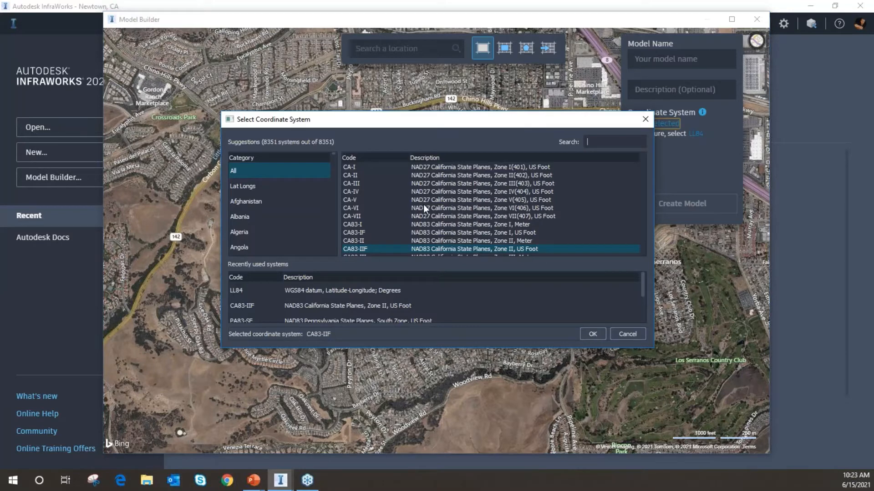
# Browse the coordinate system list and its categories, then cancel the dialog without choosing one
pyautogui.moveTo(574, 121); pyautogui.dragTo(528, 125)
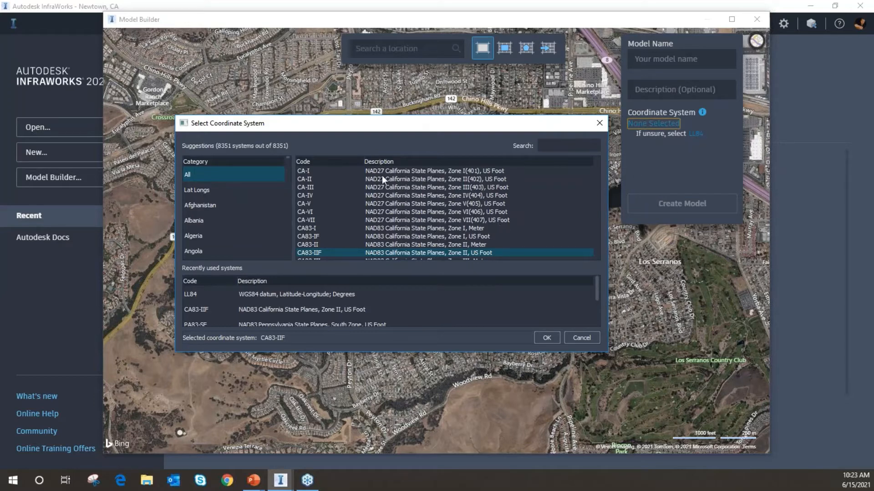
pyautogui.scroll(5, 409, 213)
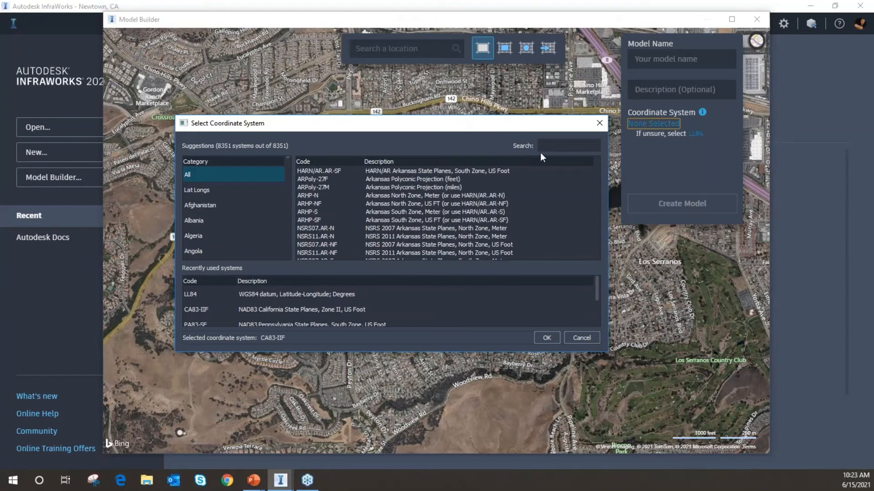
pyautogui.scroll(3, 511, 218)
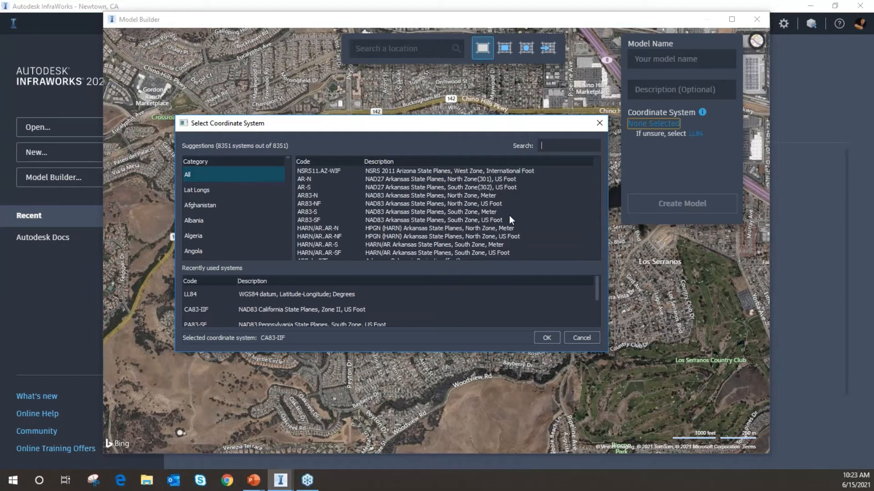
pyautogui.scroll(5, 510, 217)
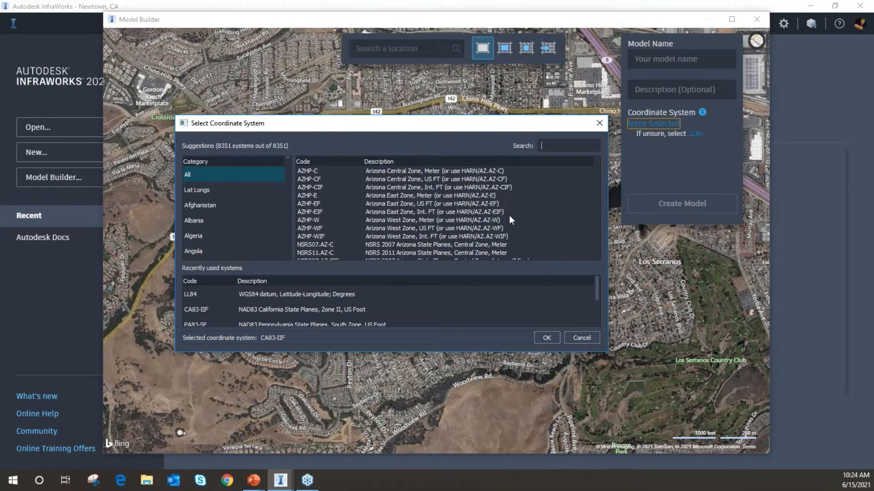
pyautogui.scroll(6, 510, 217)
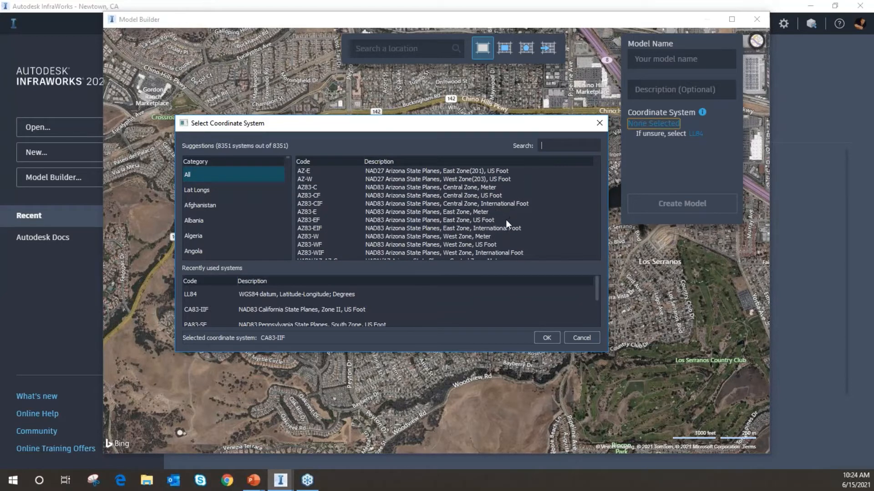
pyautogui.scroll(-5, 506, 220)
pyautogui.scroll(-4, 432, 223)
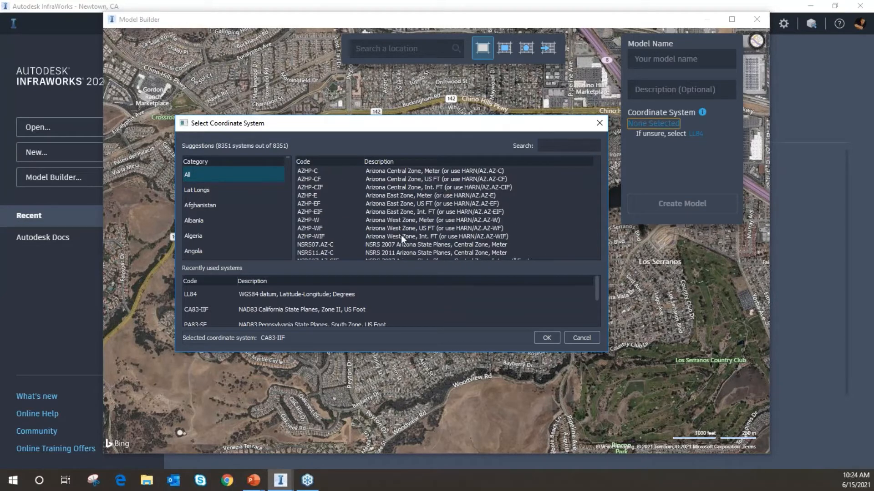
pyautogui.scroll(-3, 356, 211)
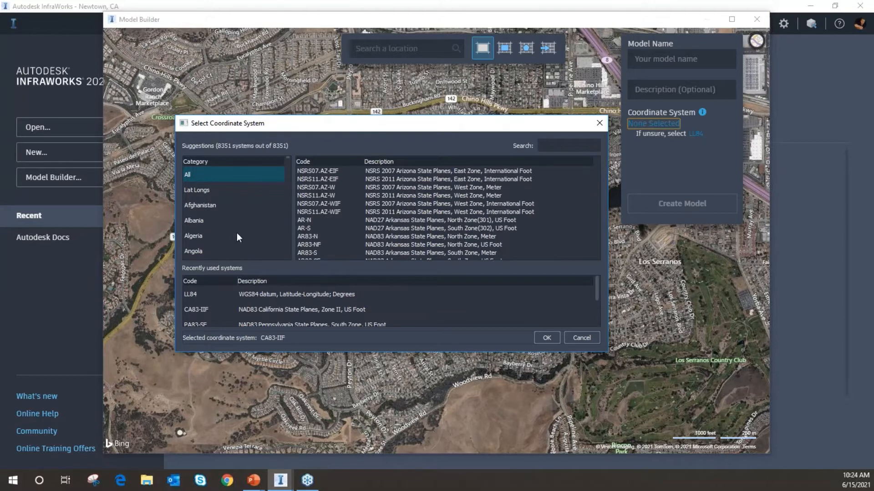
pyautogui.scroll(-7, 255, 208)
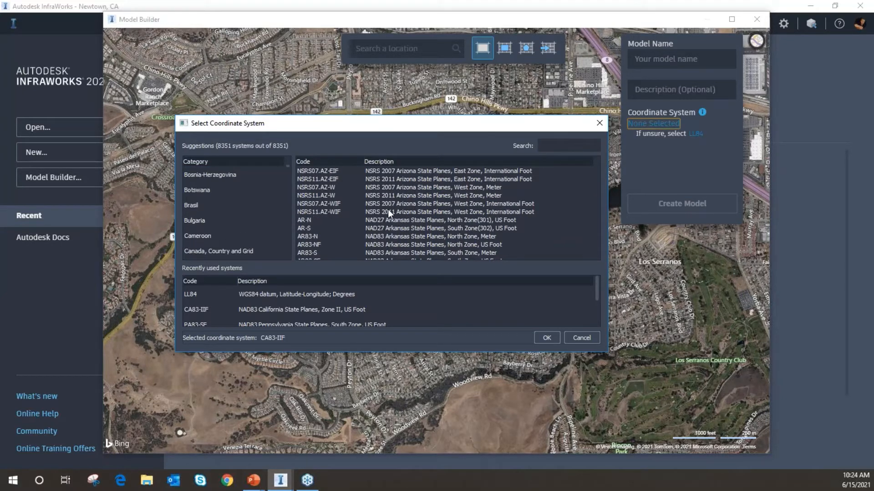
pyautogui.click(581, 338)
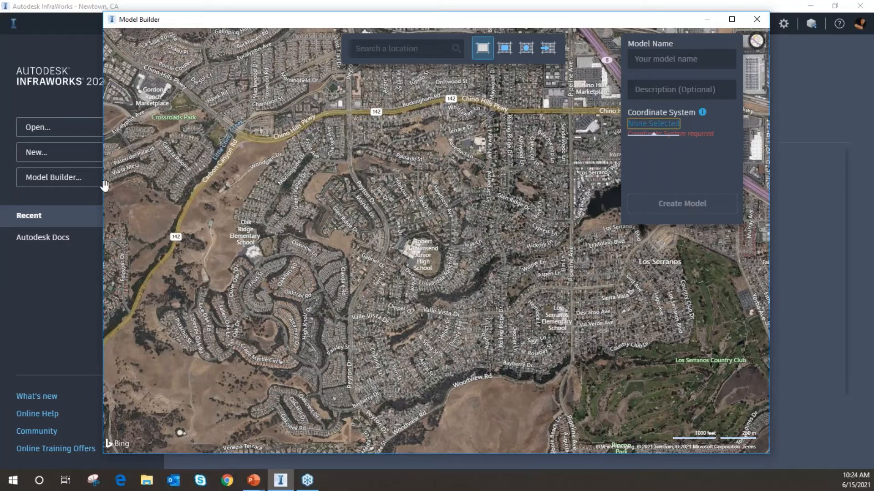
# Close Model Builder and reopen the Newtown, CA model from the recent models
pyautogui.click(757, 19)
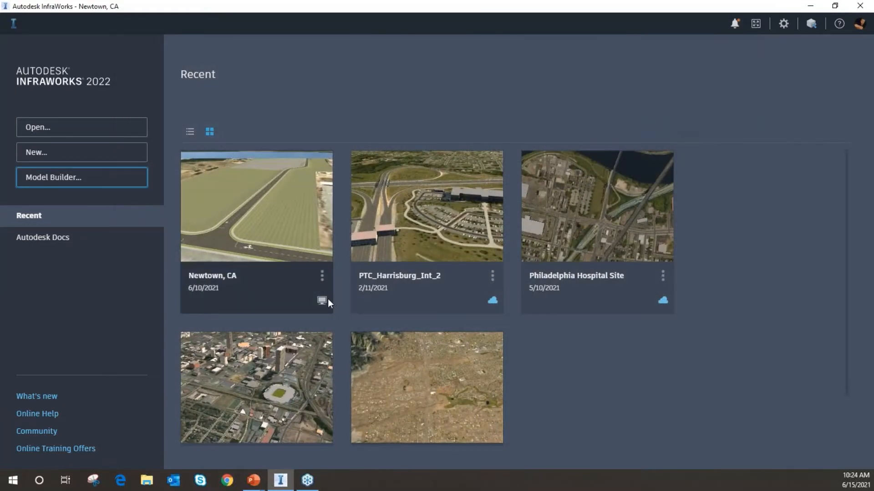
pyautogui.moveTo(323, 301)
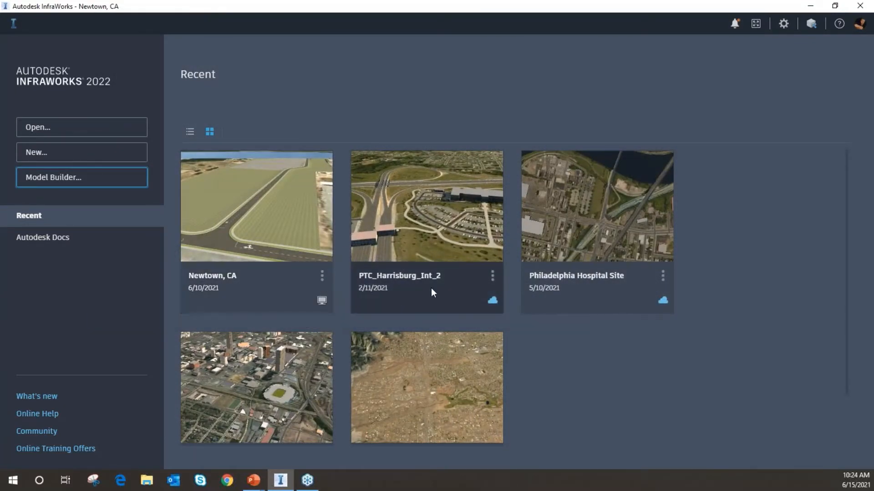
pyautogui.moveTo(492, 301)
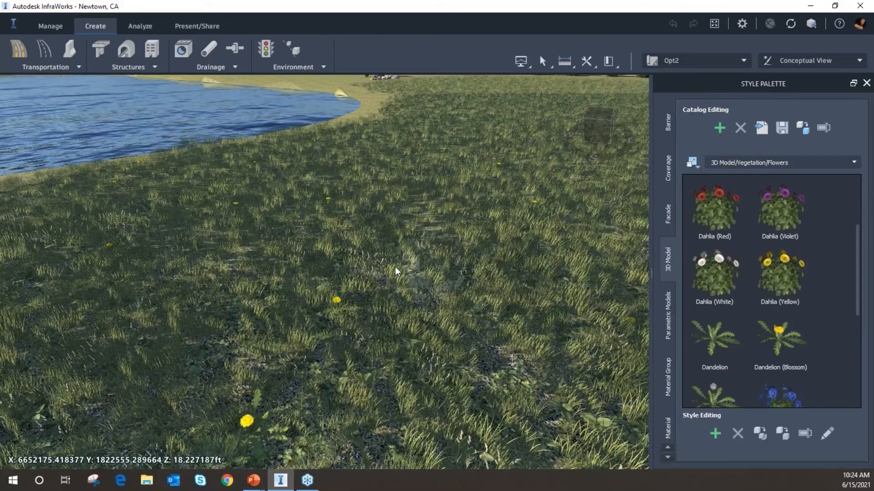
# Zoom and pan across the meadow to inspect the scattered dandelions
pyautogui.scroll(-5, 364, 309)
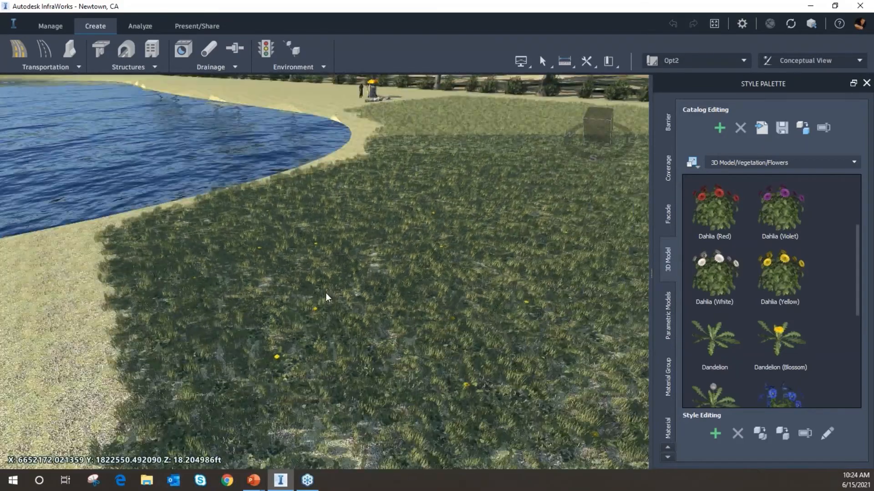
pyautogui.moveTo(326, 293); pyautogui.dragTo(458, 231)
pyautogui.scroll(3, 374, 363)
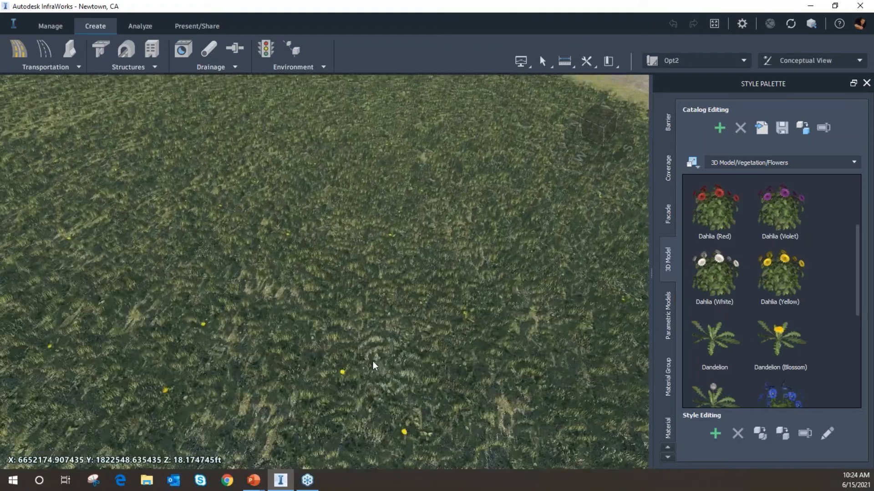
pyautogui.scroll(-3, 357, 351)
pyautogui.moveTo(395, 299); pyautogui.dragTo(406, 253)
pyautogui.moveTo(349, 357); pyautogui.dragTo(376, 240)
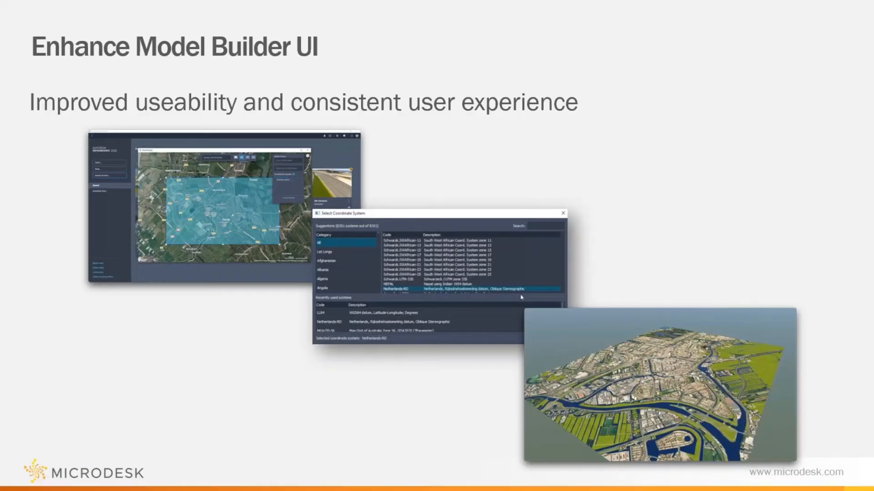
pyautogui.click(674, 226)
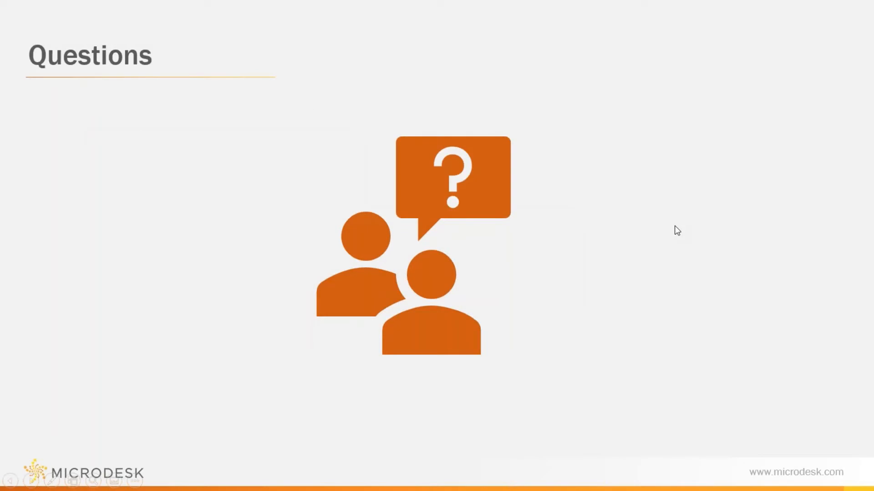
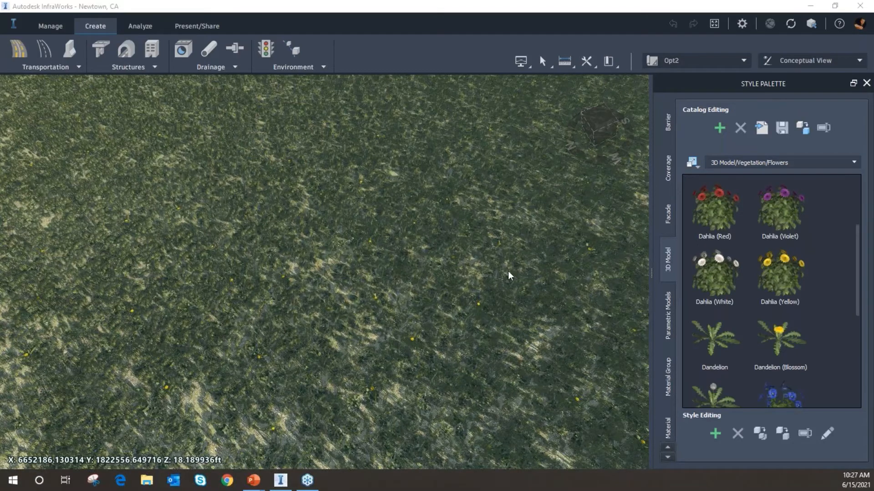
# Zoom out from the dandelion meadow to view the whole flower field beside the pond
pyautogui.moveTo(448, 301); pyautogui.dragTo(383, 336, button='middle')
pyautogui.scroll(-8, 359, 361)
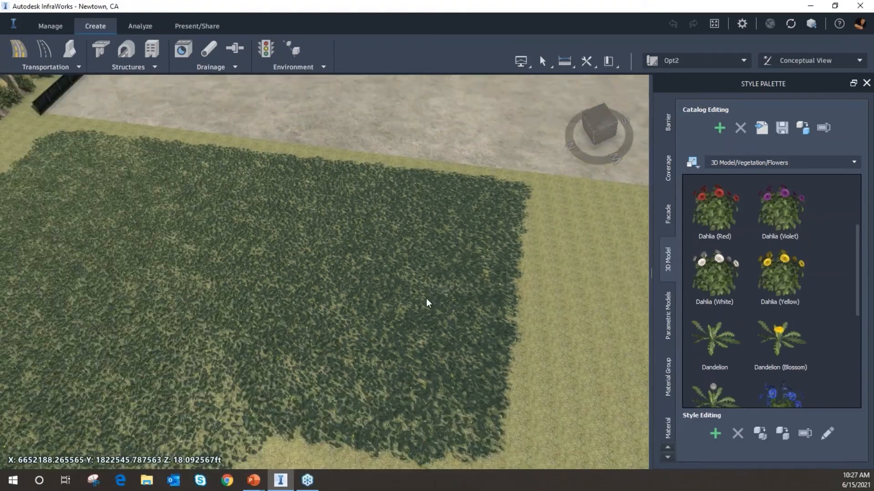
pyautogui.scroll(-2, 429, 299)
pyautogui.moveTo(441, 287); pyautogui.dragTo(445, 308)
pyautogui.moveTo(445, 312); pyautogui.dragTo(464, 211, button='middle')
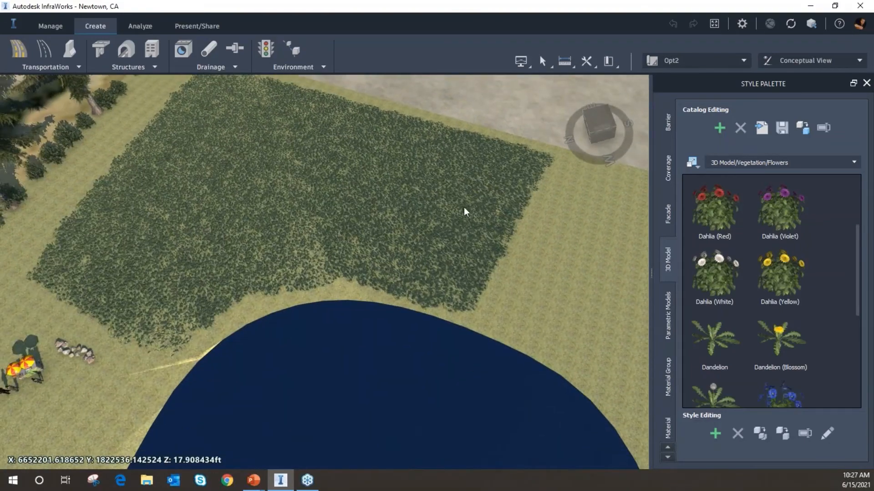
# Switch to the Analyze tab and open the Transportation analysis tools list
pyautogui.click(140, 27)
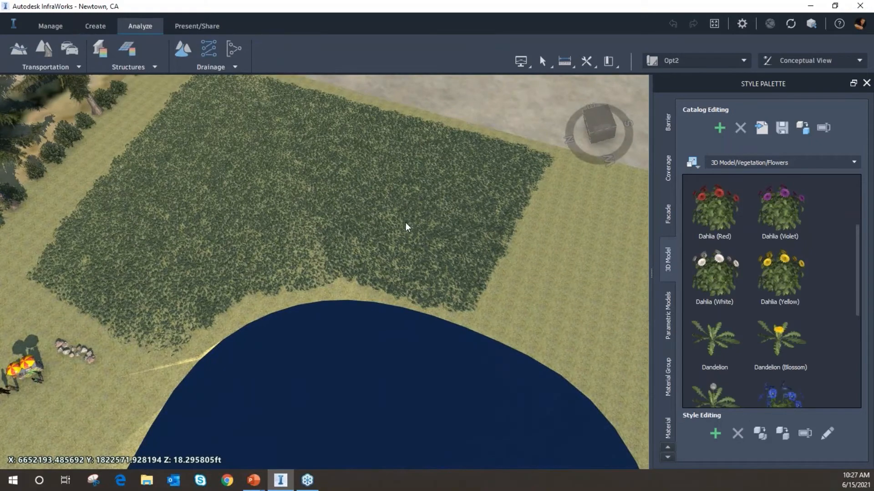
pyautogui.scroll(-4, 349, 196)
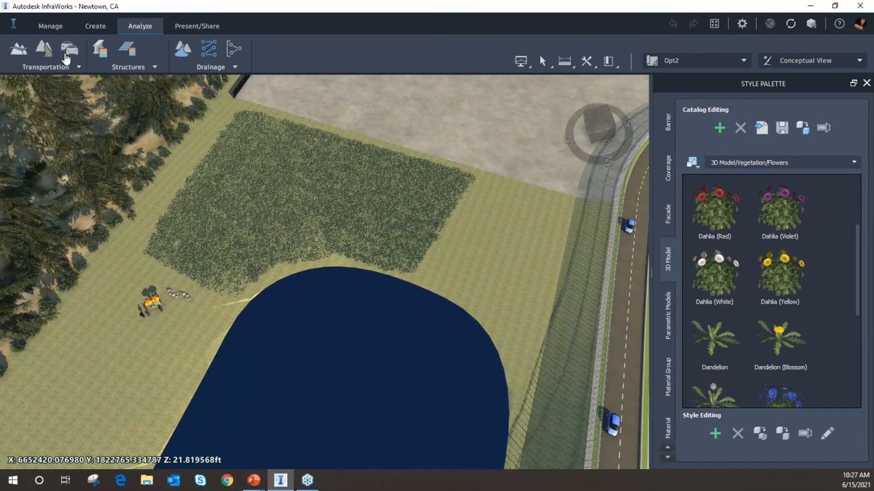
pyautogui.click(67, 72)
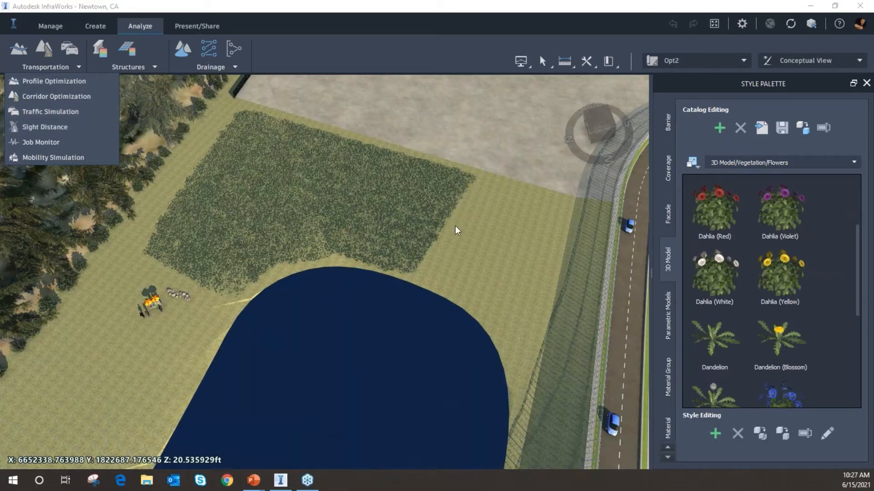
pyautogui.moveTo(442, 234); pyautogui.dragTo(418, 184, button='middle')
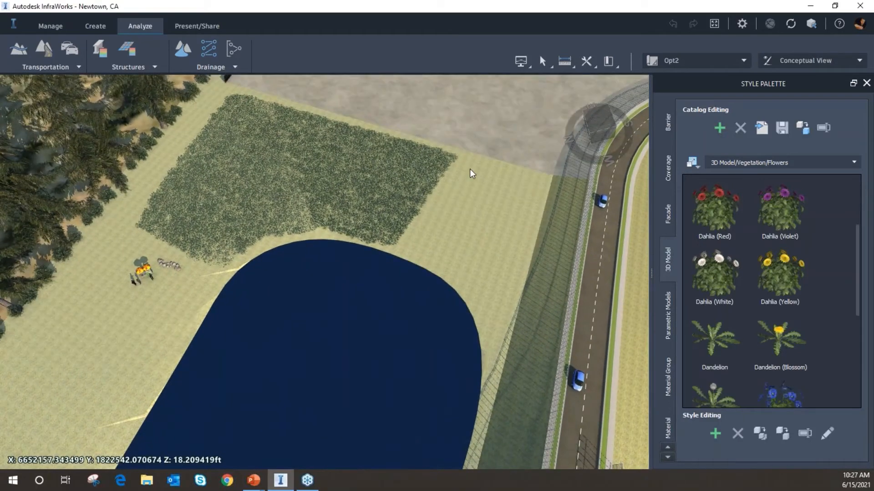
# Navigate the view out to the bridge road crossing between the two ponds
pyautogui.scroll(-2, 447, 214)
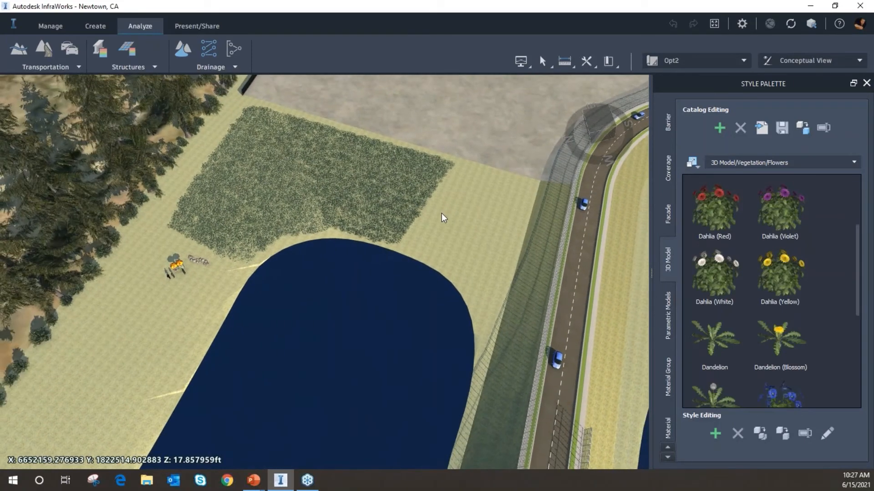
pyautogui.moveTo(459, 242); pyautogui.dragTo(270, 209, button='middle')
pyautogui.scroll(-5, 363, 172)
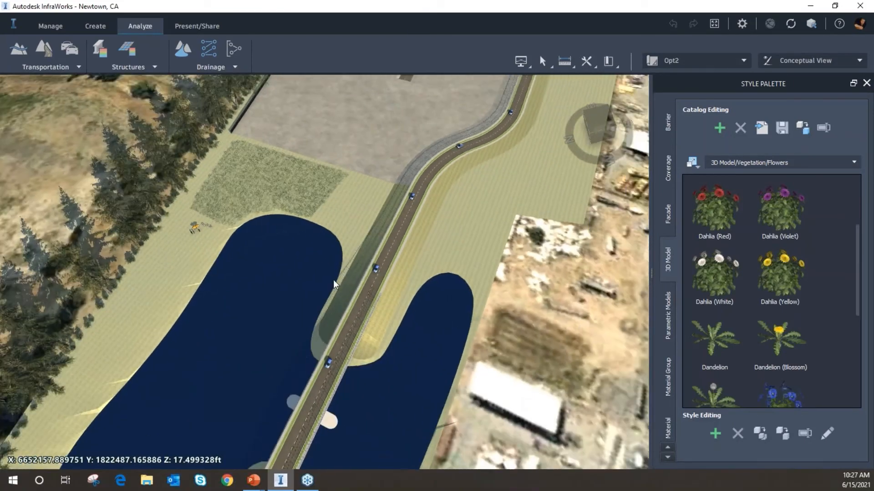
pyautogui.moveTo(333, 280); pyautogui.dragTo(418, 200, button='middle')
pyautogui.moveTo(337, 392); pyautogui.dragTo(419, 163, button='middle')
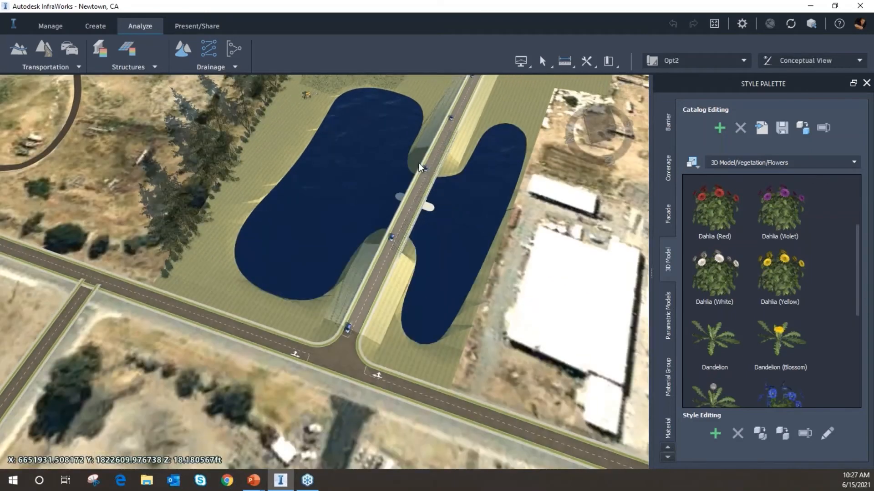
pyautogui.click(54, 68)
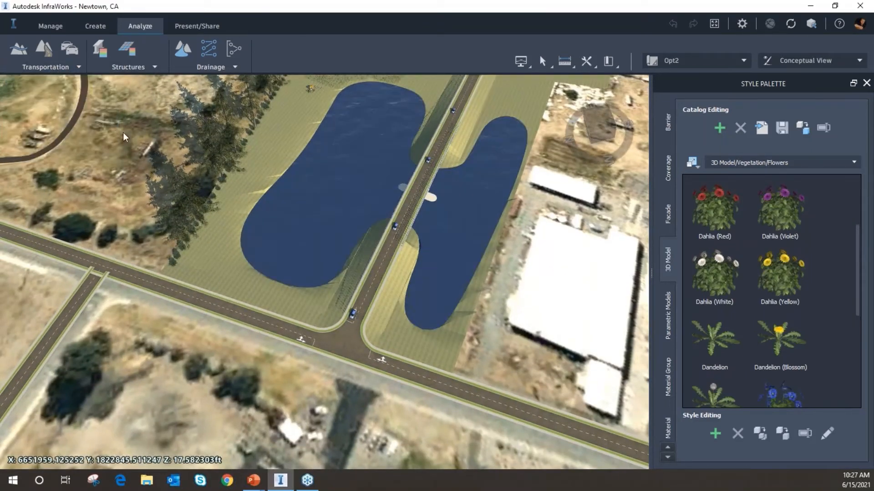
pyautogui.moveTo(352, 293); pyautogui.dragTo(359, 299)
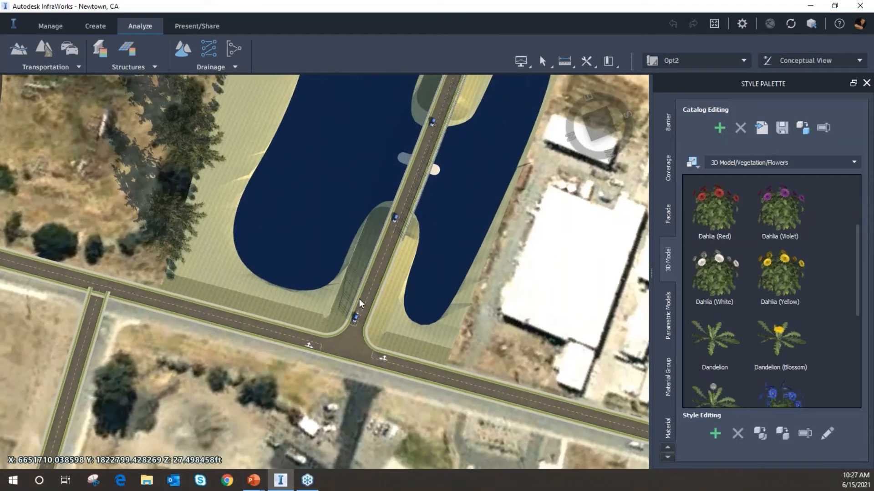
pyautogui.scroll(-3, 334, 272)
pyautogui.moveTo(423, 243); pyautogui.dragTo(401, 199, button='middle')
pyautogui.moveTo(401, 199); pyautogui.dragTo(348, 262)
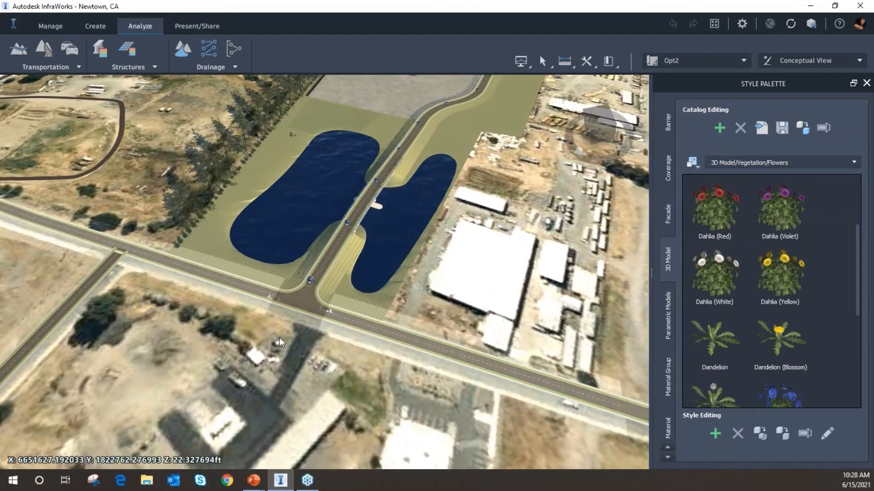
pyautogui.scroll(2, 259, 343)
pyautogui.moveTo(310, 315); pyautogui.dragTo(309, 304, button='middle')
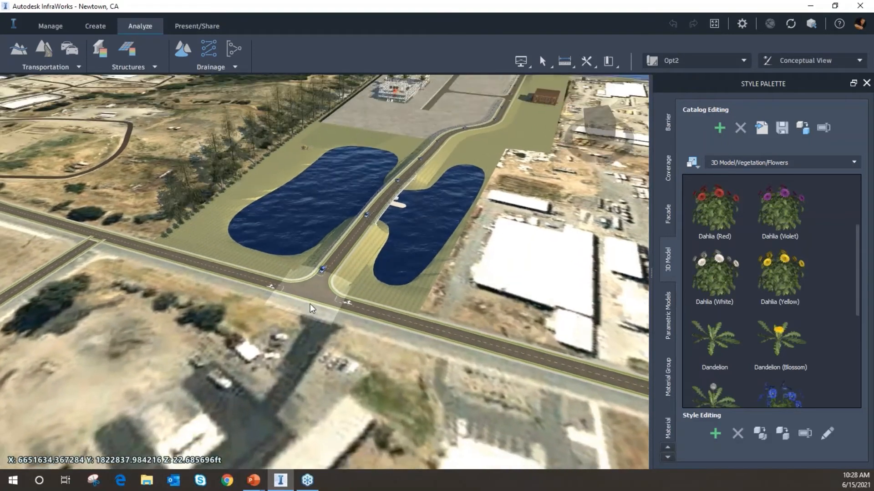
pyautogui.scroll(1, 286, 354)
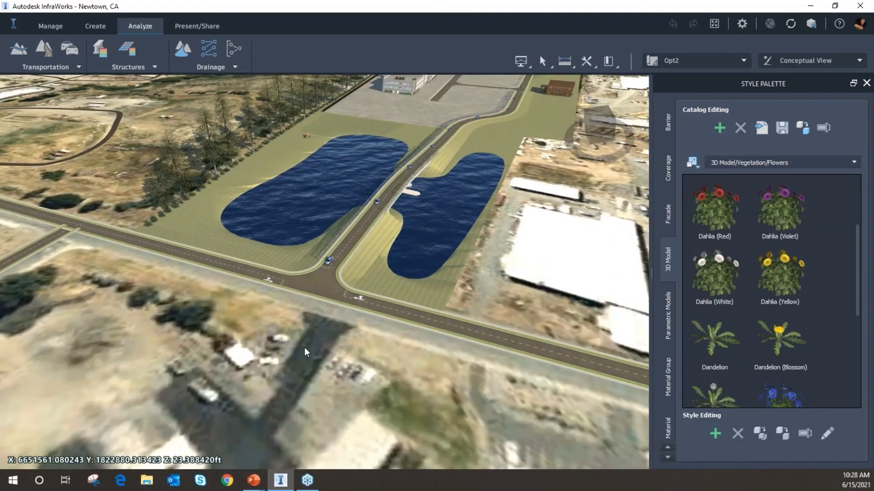
pyautogui.scroll(1, 304, 347)
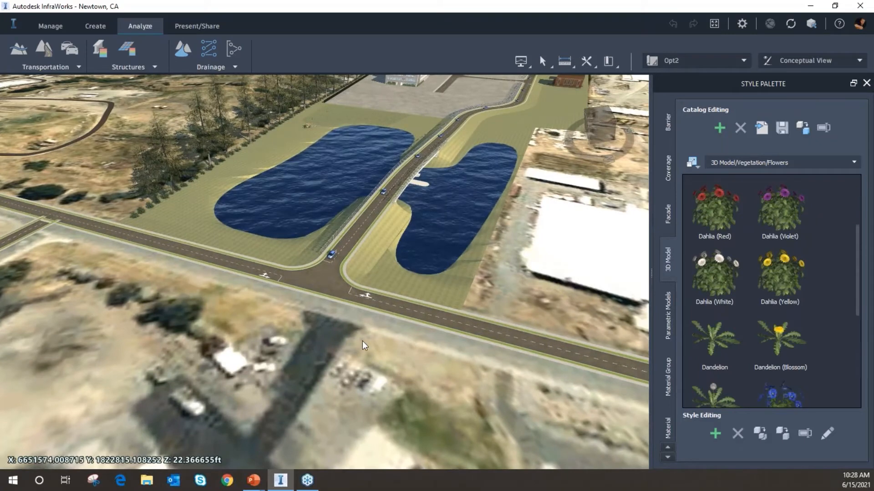
pyautogui.moveTo(363, 340)
pyautogui.mouseDown(button='middle')
pyautogui.moveTo(401, 310)
pyautogui.moveTo(368, 330)
pyautogui.mouseUp(button='middle')
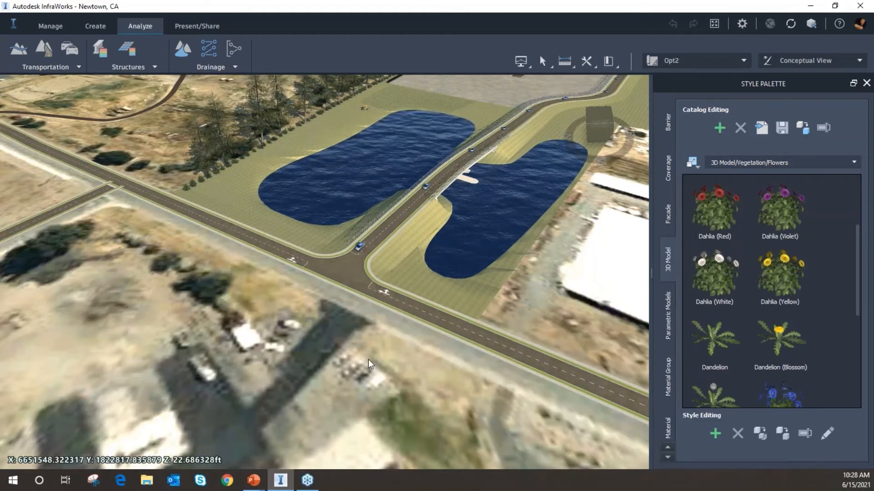
# Open the properties of the Saint Francis Way road, then close the properties panel
pyautogui.rightClick(369, 362)
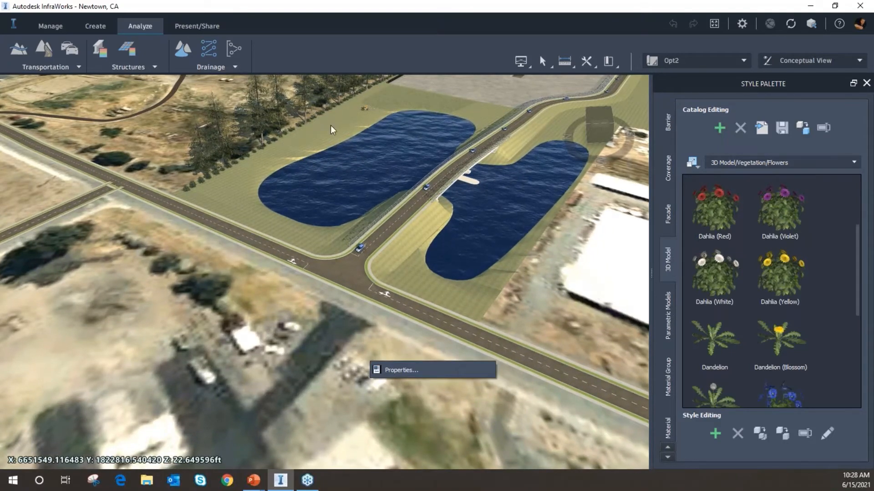
pyautogui.click(510, 313)
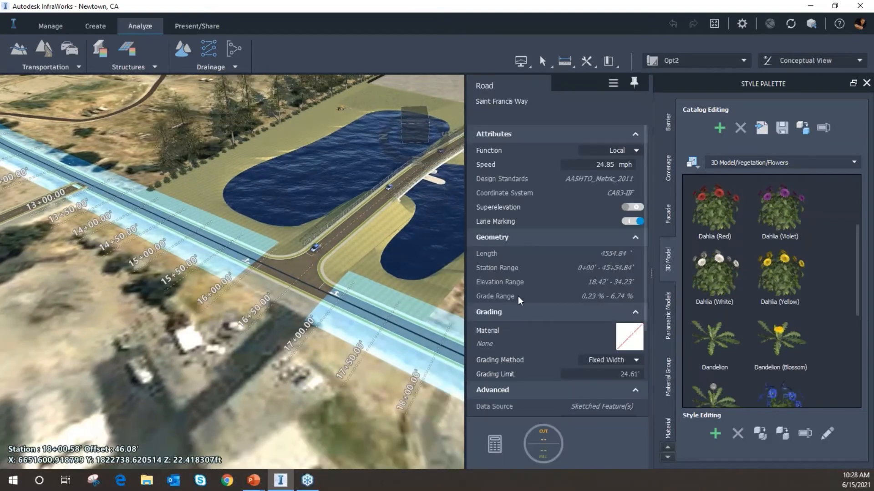
pyautogui.click(347, 411)
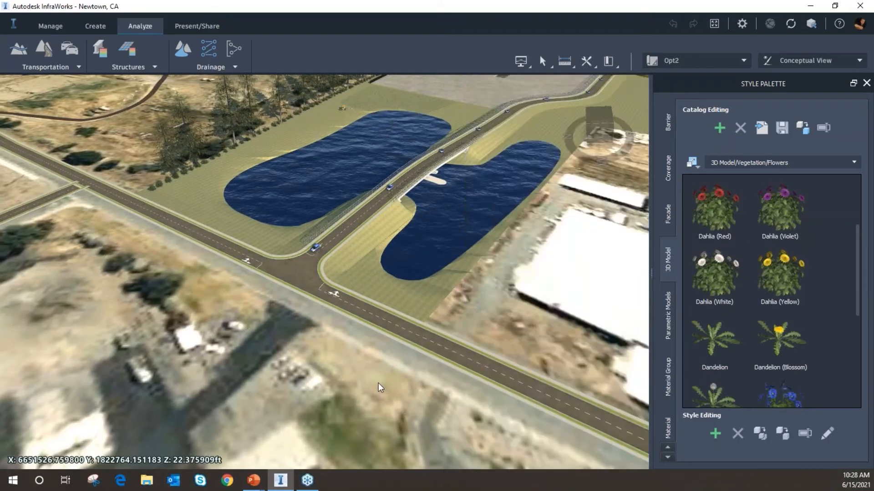
# Orbit around the bridge and ponds to view the road from different angles
pyautogui.moveTo(392, 355); pyautogui.dragTo(434, 332, button='middle')
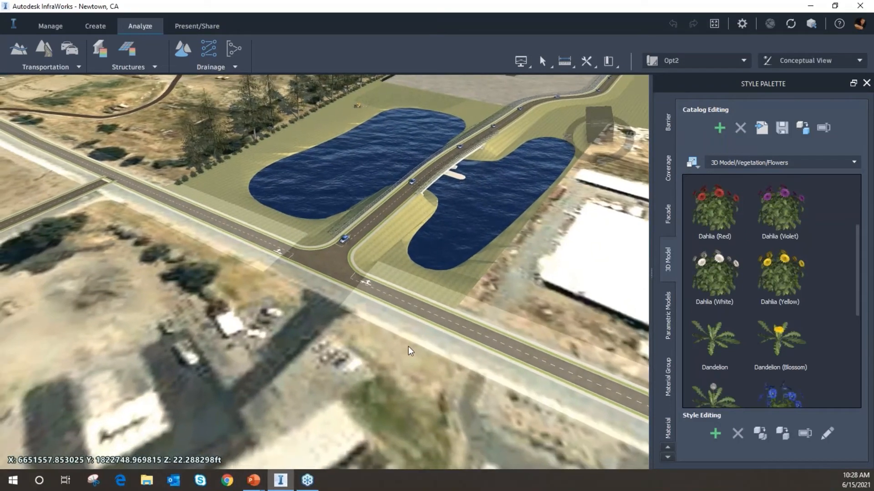
pyautogui.moveTo(409, 347)
pyautogui.mouseDown()
pyautogui.moveTo(423, 342)
pyautogui.moveTo(402, 344)
pyautogui.mouseUp()
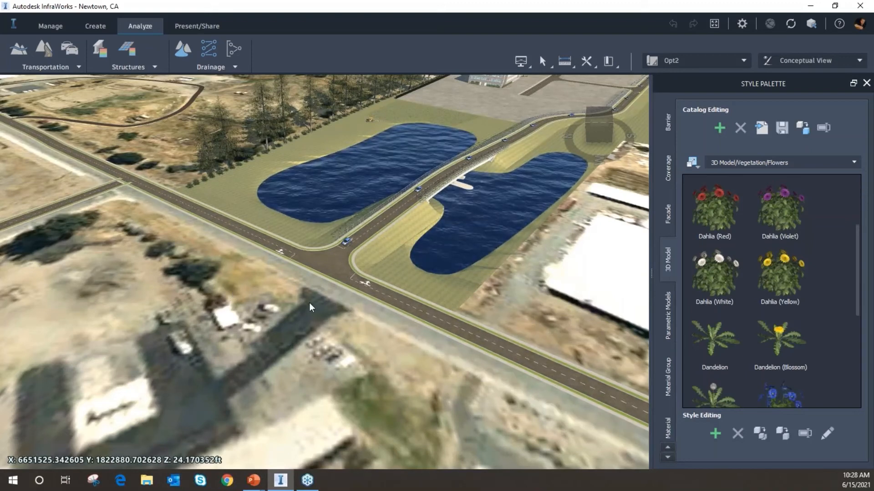
pyautogui.moveTo(385, 338); pyautogui.dragTo(349, 330)
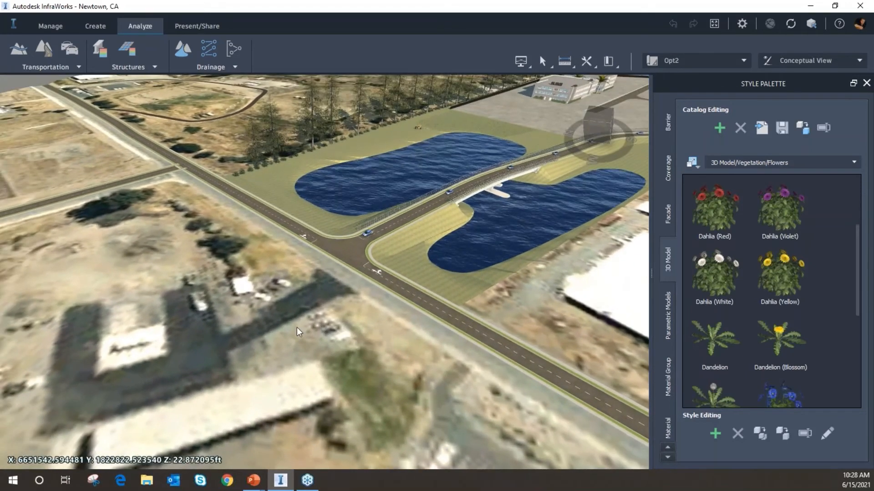
pyautogui.moveTo(297, 327)
pyautogui.mouseDown()
pyautogui.moveTo(285, 329)
pyautogui.moveTo(302, 335)
pyautogui.mouseUp()
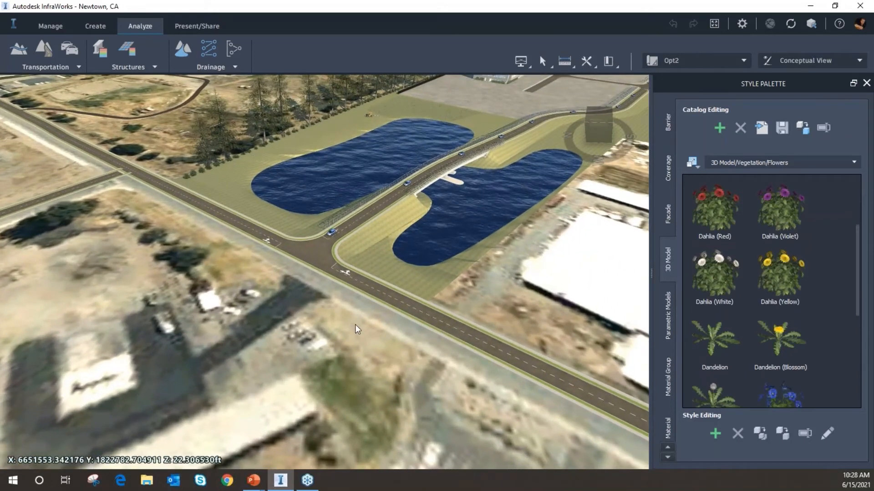